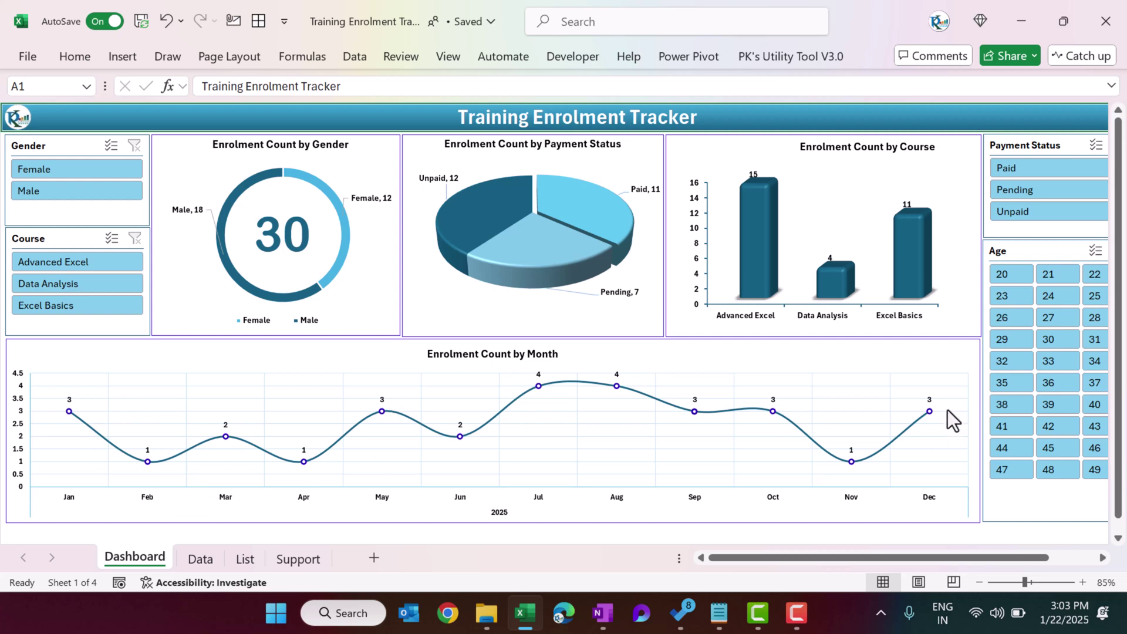
Step: Filter the dashboard's Gender slicer to Female, then Male, then Female, and clear it
left_click(76, 171)
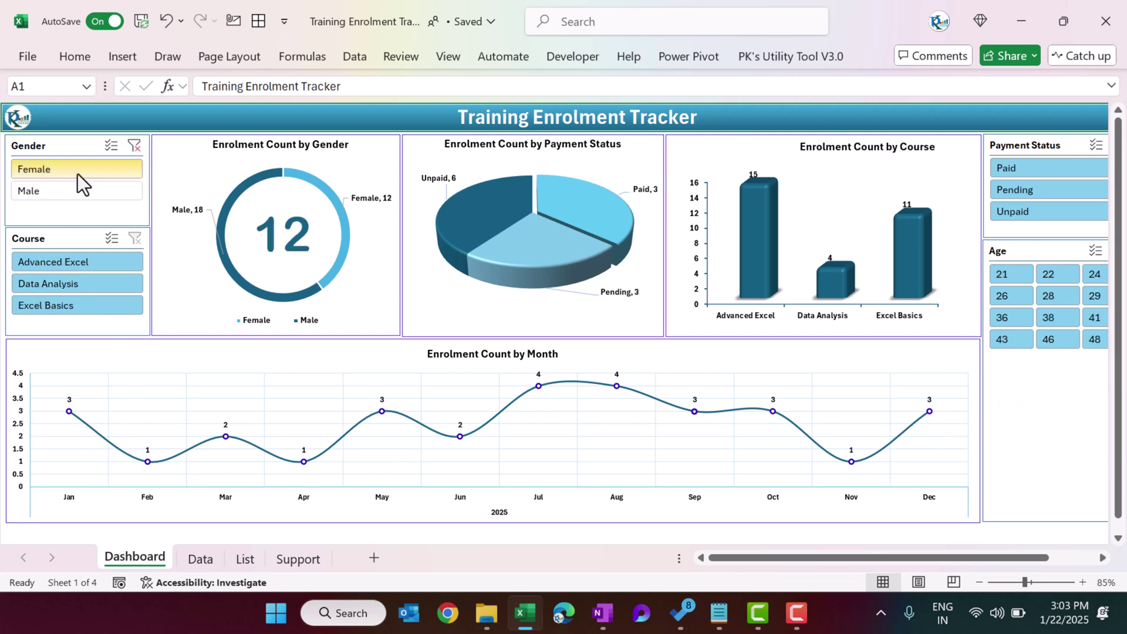
left_click(71, 192)
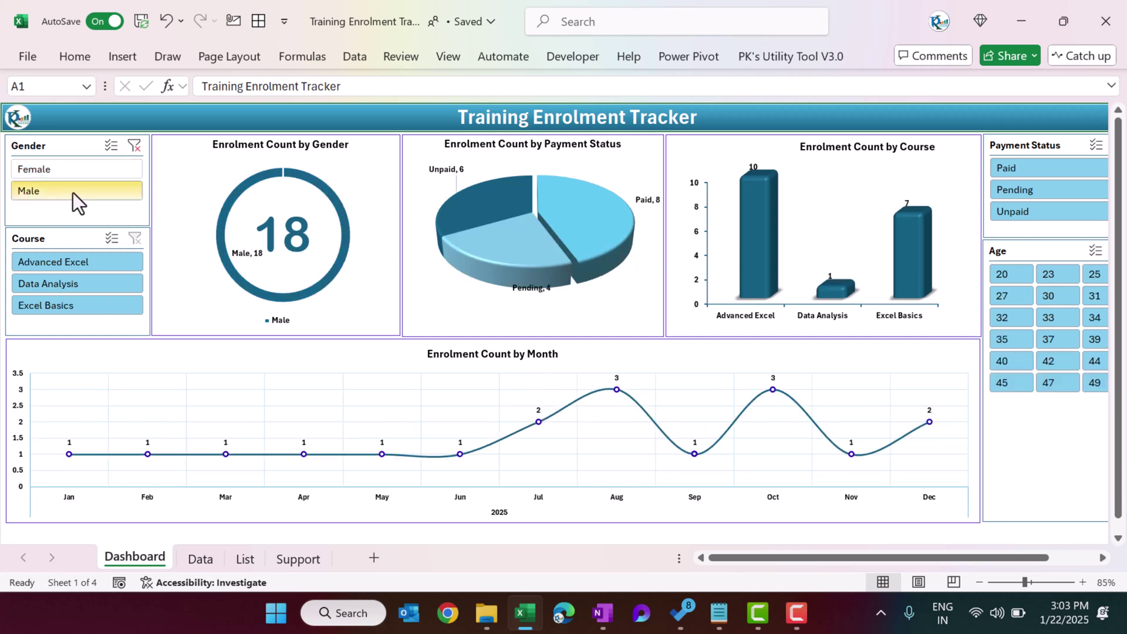
left_click(83, 171)
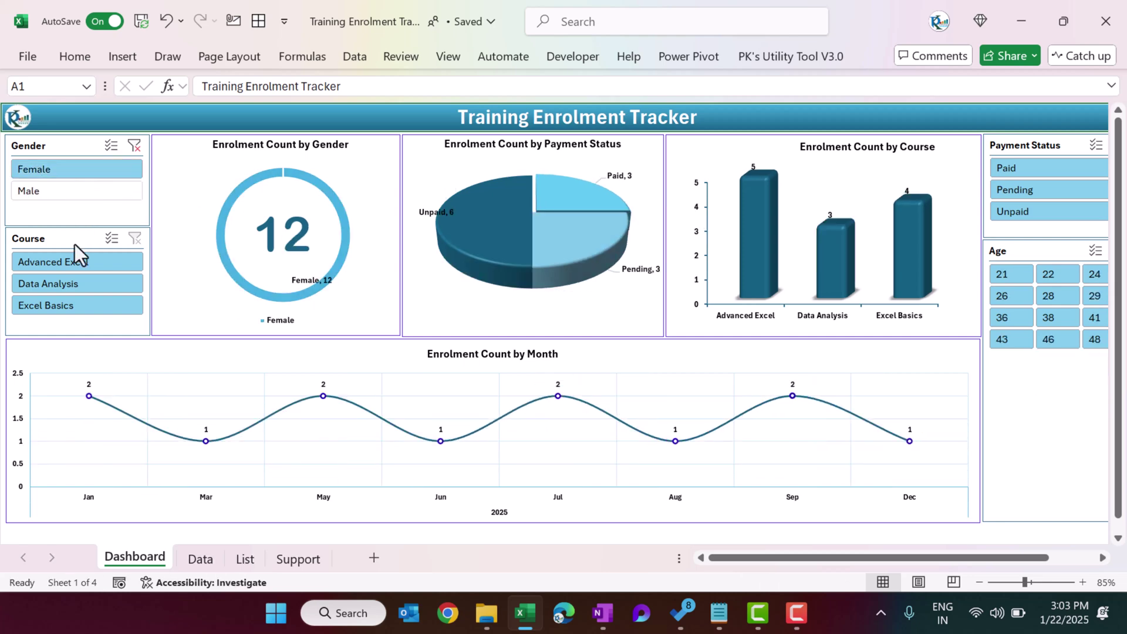
left_click(135, 145)
Step: Filter the Course slicer to Advanced Excel, Data Analysis, then Excel Basics, and clear it
left_click(86, 264)
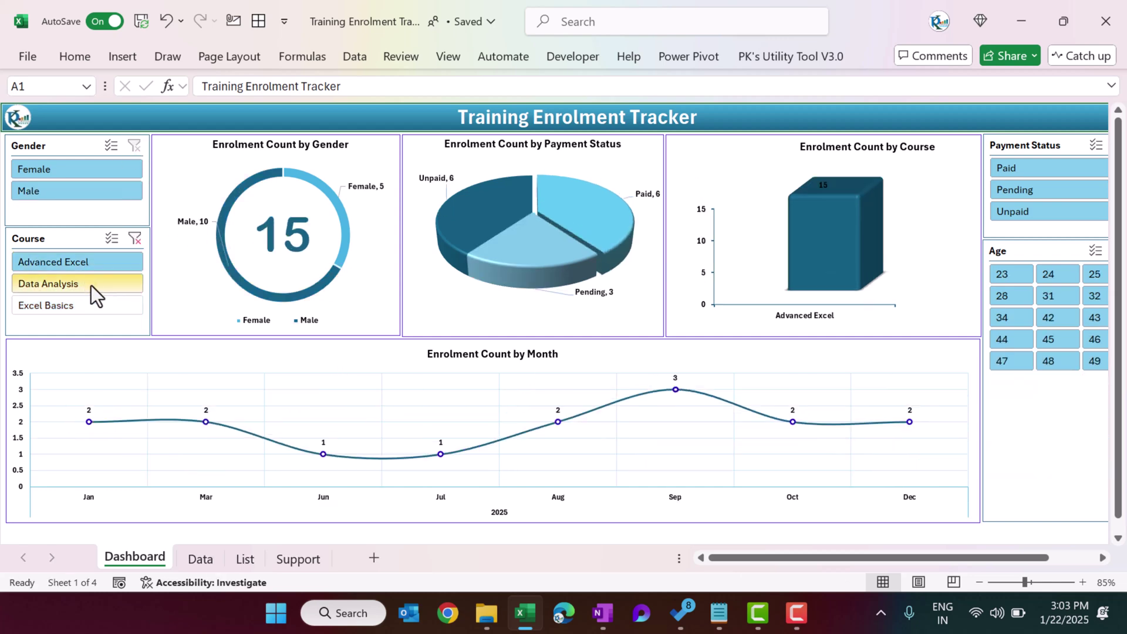
left_click(86, 284)
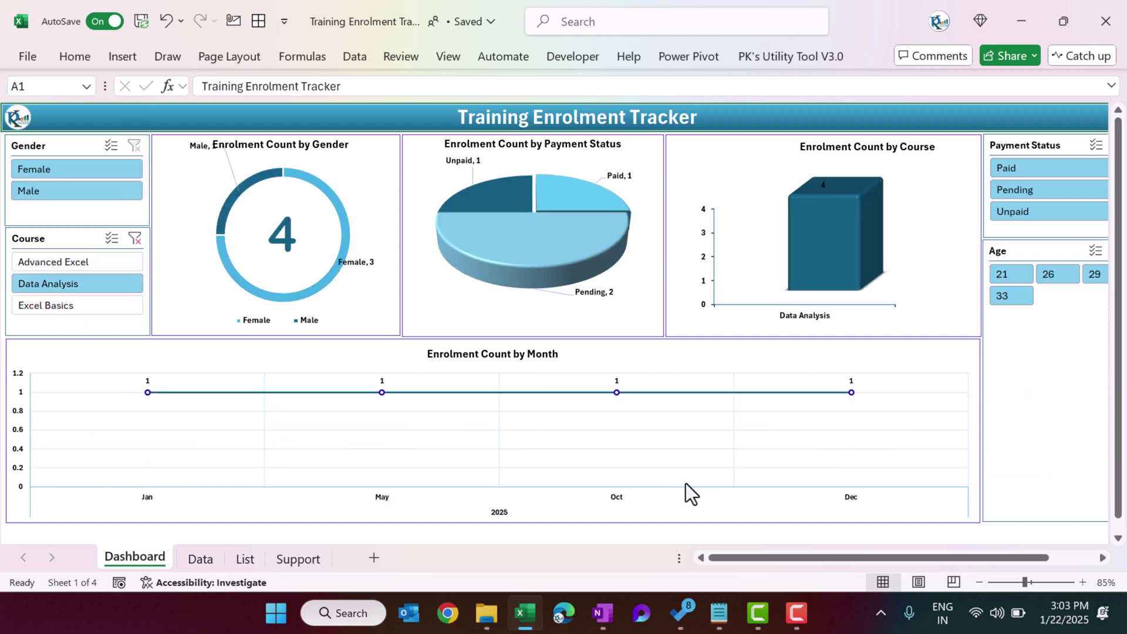
left_click(88, 301)
left_click(135, 238)
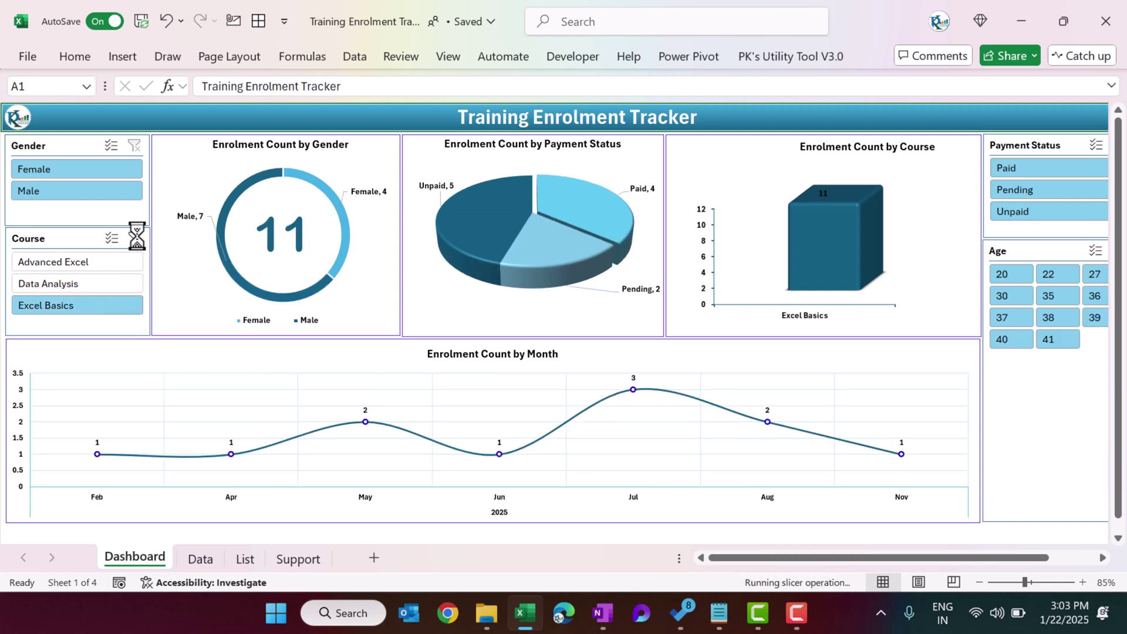
Step: Filter the Payment Status slicer to Paid, Pending, then Unpaid, and clear it
left_click(1040, 173)
left_click(1034, 188)
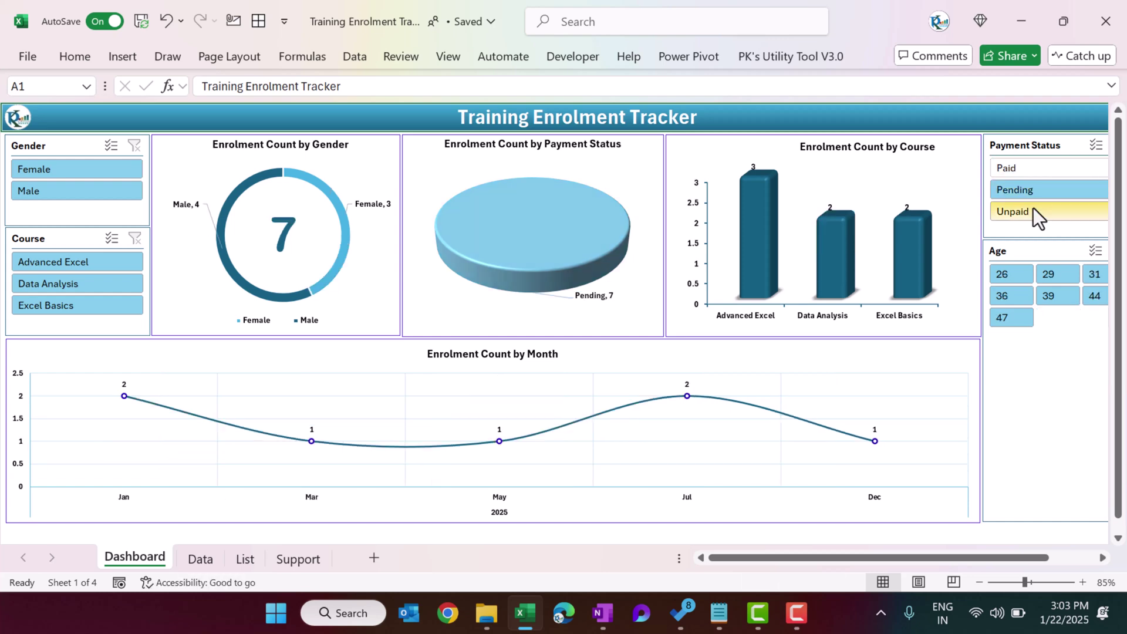
left_click(1033, 210)
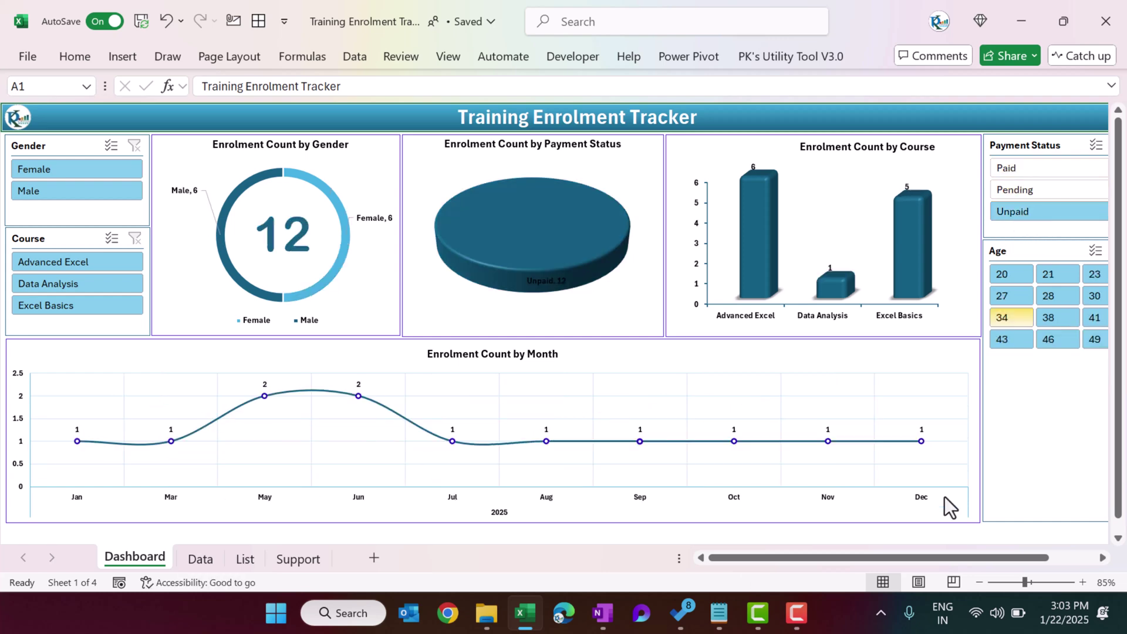
left_click_drag(933, 559, 980, 559)
left_click(977, 145)
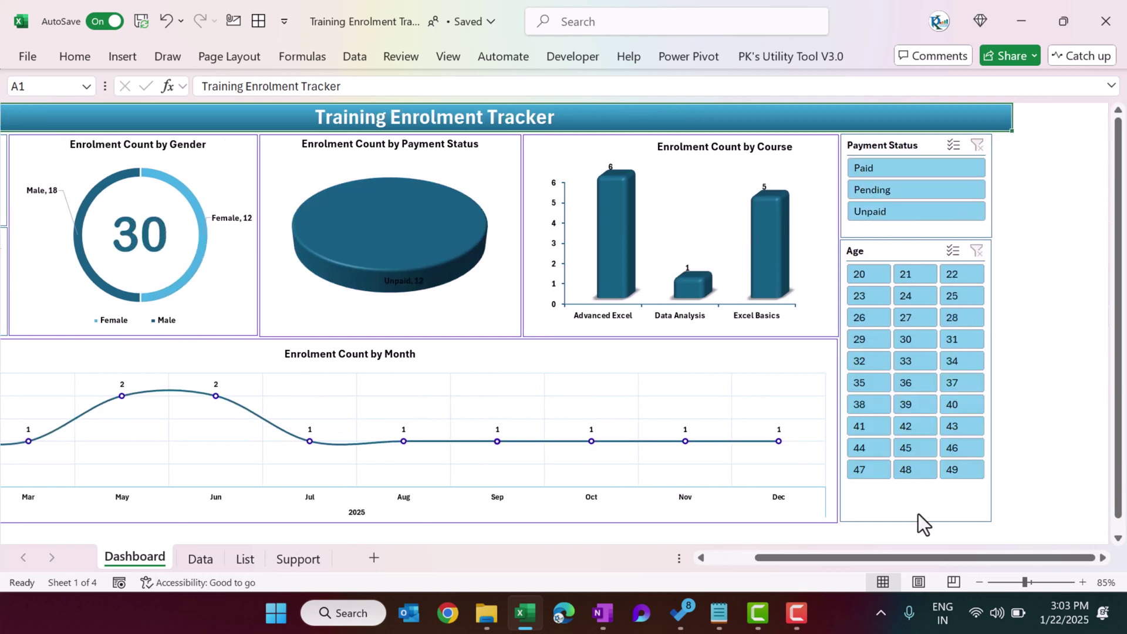
left_click_drag(890, 562, 773, 562)
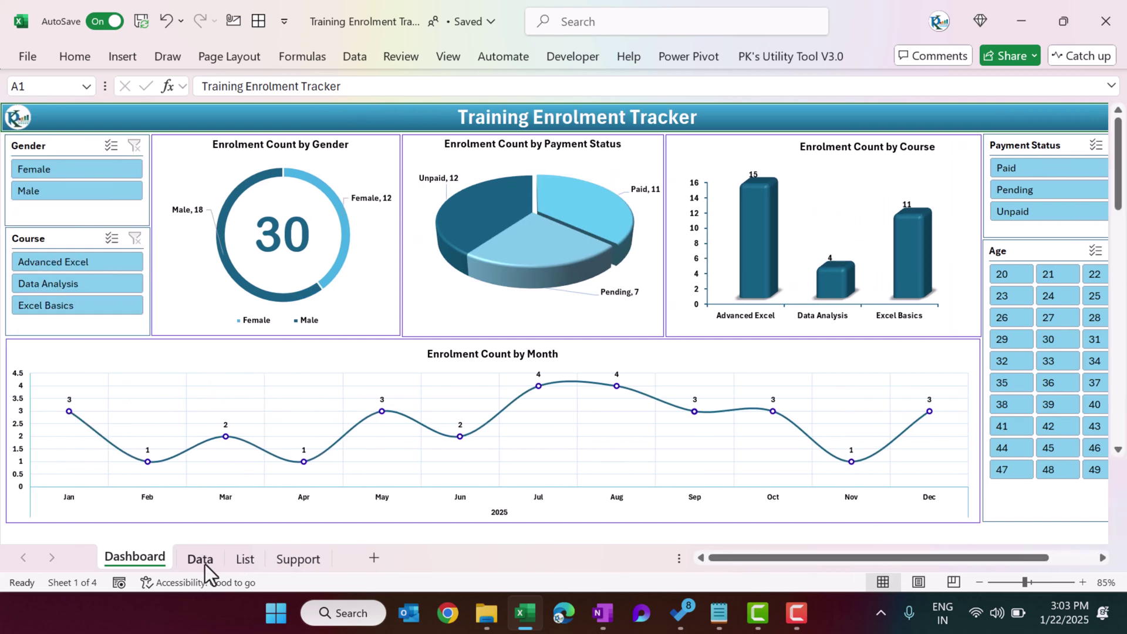
Step: On the Data sheet, go through the ID, First Name, Last Name, Email and Course headers
left_click(203, 561)
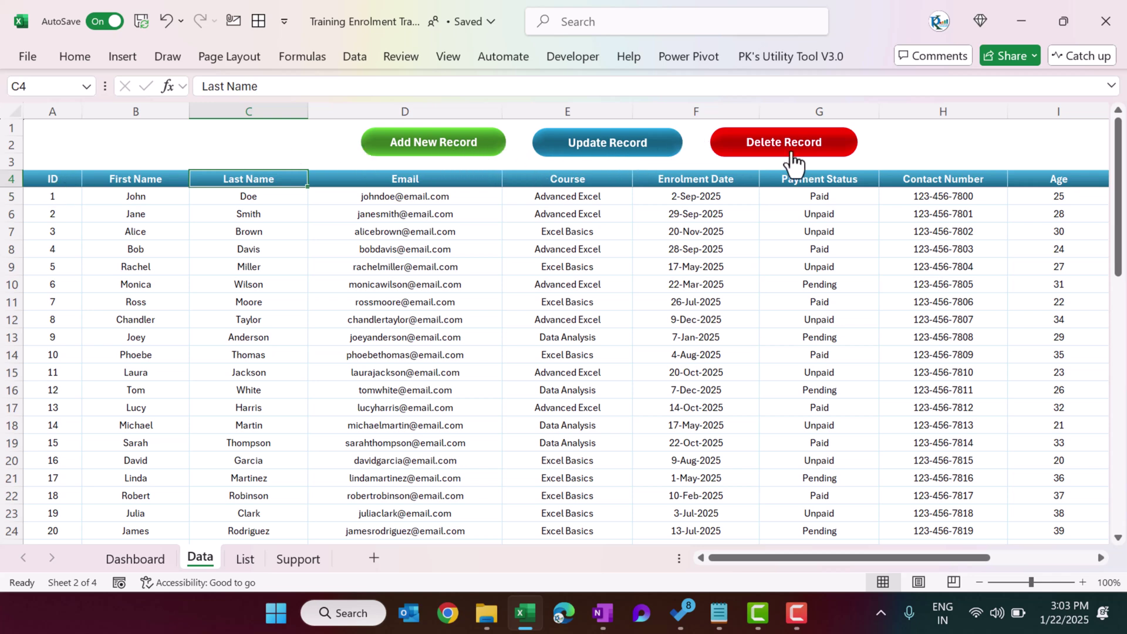
left_click(52, 183)
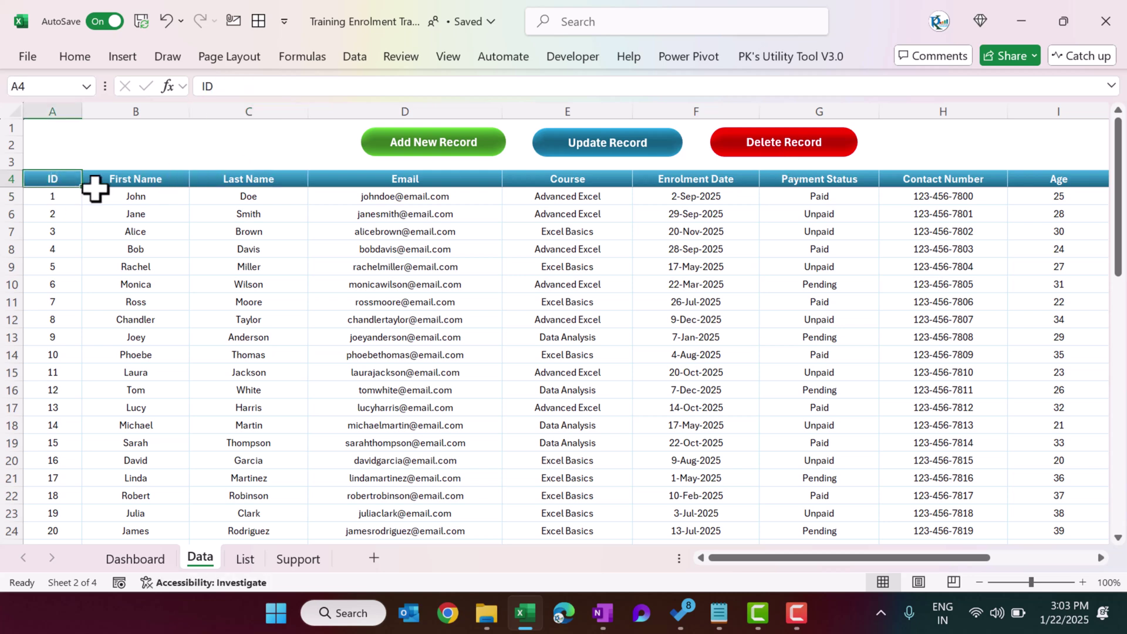
left_click(128, 182)
left_click(282, 180)
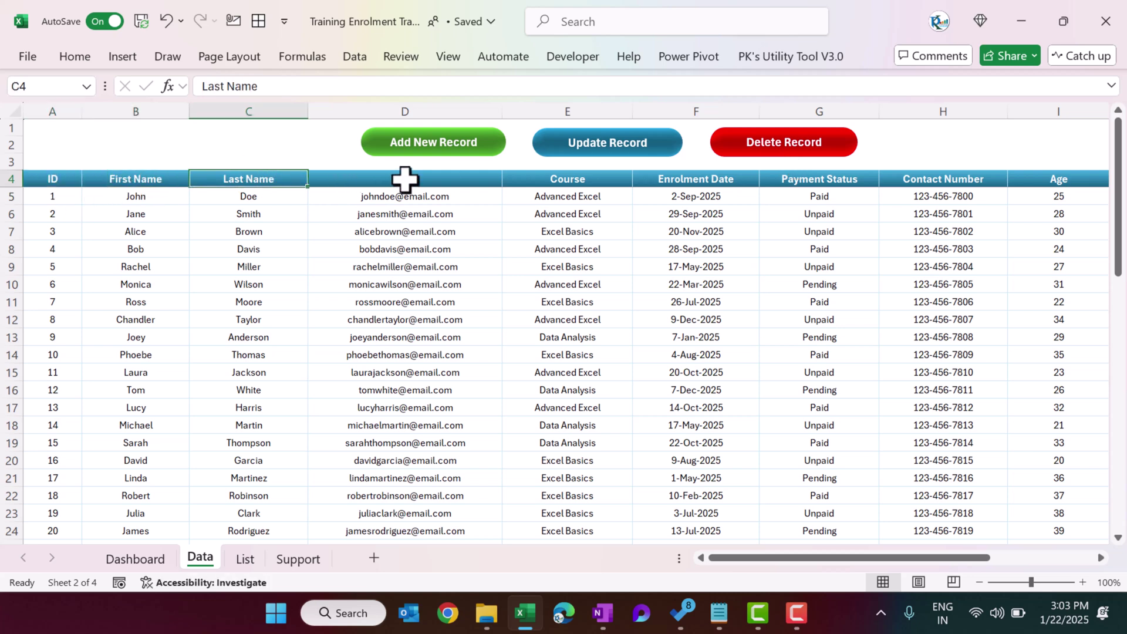
left_click(437, 179)
left_click(593, 179)
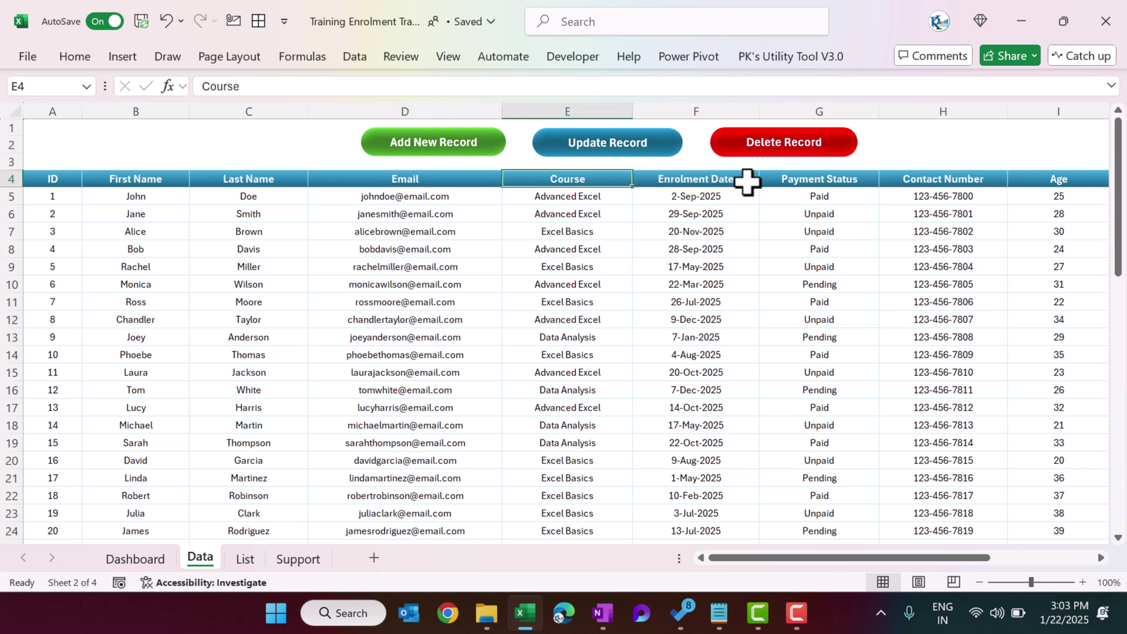
Step: Go through the Enrolment Date, Payment Status, Contact Number, Gender and Remarks headers, then scroll to ID 30
scroll(763, 182, "right", 1)
scroll(763, 182, "right", 1)
left_click(552, 179)
scroll(594, 179, "right", 1)
left_click(594, 180)
left_click(674, 179)
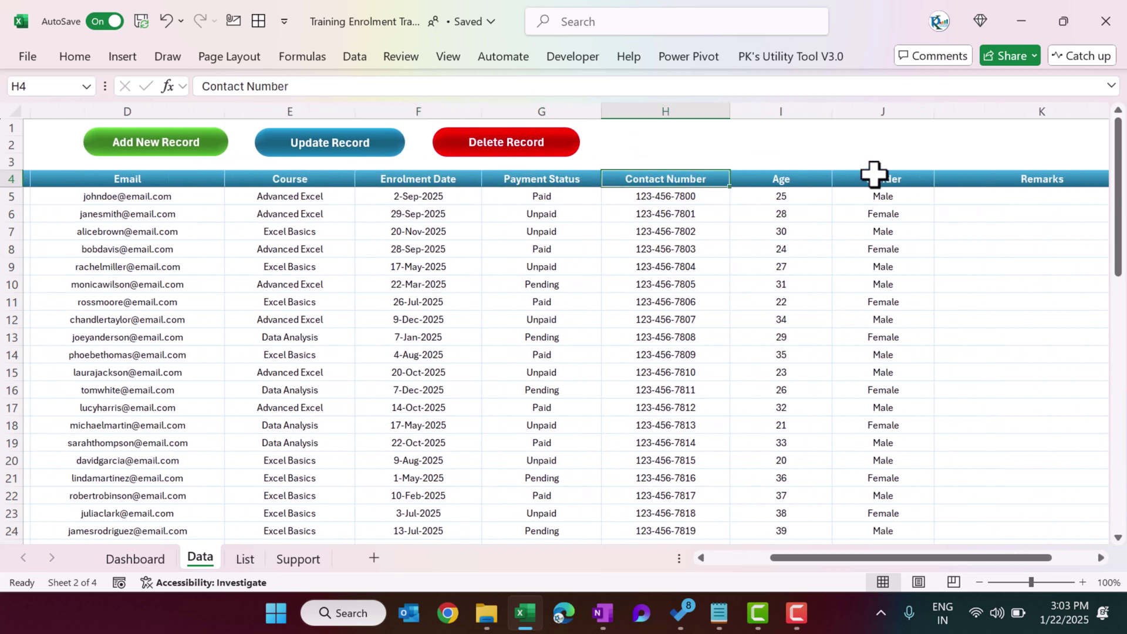
scroll(788, 174, "right", 1)
left_click(813, 180)
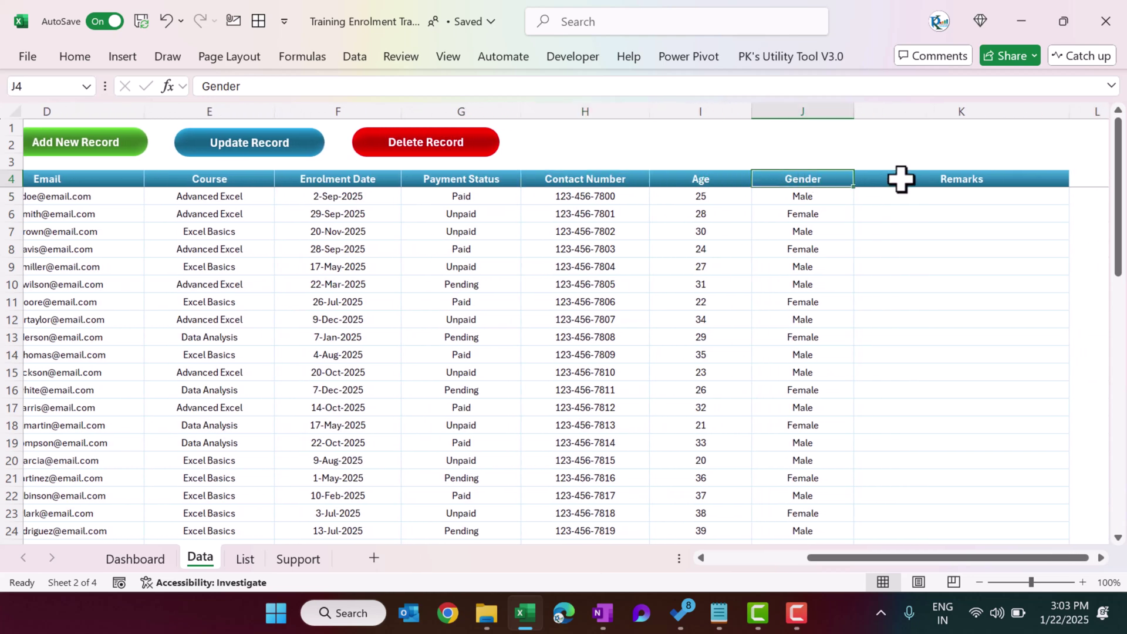
left_click(945, 182)
scroll(564, 220, "left", 3)
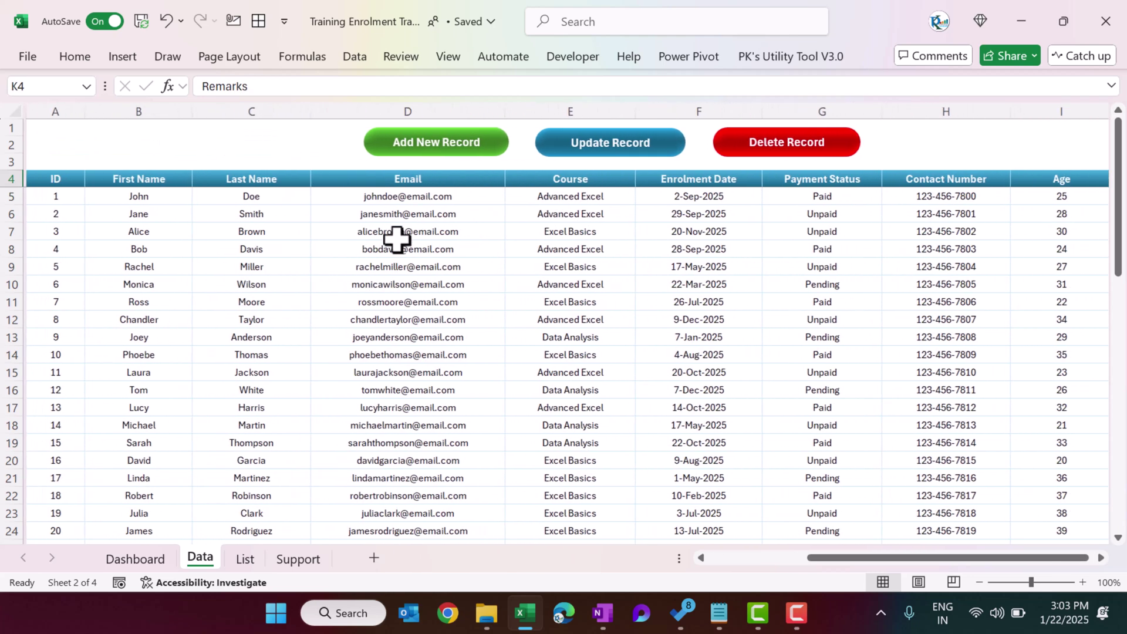
scroll(363, 239, "down", 8)
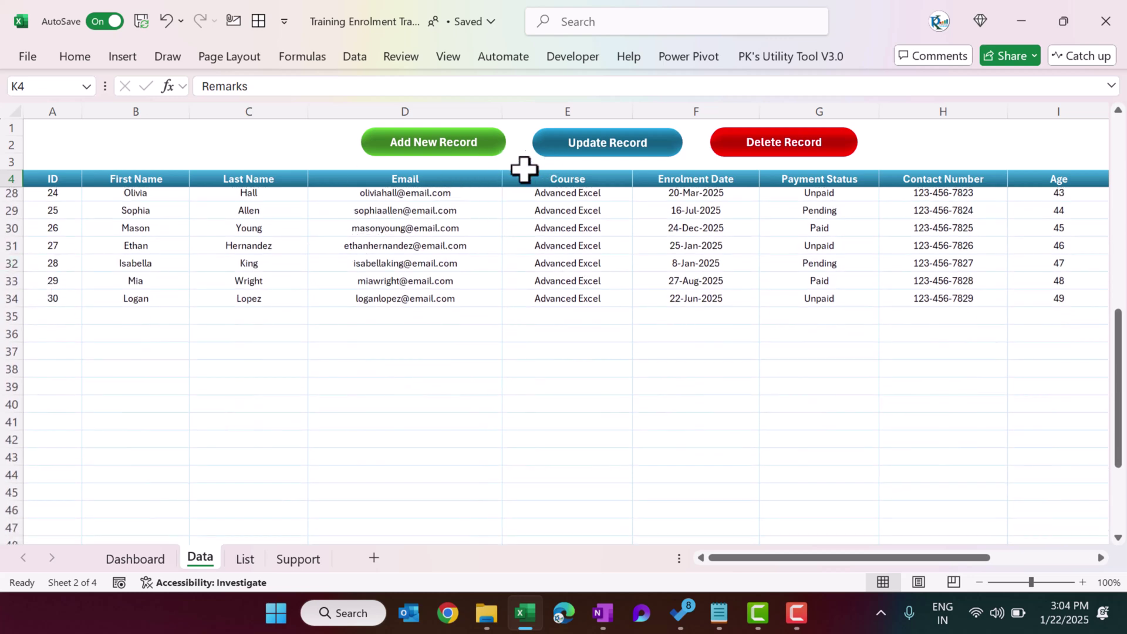
Step: Open the Add New Record form and enter the trainee's first name, last name and email
left_click(460, 155)
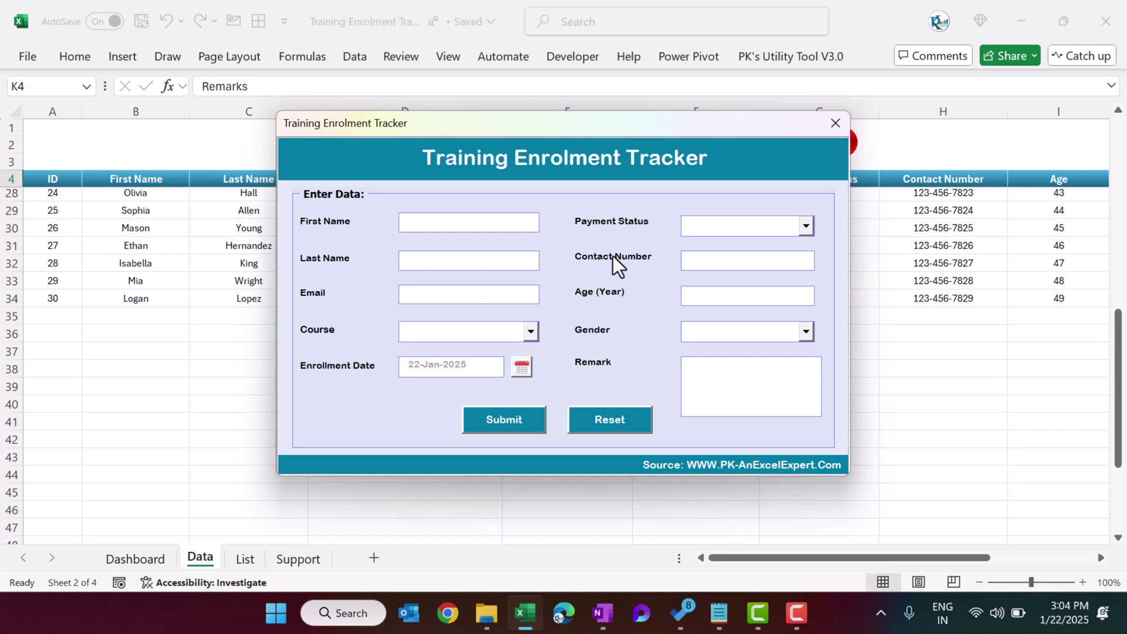
type("m")
double_click(468, 221)
left_click(442, 260)
double_click(465, 225)
key("ctrl+c")
left_click(466, 292)
key("ctrl+v")
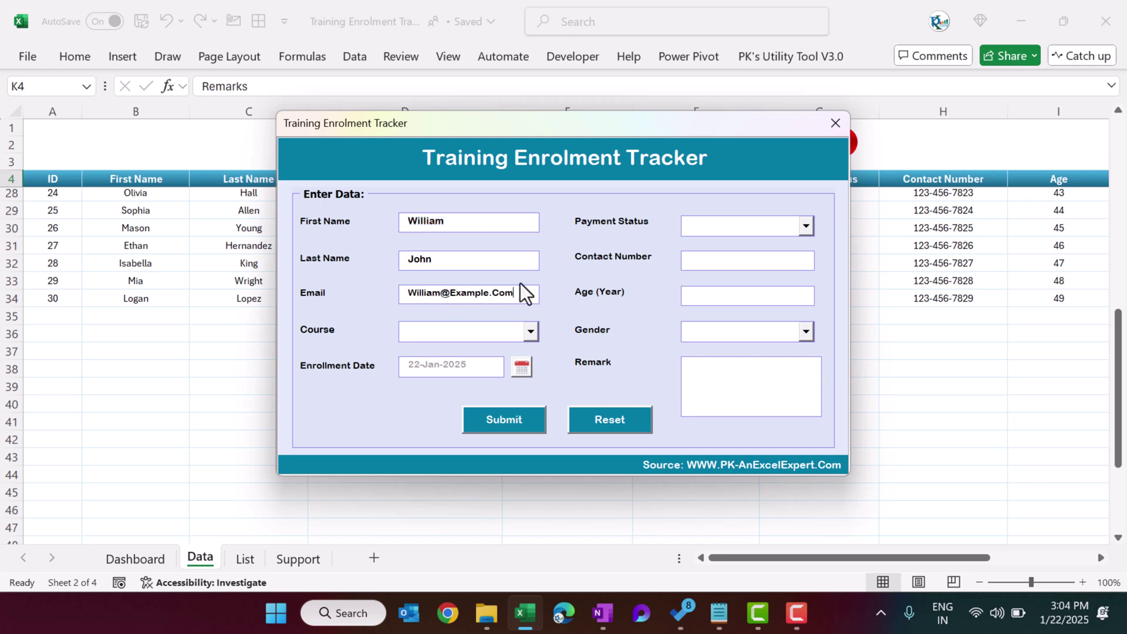
Step: Set course Advanced Excel, enrolment date 20-Jan-2025 and payment status Paid
left_click(446, 337)
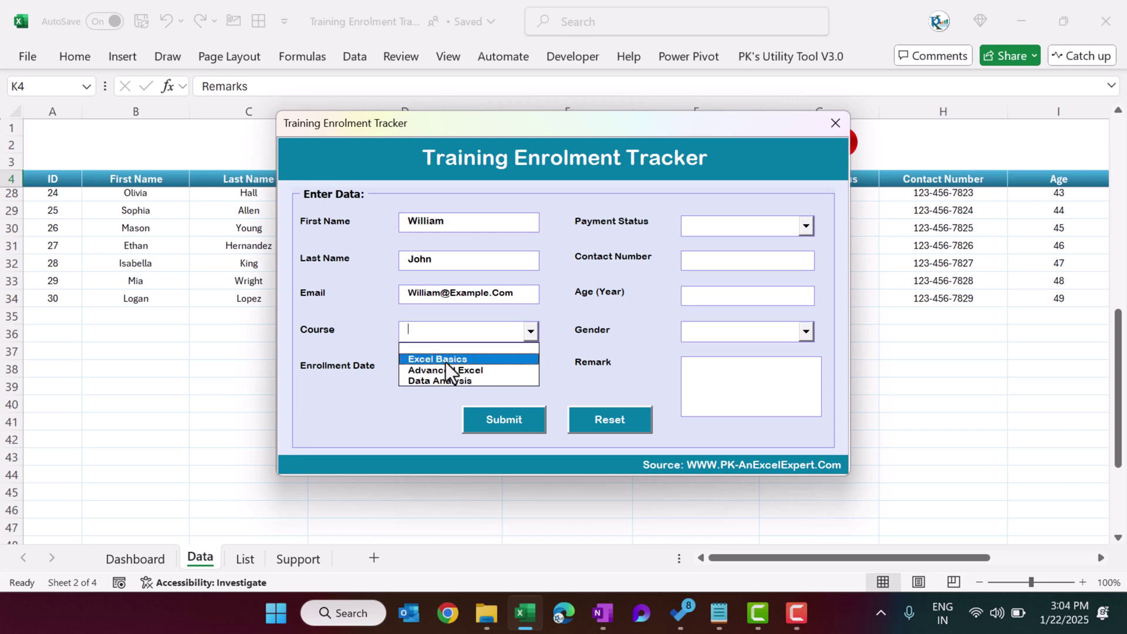
left_click(463, 371)
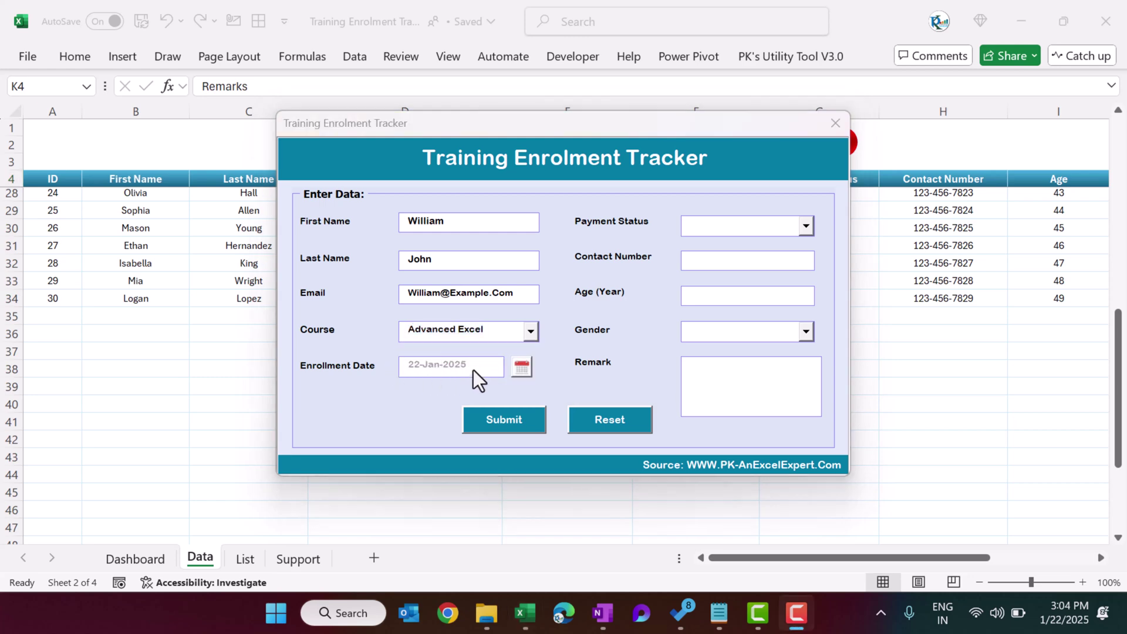
left_click(527, 370)
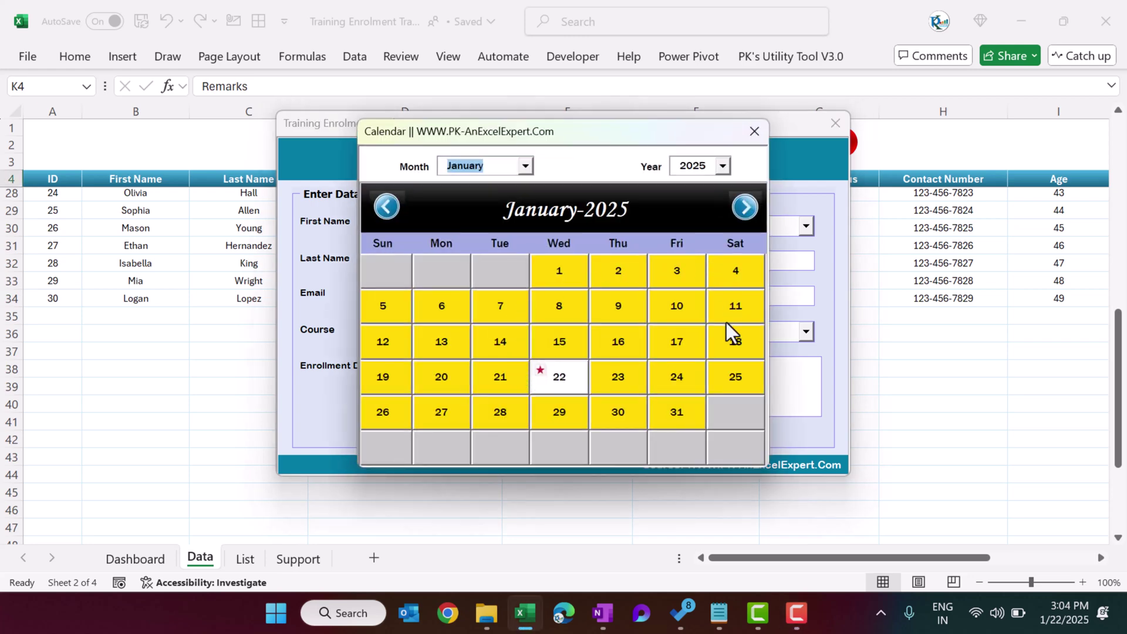
left_click(444, 379)
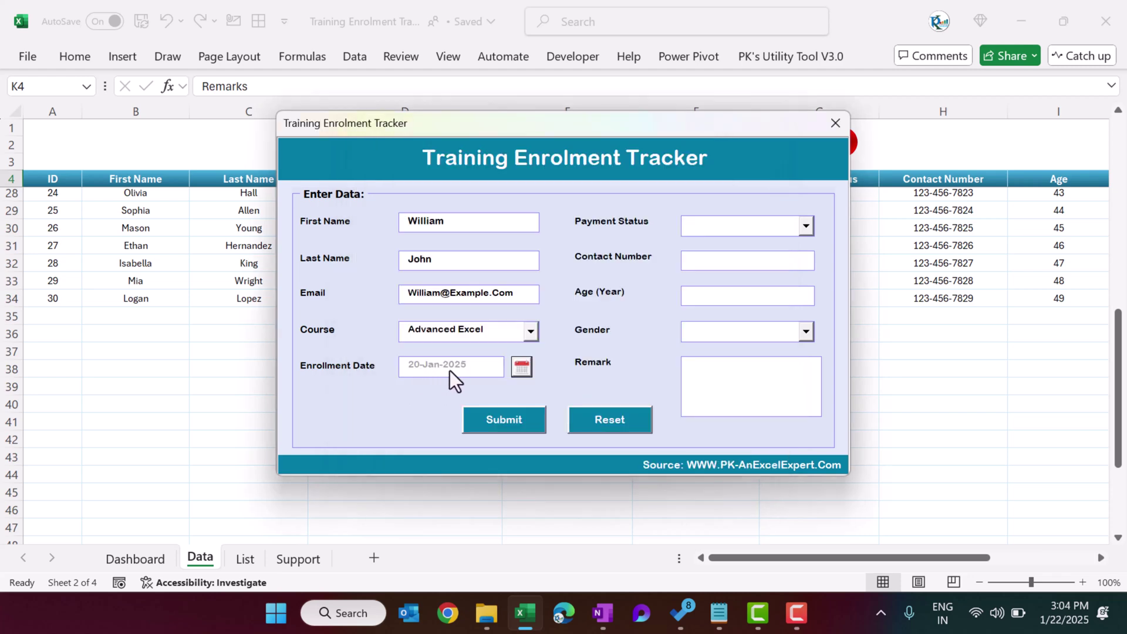
left_click(742, 227)
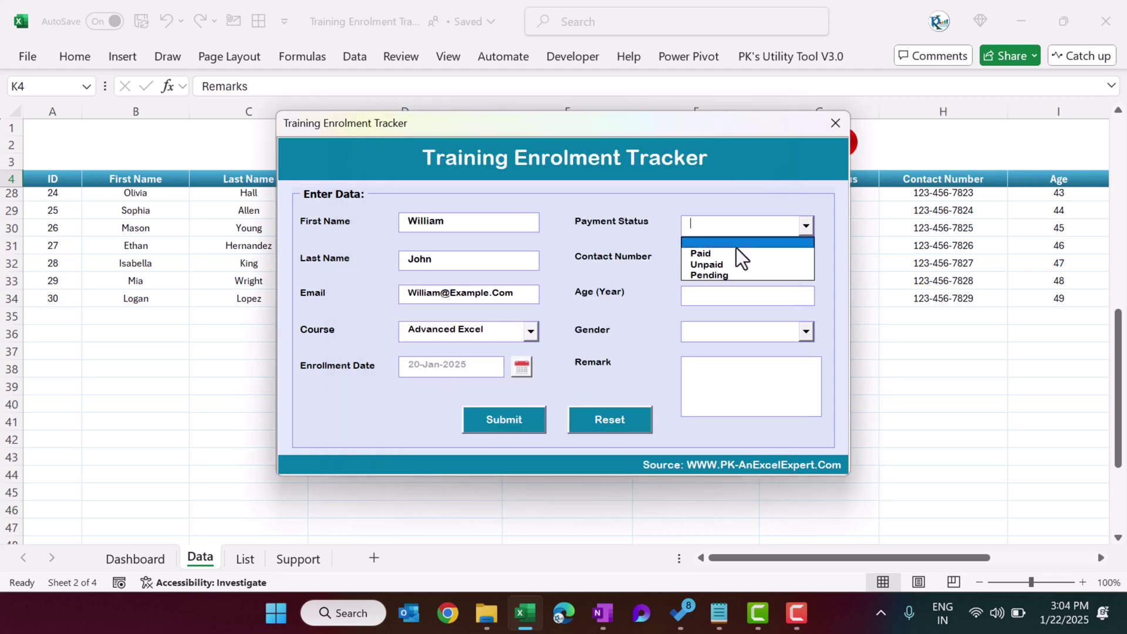
left_click(734, 256)
Step: Enter the contact number, age 34, gender Male and a remark, then submit the record
left_click(738, 264)
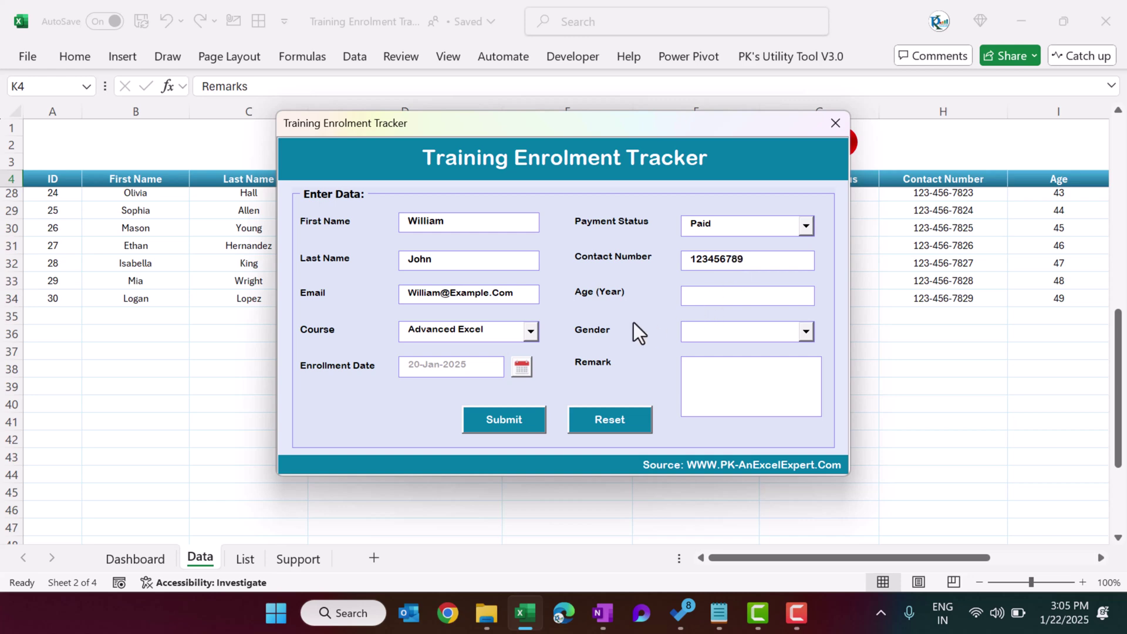
left_click(727, 295)
type("34")
left_click(743, 330)
left_click(720, 359)
left_click(703, 379)
left_click(532, 420)
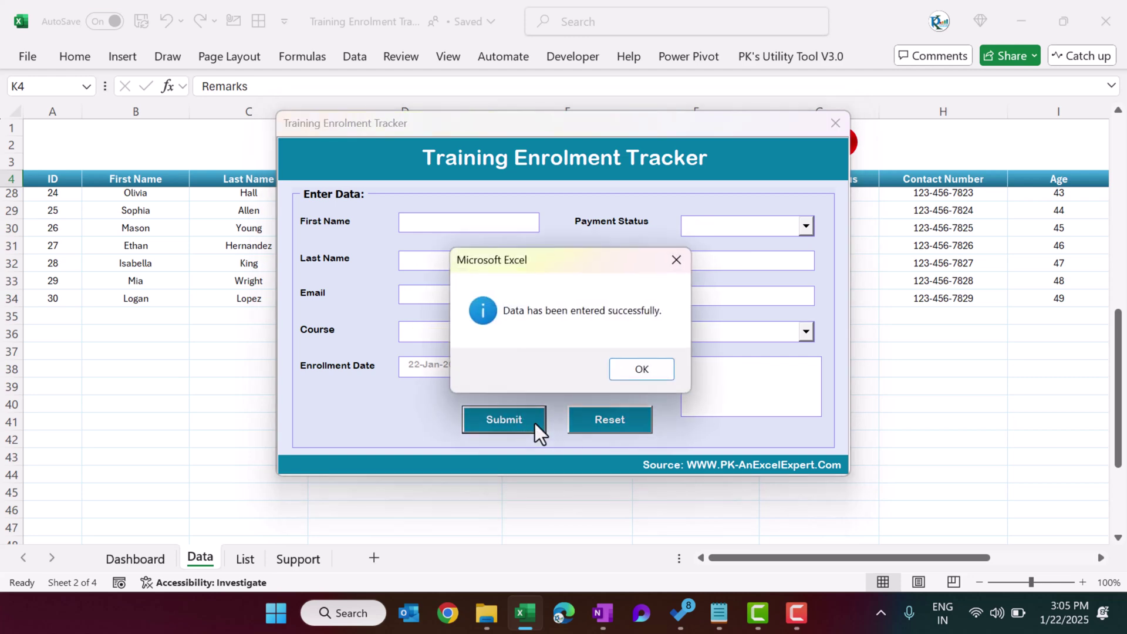
left_click(646, 369)
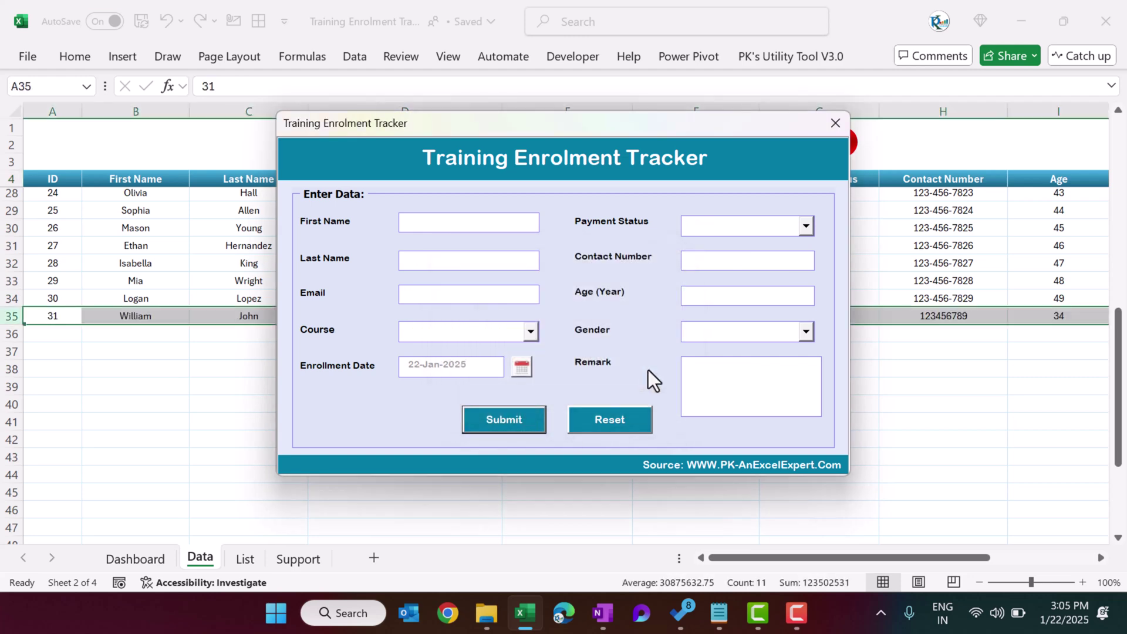
left_click(837, 125)
left_click(106, 317)
left_click(56, 316)
left_click_drag(55, 315, 482, 312)
left_click(154, 317)
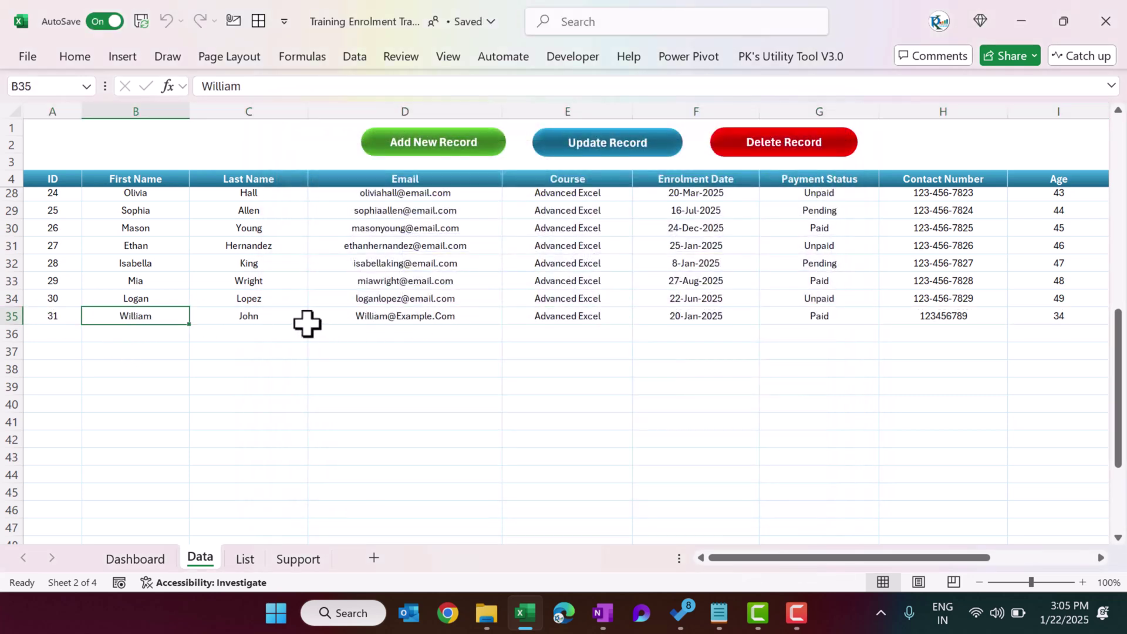
key("Right")
key("Right")
key("Right")
key("Right")
key("Right")
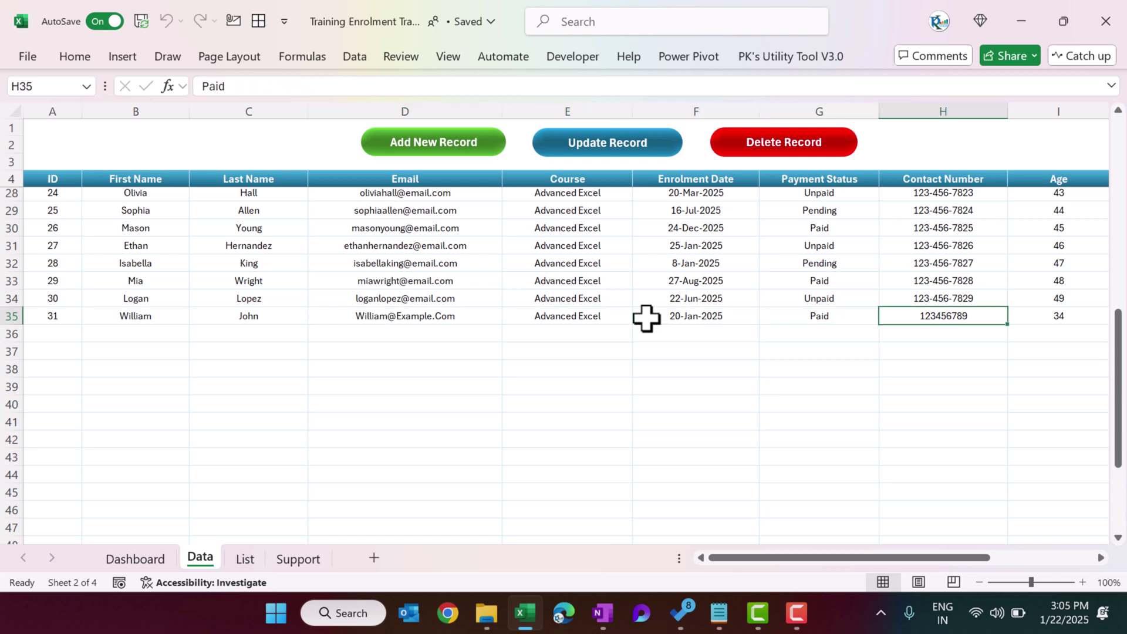
key("Right")
key("Right")
key("Right")
key("Right")
key("Right")
key("Left")
key("Left")
key("Left")
key("Left")
key("Left")
key("Left")
key("Left")
key("Left")
key("Left")
key("Left")
key("Left")
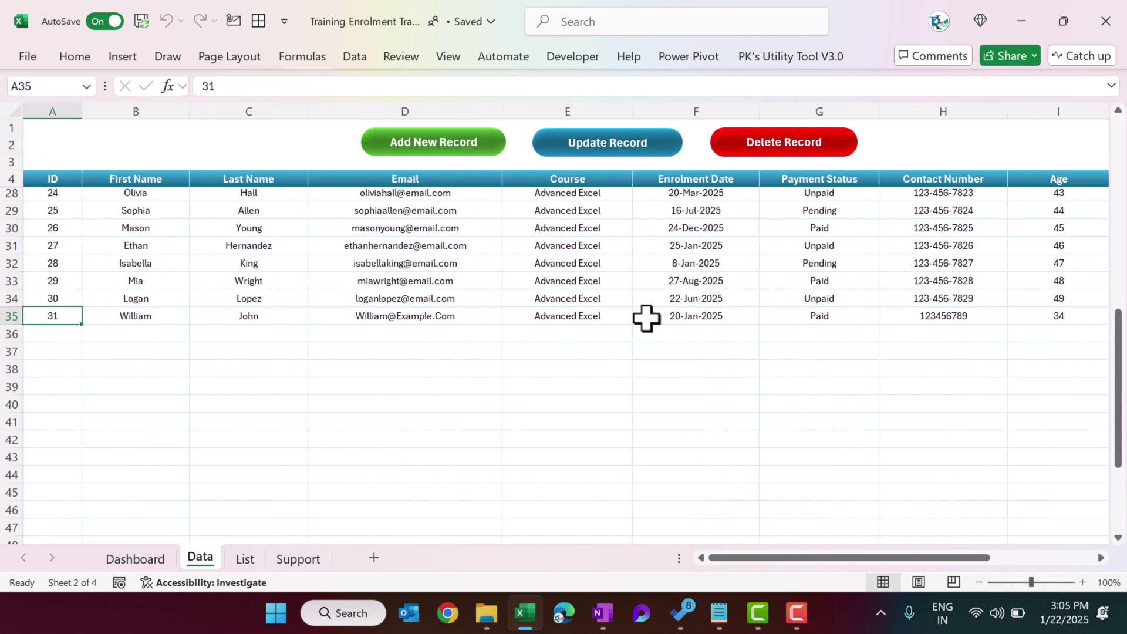
left_click(136, 559)
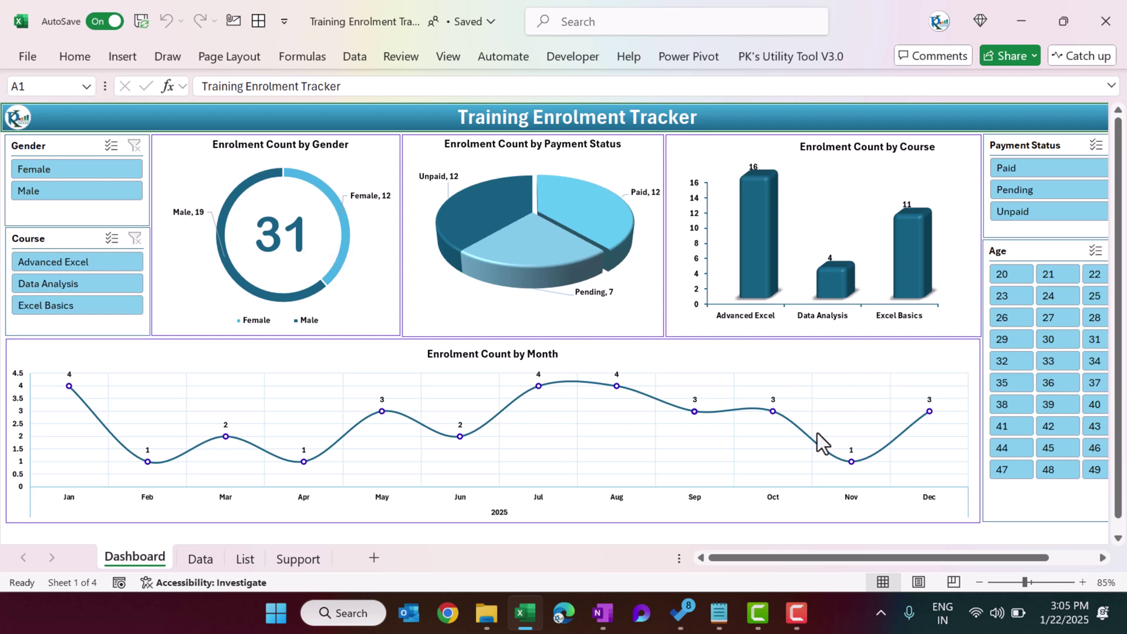
key("ctrl+Page_Down")
left_click(62, 317)
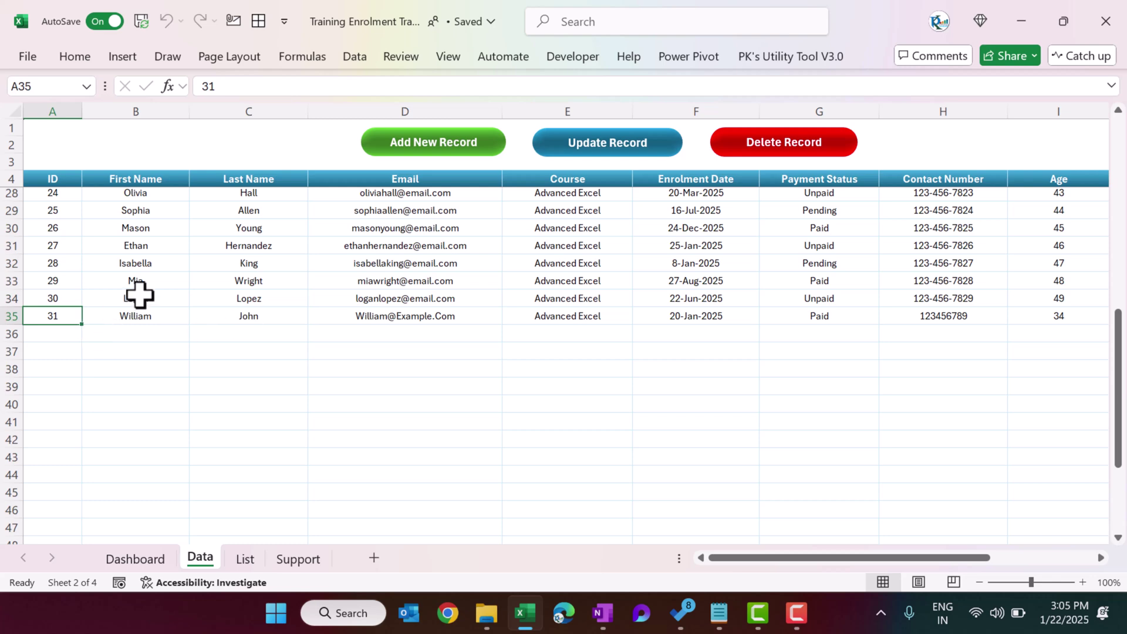
left_click(653, 151)
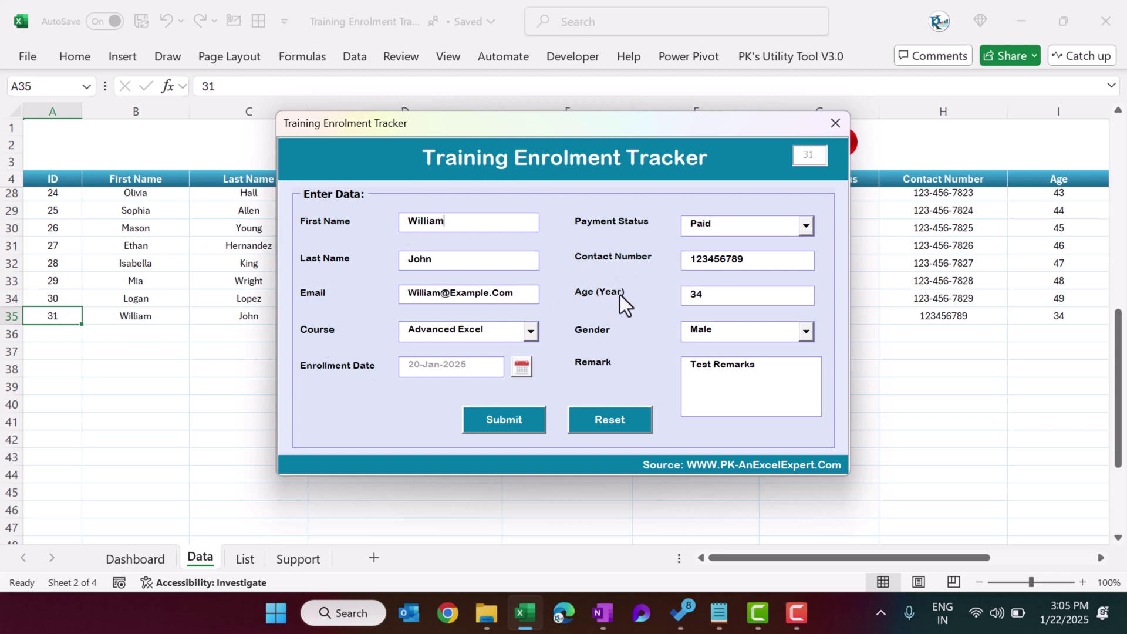
Step: Change record 31's course to Data Analysis, submit the update and close the form
left_click(491, 332)
left_click(447, 382)
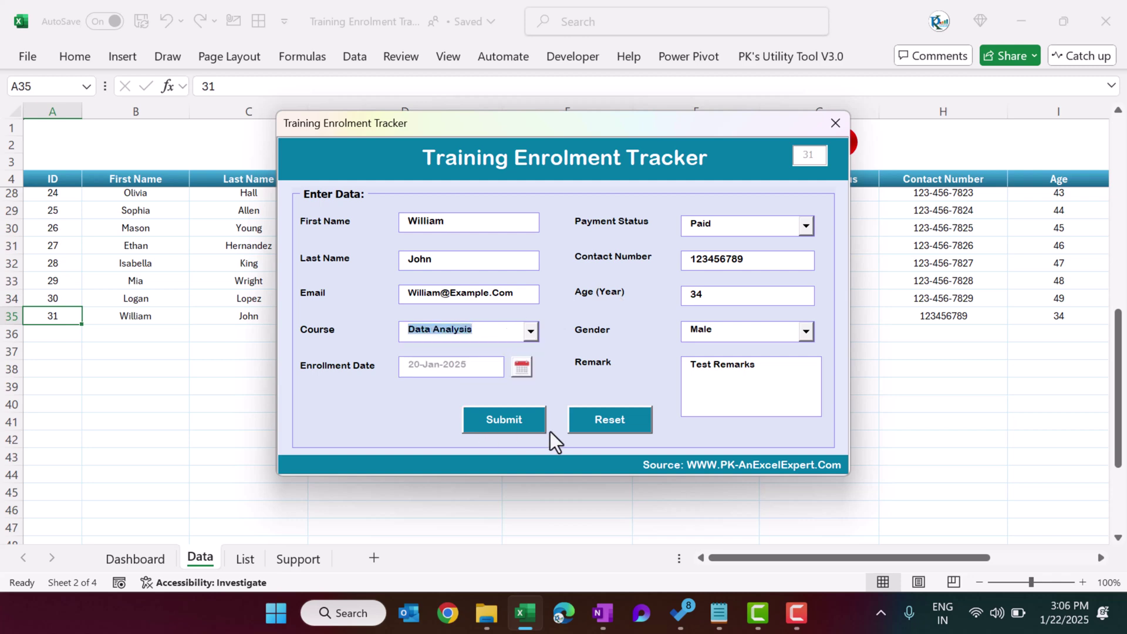
left_click(519, 431)
left_click(622, 376)
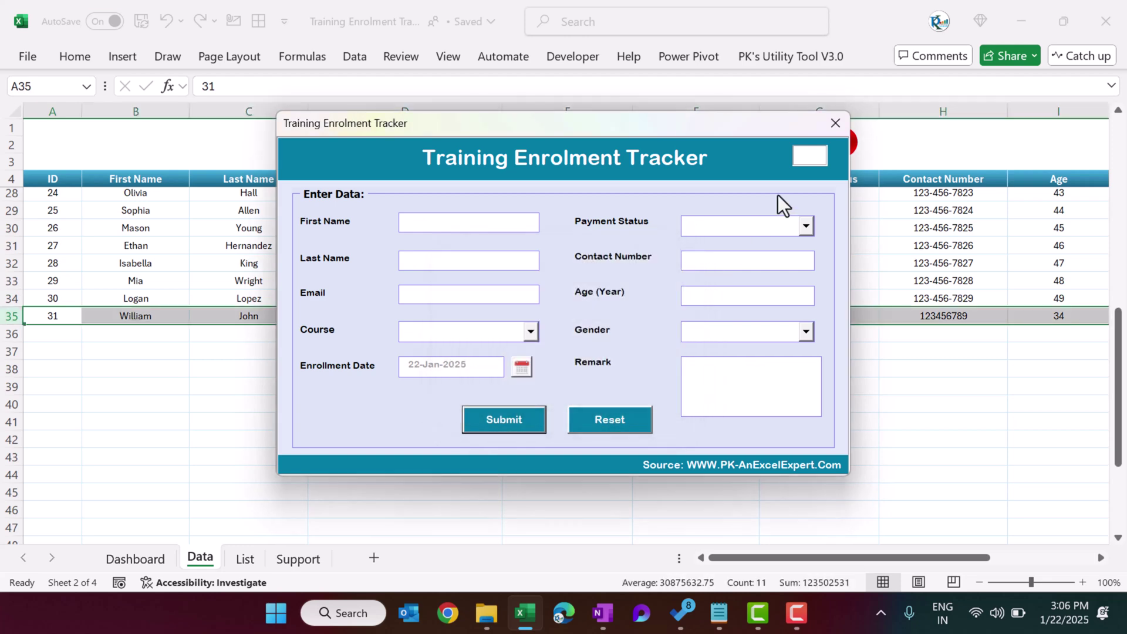
left_click(835, 124)
Step: Check record 31's row on the Data sheet now shows Data Analysis
left_click(264, 317)
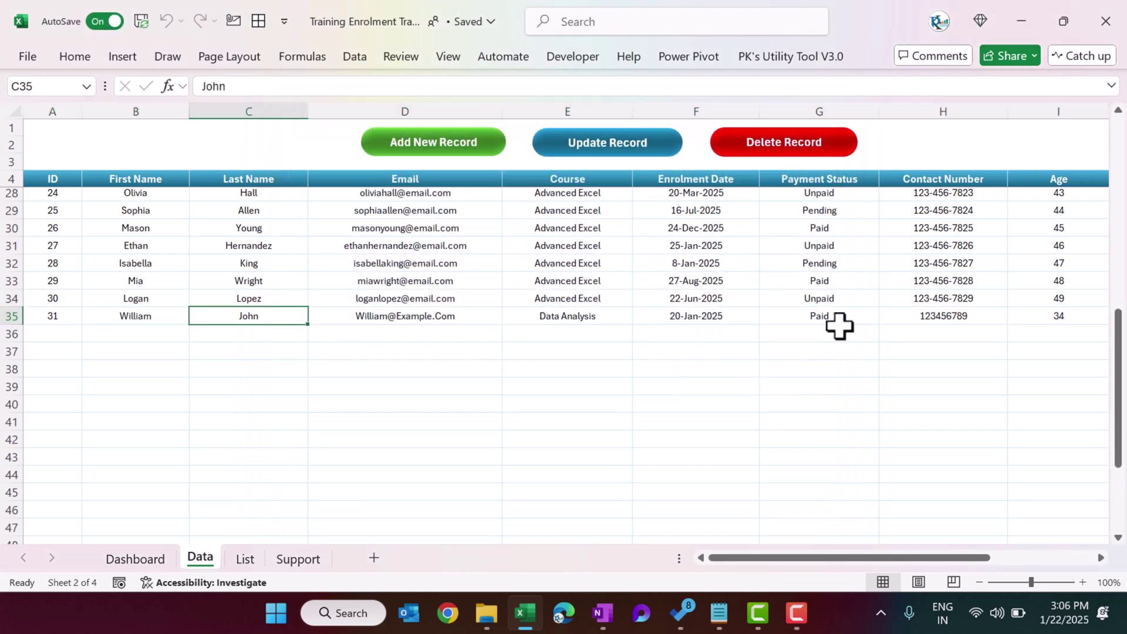
left_click(914, 317)
scroll(971, 333, "right", 3)
scroll(441, 332, "left", 1)
key("ctrl+Left")
left_click(287, 317)
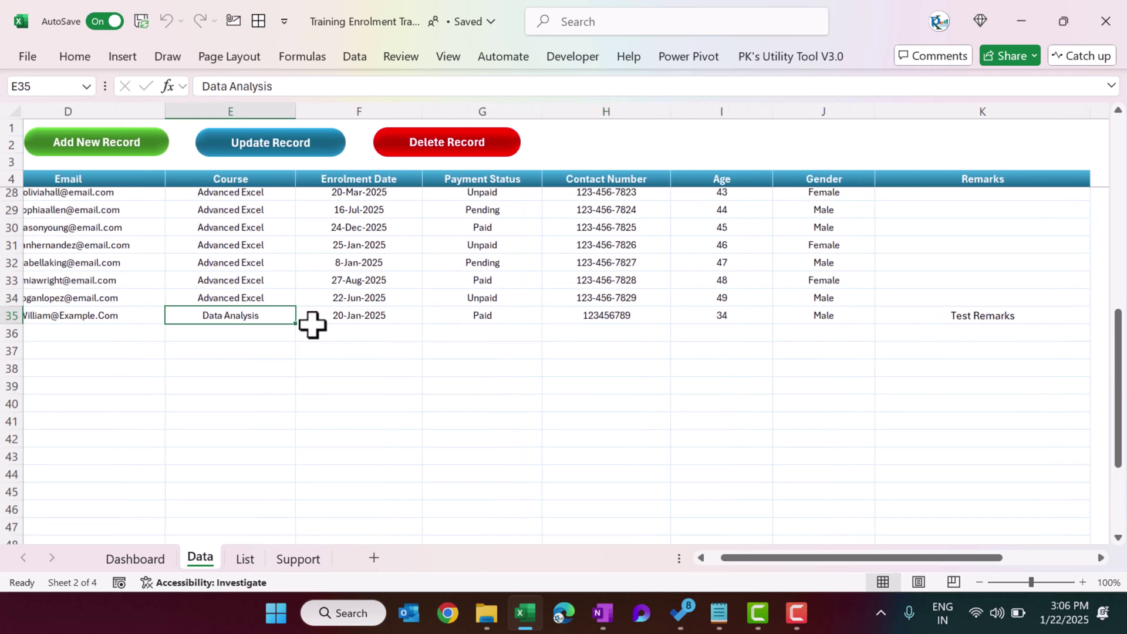
scroll(312, 324, "left", 4)
scroll(390, 320, "up", 1)
Step: Select record 31's ID cell A35 and delete the record
left_click(89, 359)
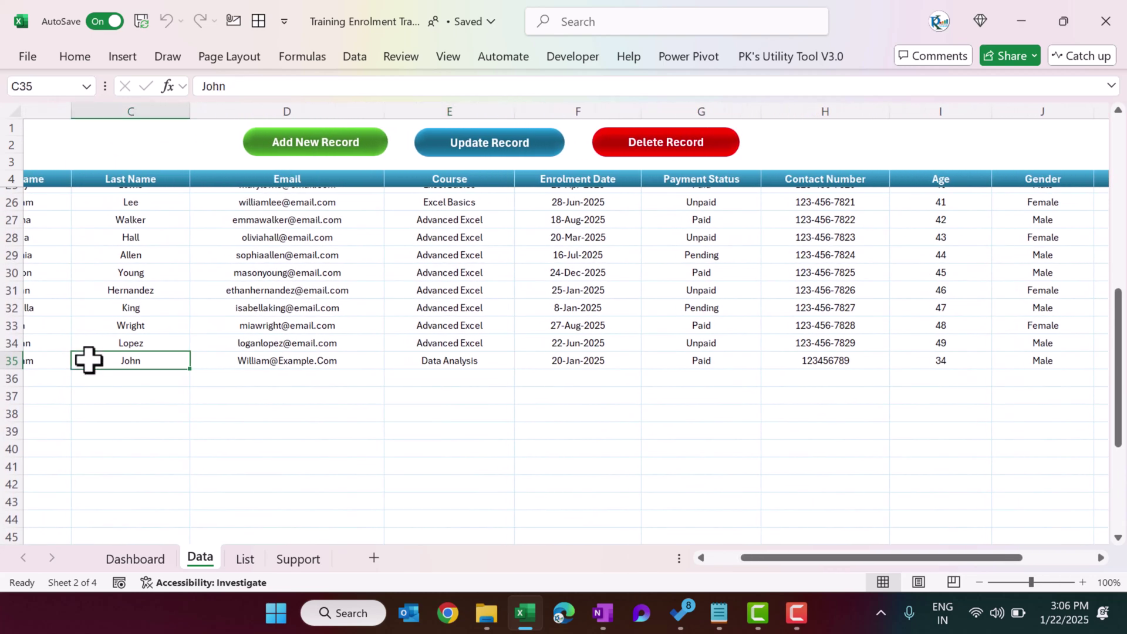
key("ctrl+Left")
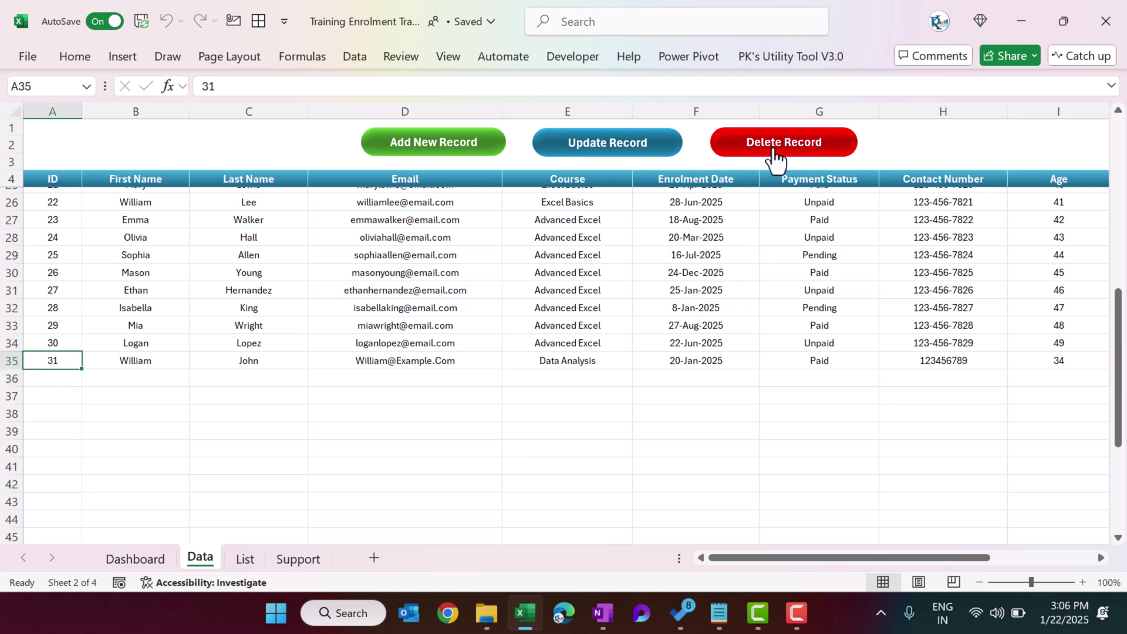
left_click(790, 152)
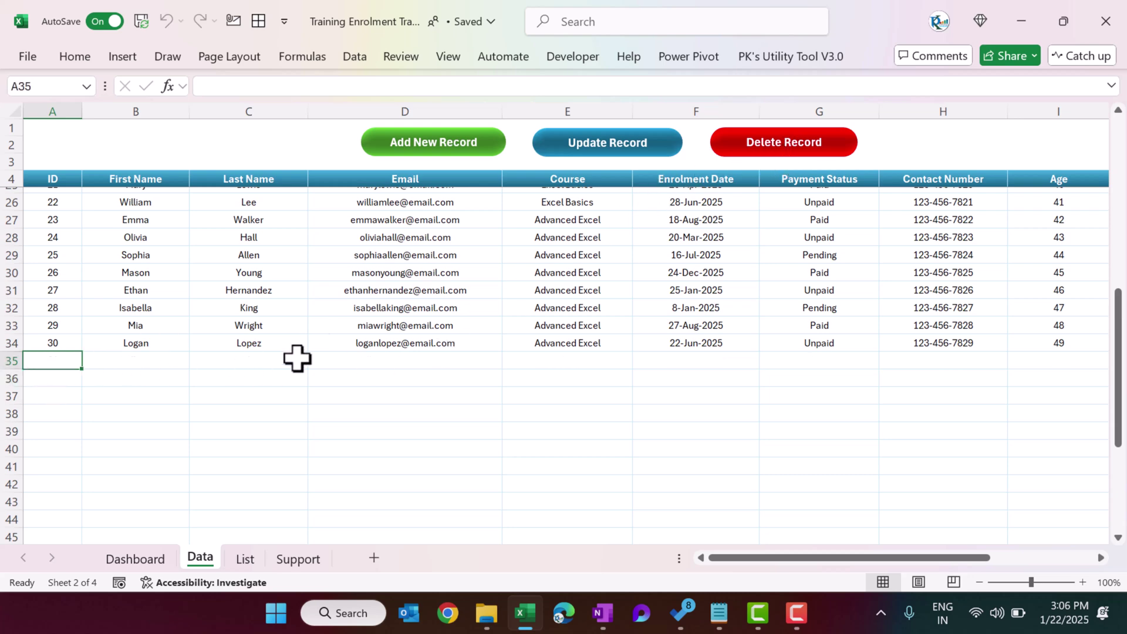
Step: Check the dashboard's 30-enrolment total, then review the Course column on the List sheet
left_click(155, 559)
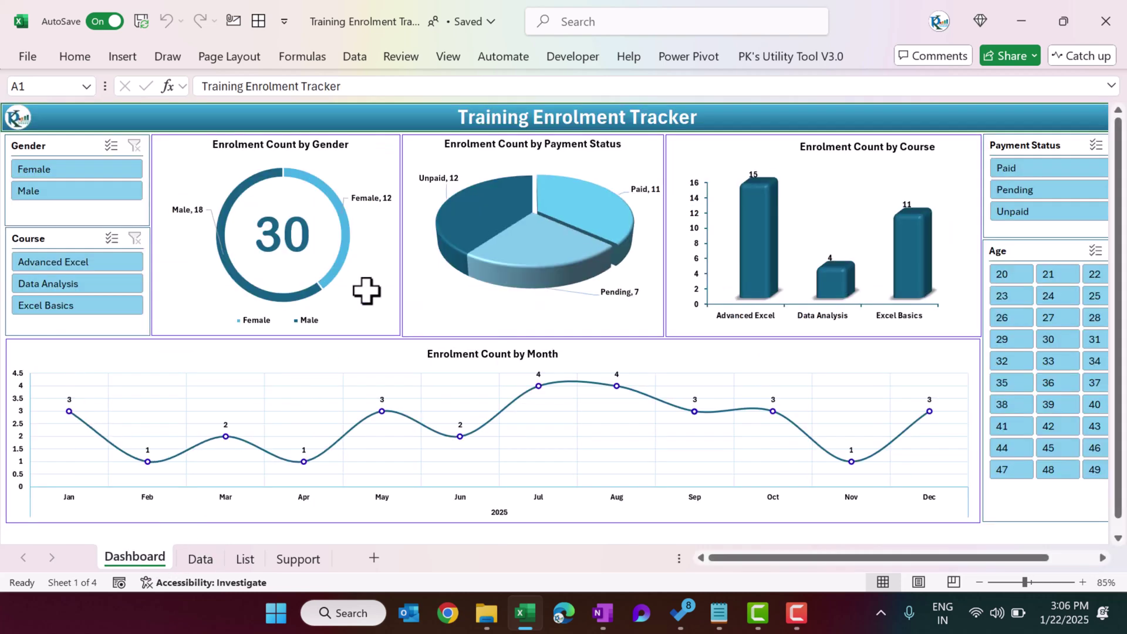
left_click(198, 560)
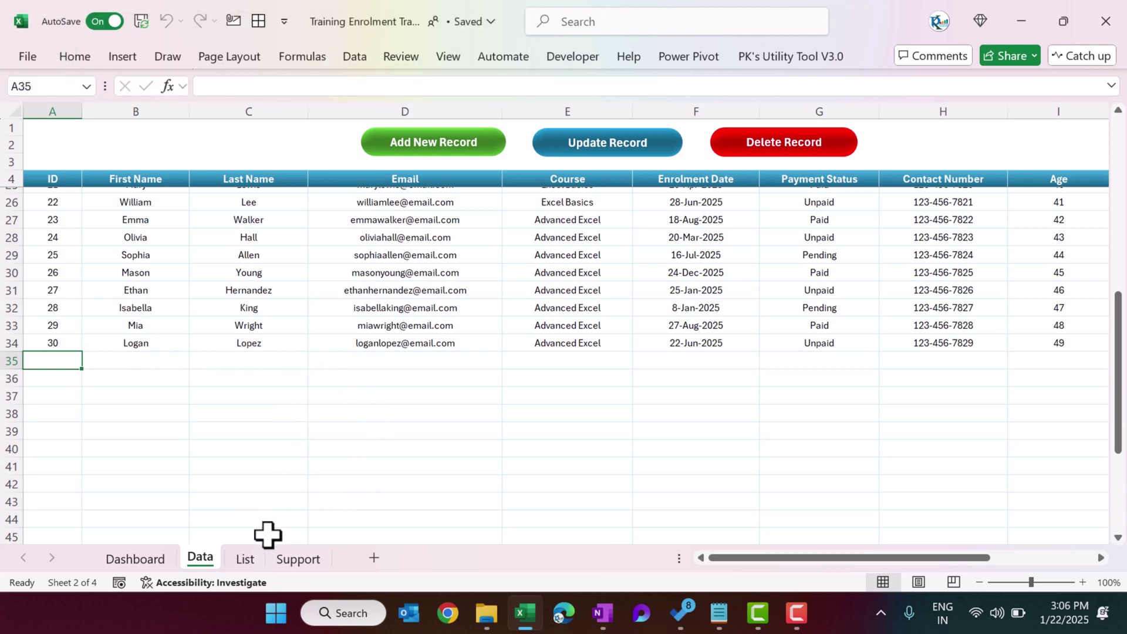
left_click(248, 564)
left_click(259, 349)
left_click_drag(80, 128, 88, 289)
left_click(96, 141)
left_click(99, 177)
left_click(104, 212)
Step: Review the payment status and gender lists and the entry form's current course choices
left_click_drag(224, 143, 234, 199)
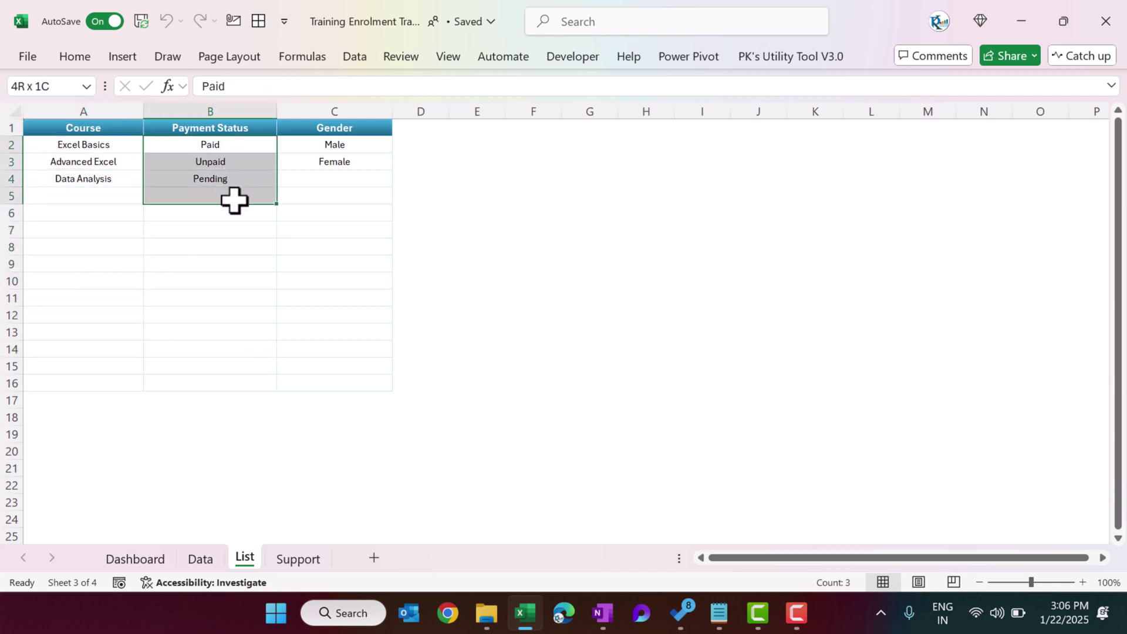
left_click_drag(297, 155, 358, 141)
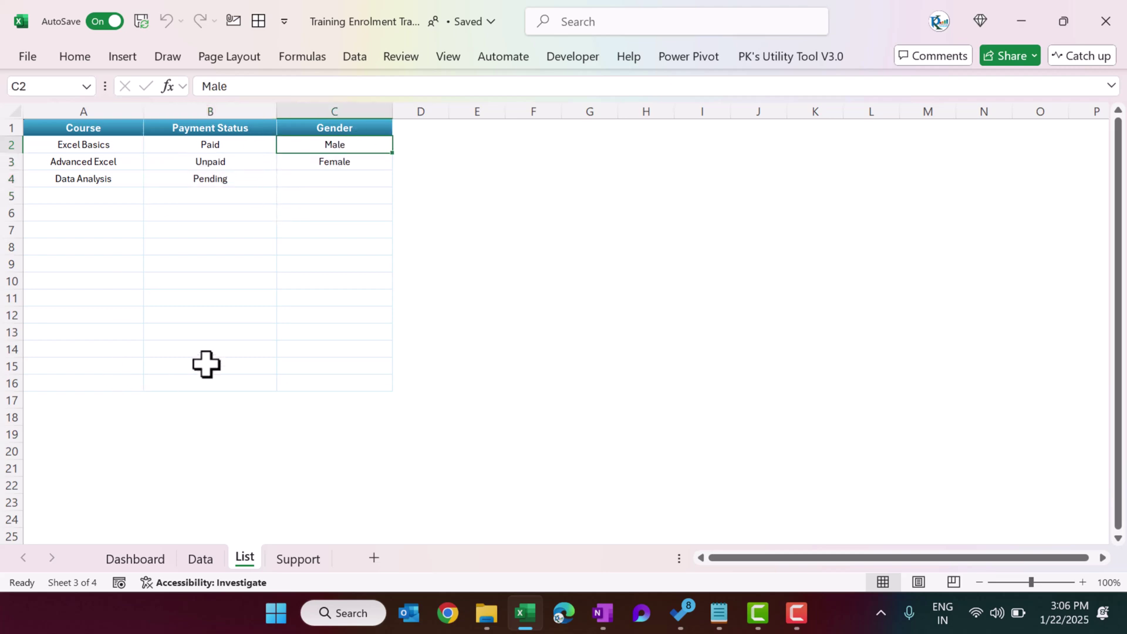
left_click(135, 559)
left_click(200, 558)
left_click(397, 174)
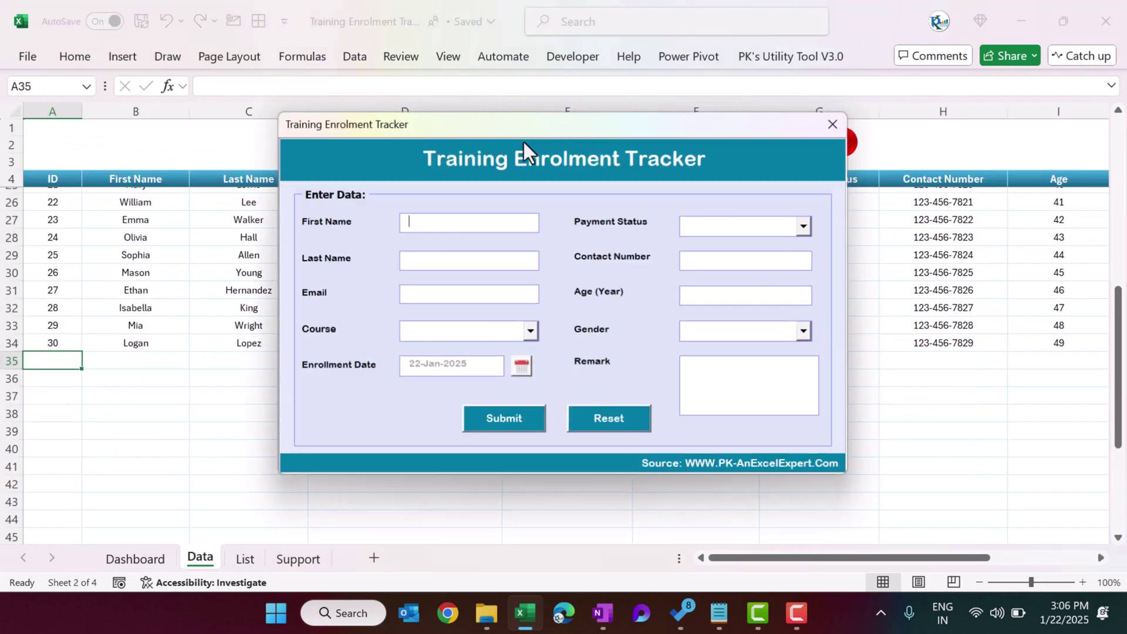
left_click(530, 332)
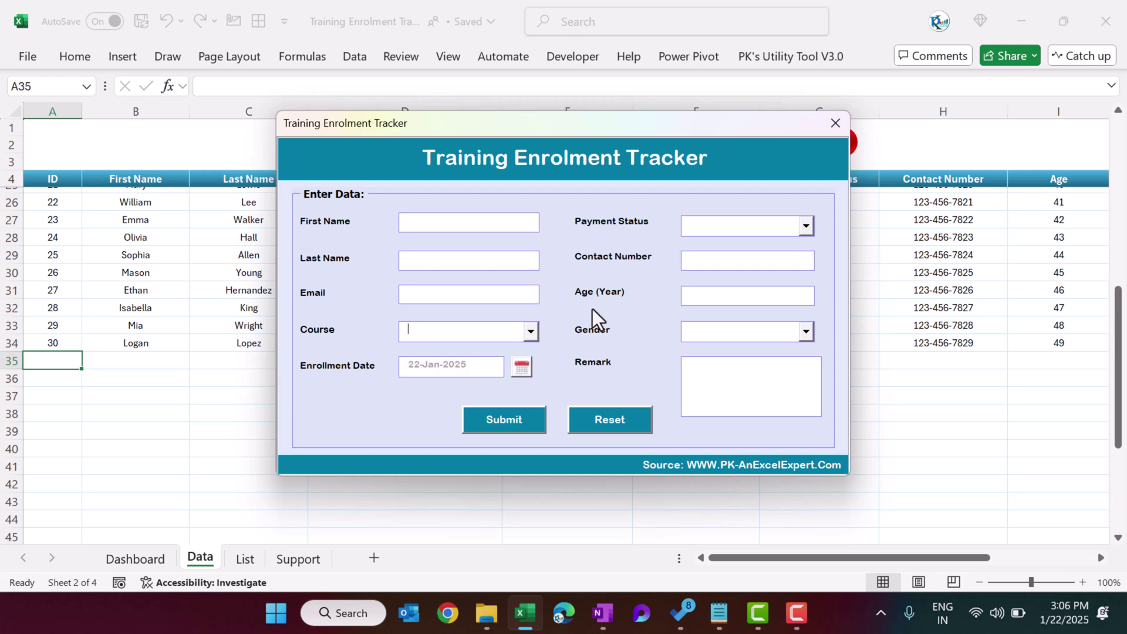
left_click(836, 123)
Step: Enter SQL as a new course in cell A5 of the List sheet
left_click(246, 559)
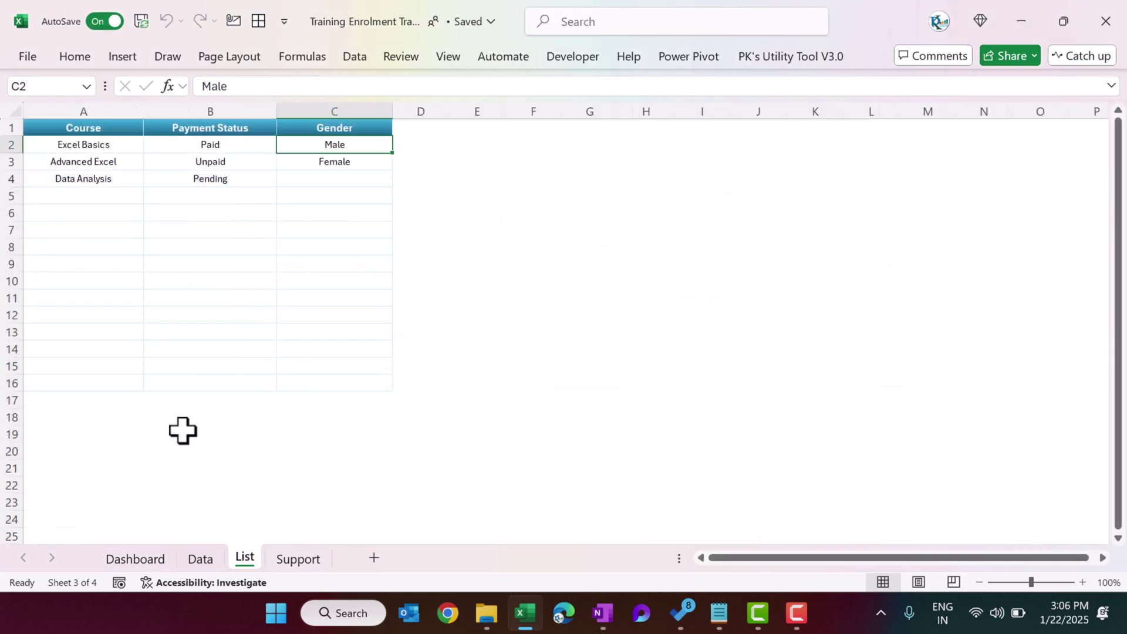
left_click(118, 200)
type("SQ")
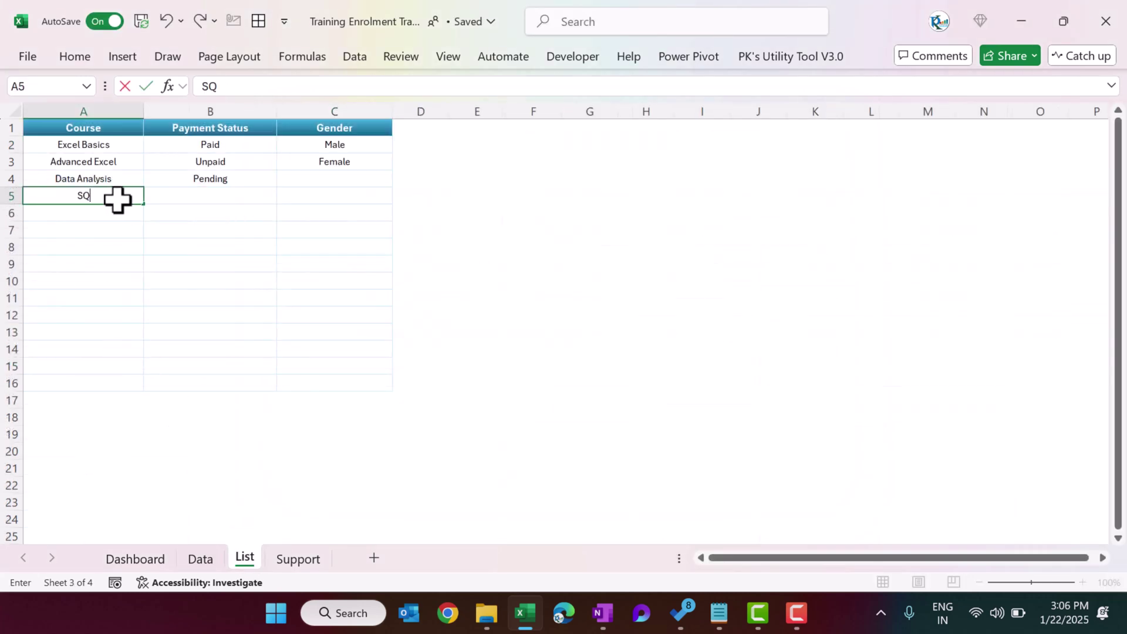
key("Return")
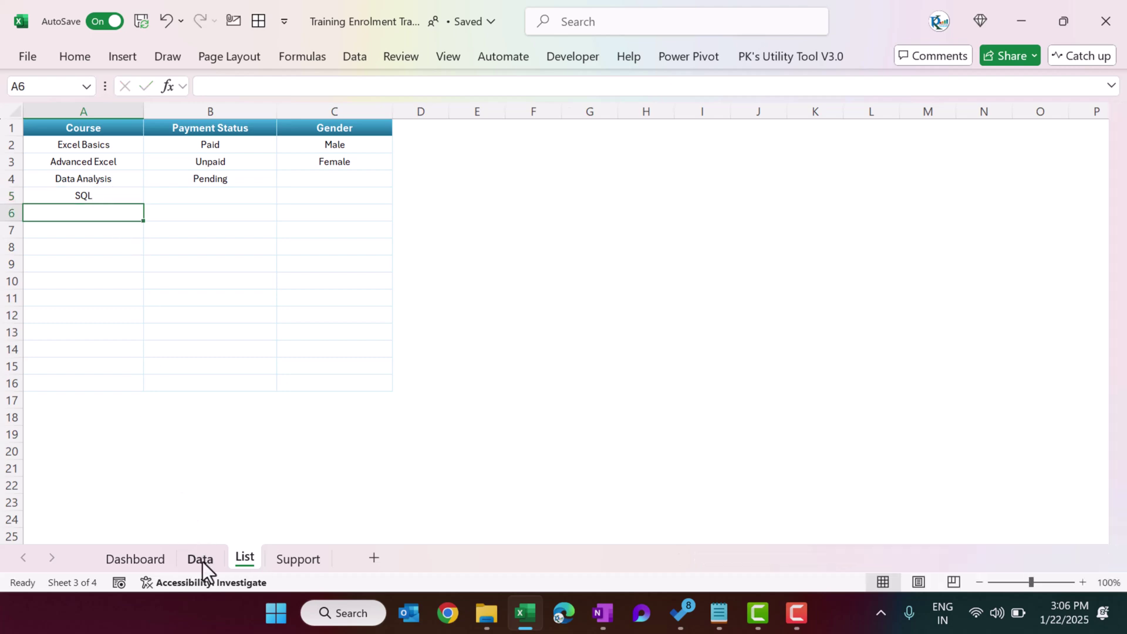
Step: Confirm SQL now appears in the new-record form's Course dropdown
left_click(202, 561)
left_click(344, 403)
left_click(463, 149)
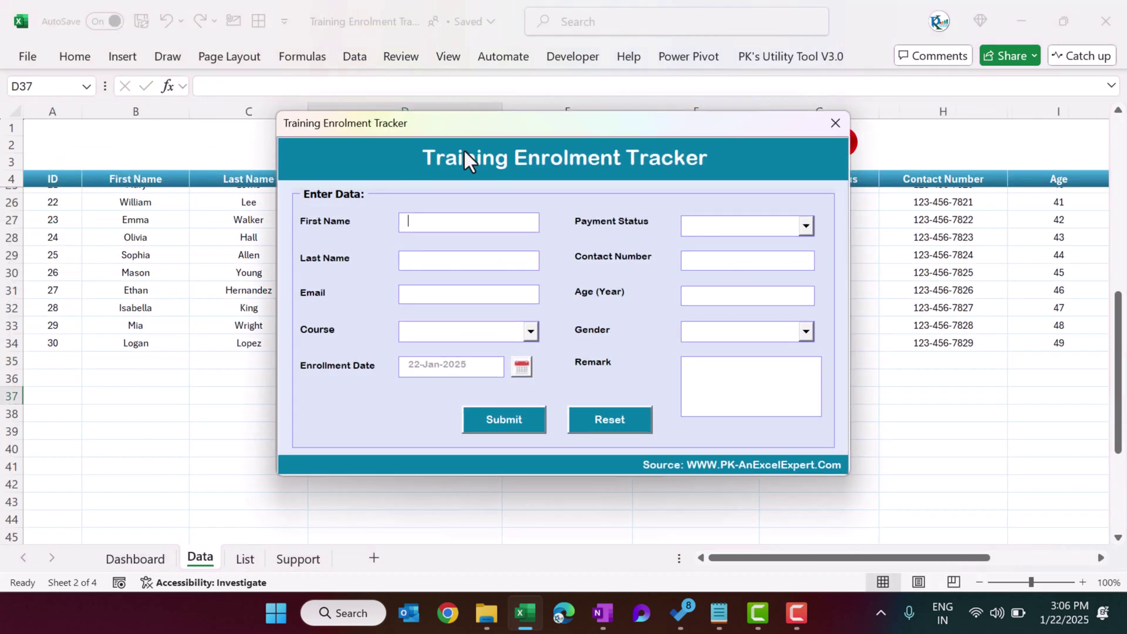
left_click(494, 328)
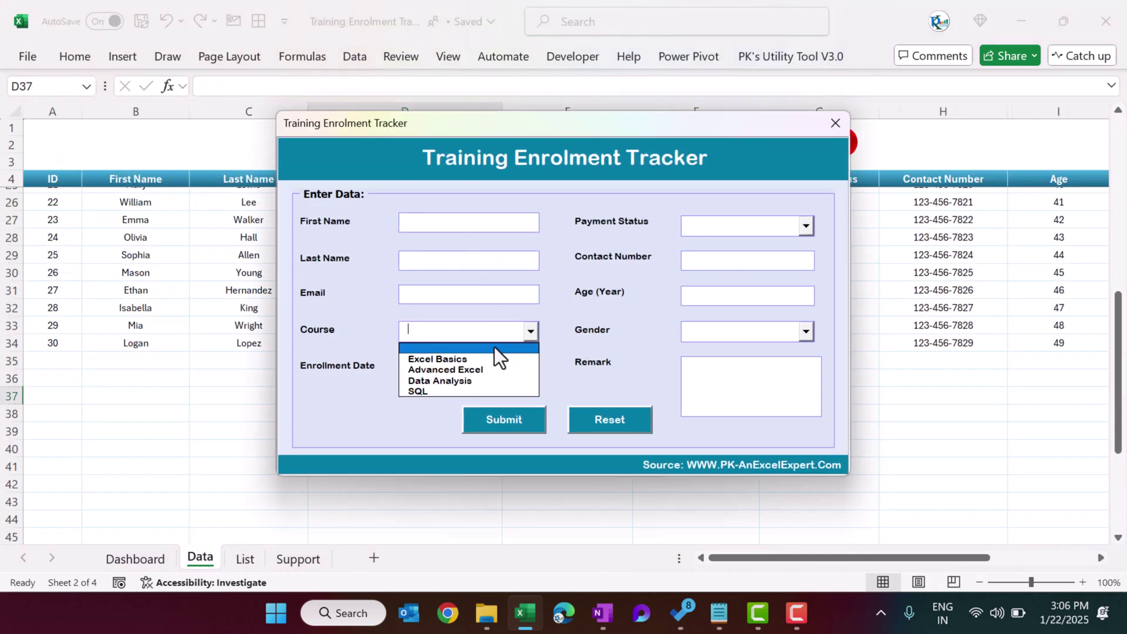
left_click(436, 392)
left_click(836, 123)
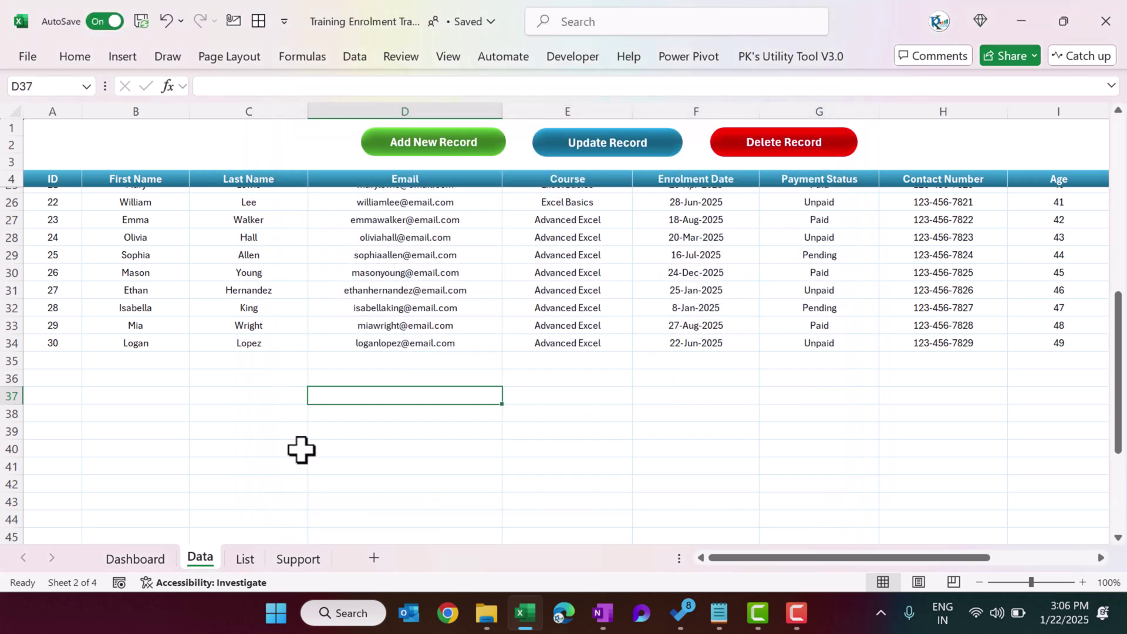
left_click(238, 564)
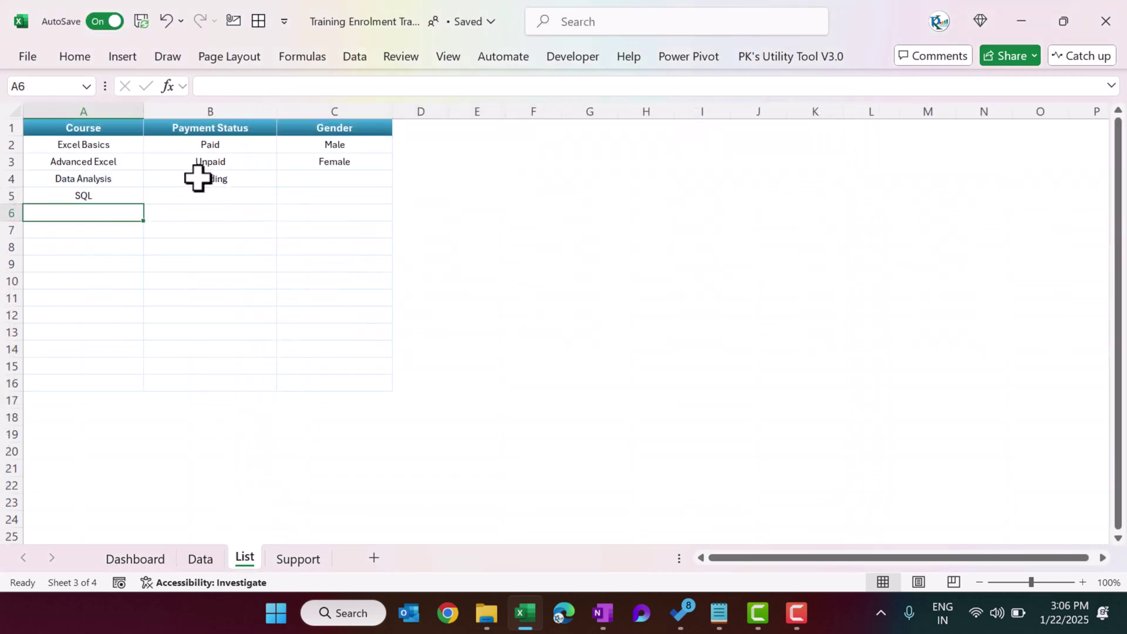
Step: Look over the Support, Dashboard and Data sheets
left_click(302, 554)
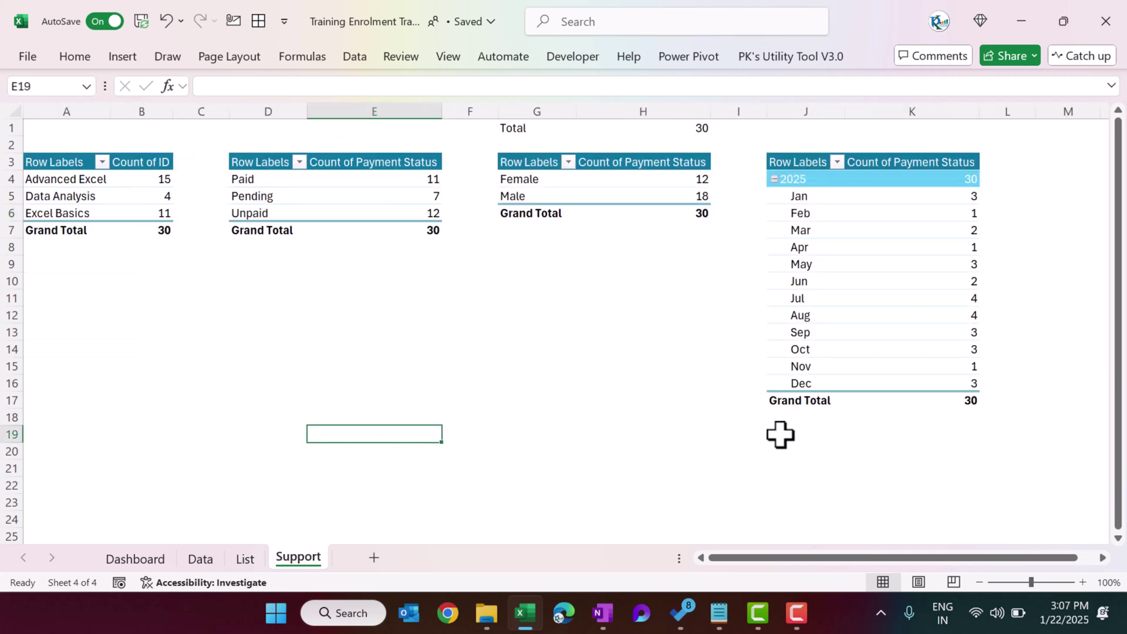
left_click(138, 559)
left_click(298, 559)
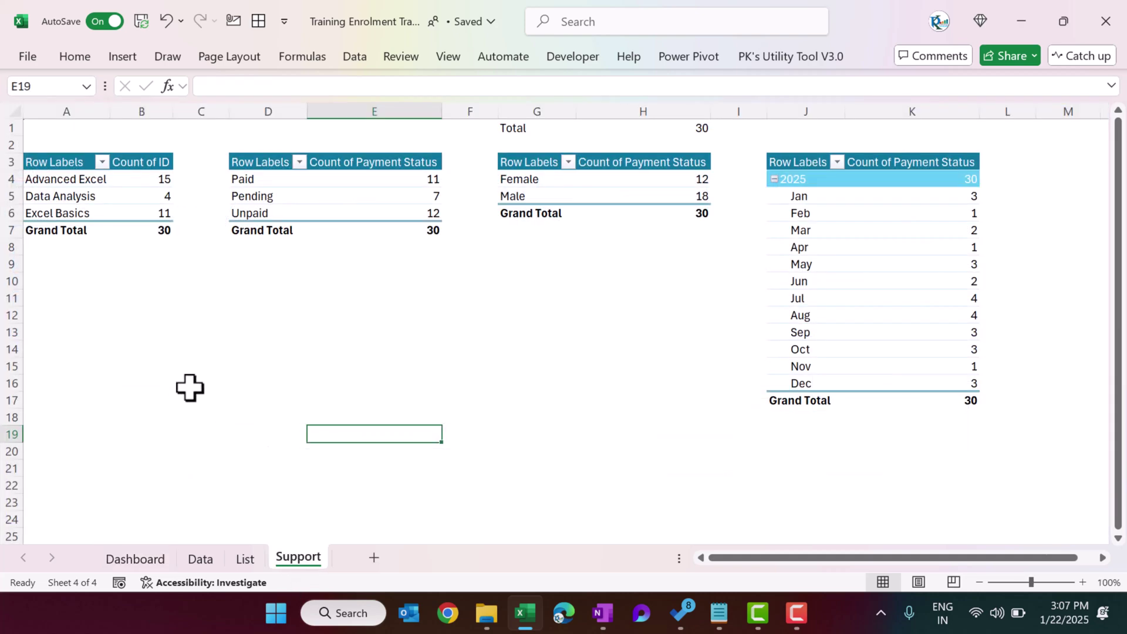
left_click(210, 557)
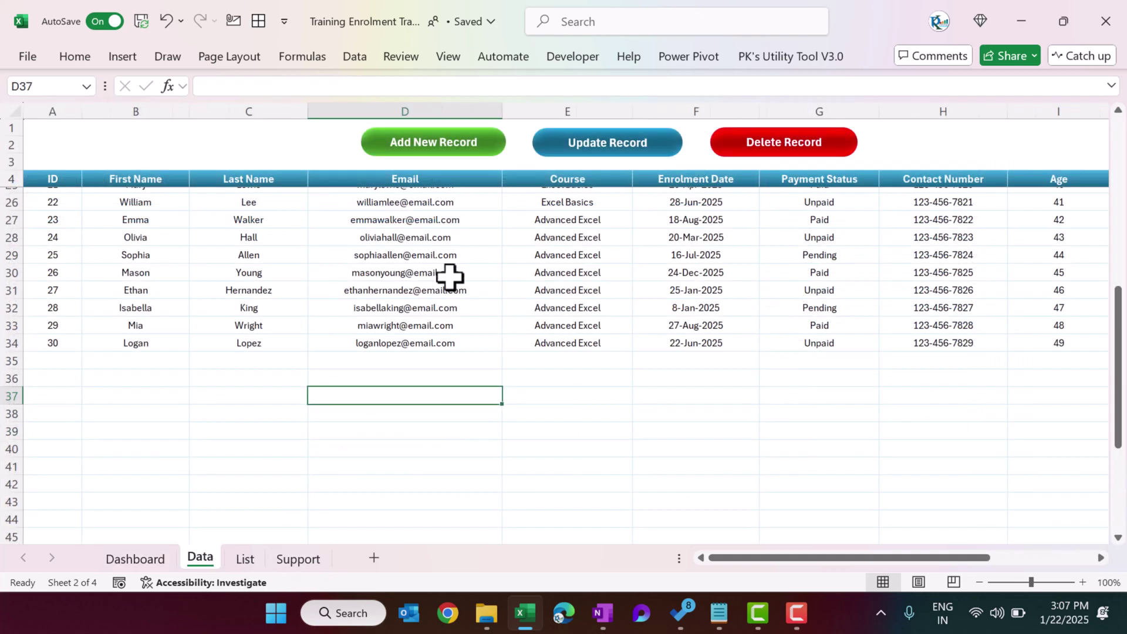
scroll(448, 276, "up", 7)
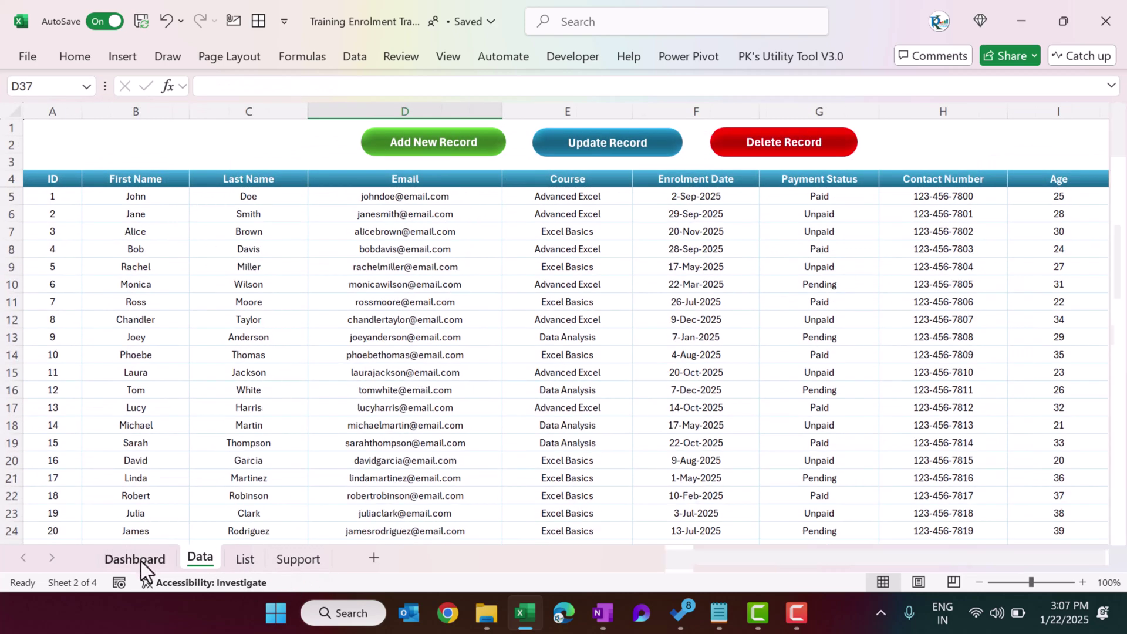
left_click(141, 559)
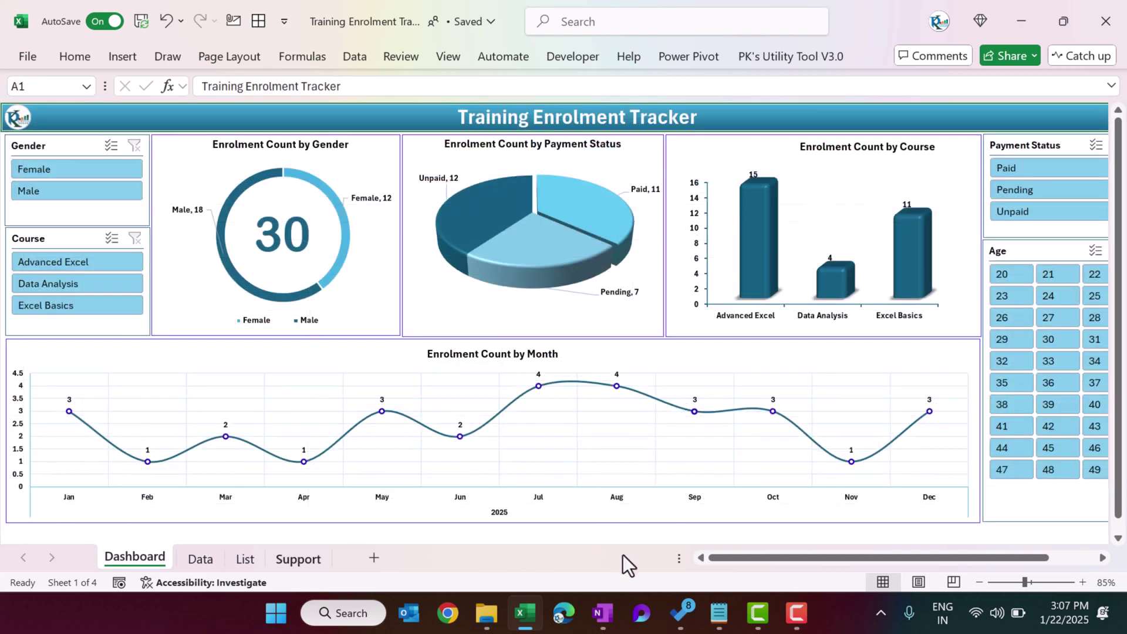
Step: Inspect the gender doughnut chart's Select Data source, cancel, and go to the Support sheet
left_click(174, 138)
right_click(175, 153)
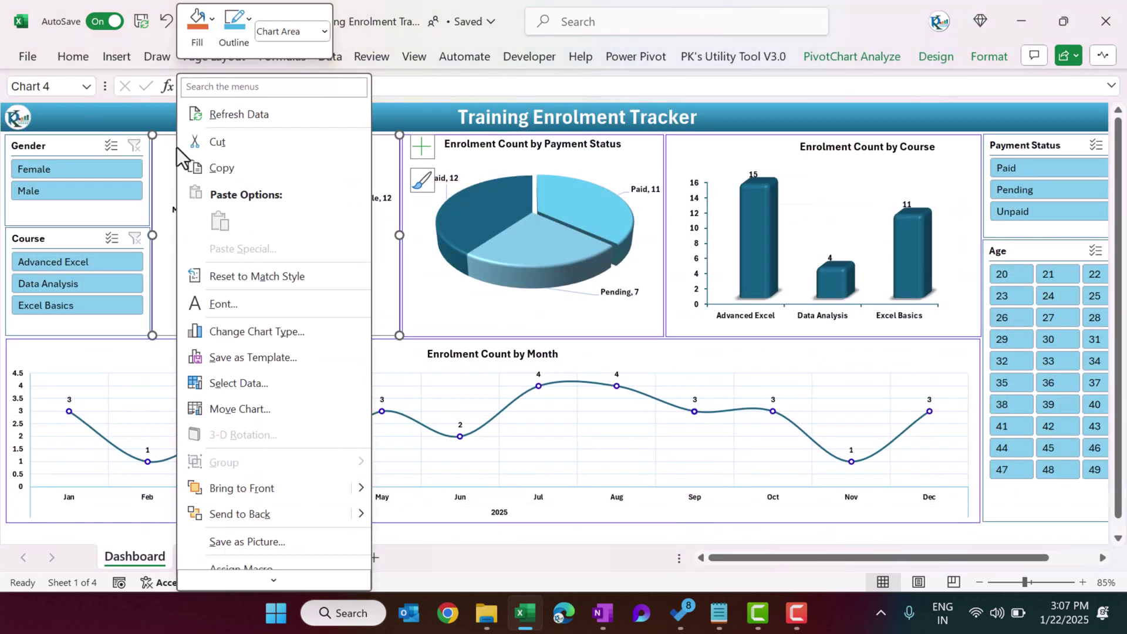
left_click(263, 385)
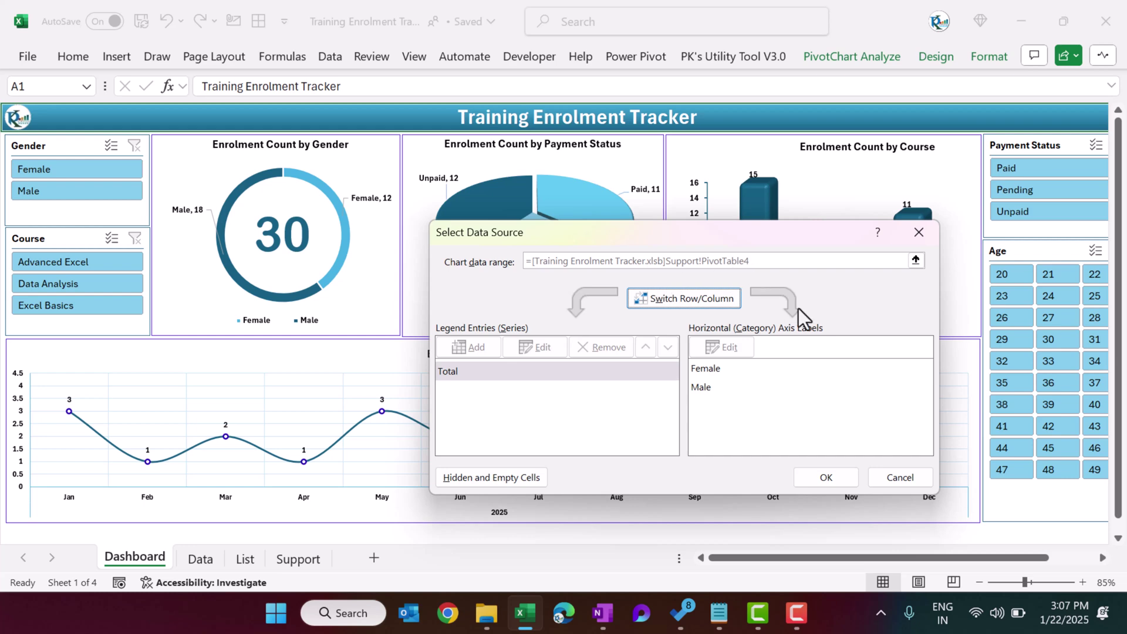
left_click(900, 477)
left_click(293, 560)
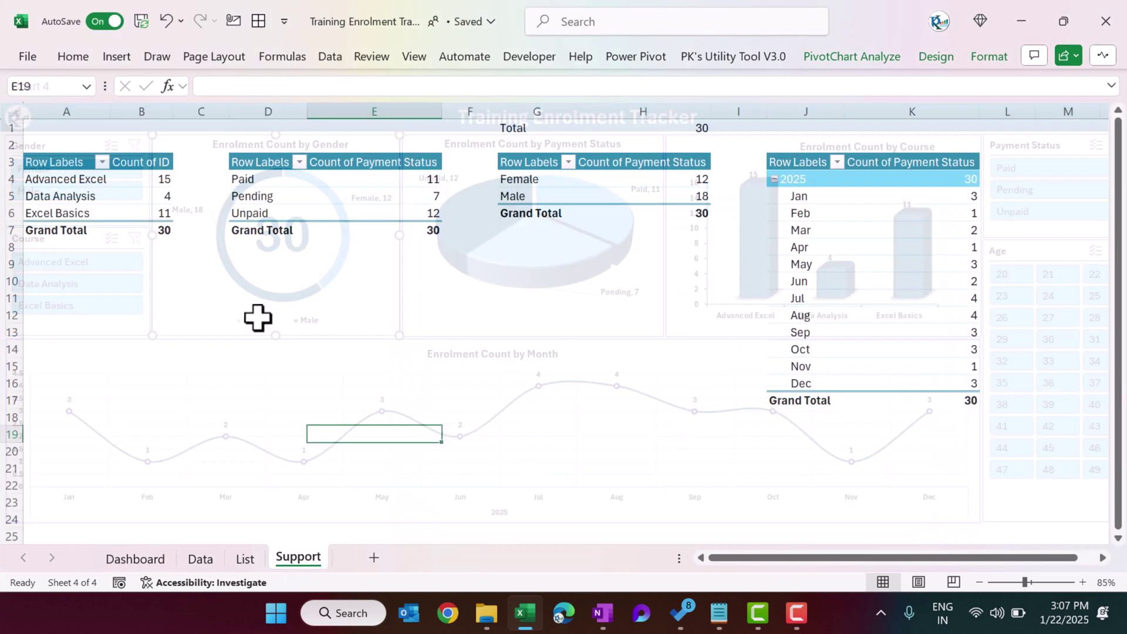
left_click_drag(546, 178, 697, 192)
right_click(633, 172)
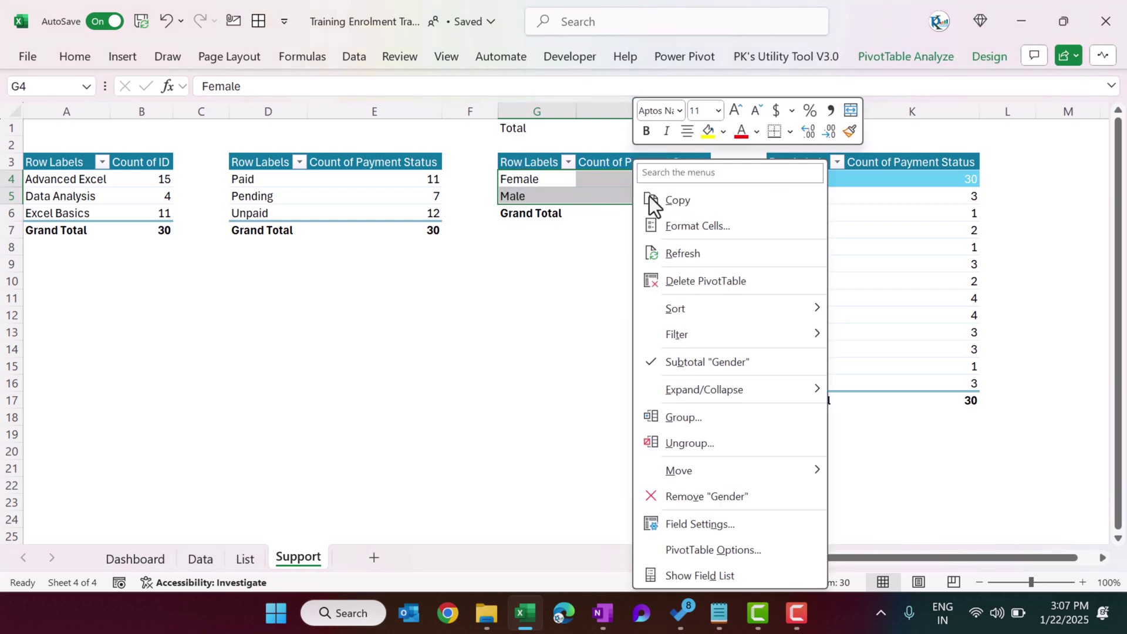
left_click(700, 576)
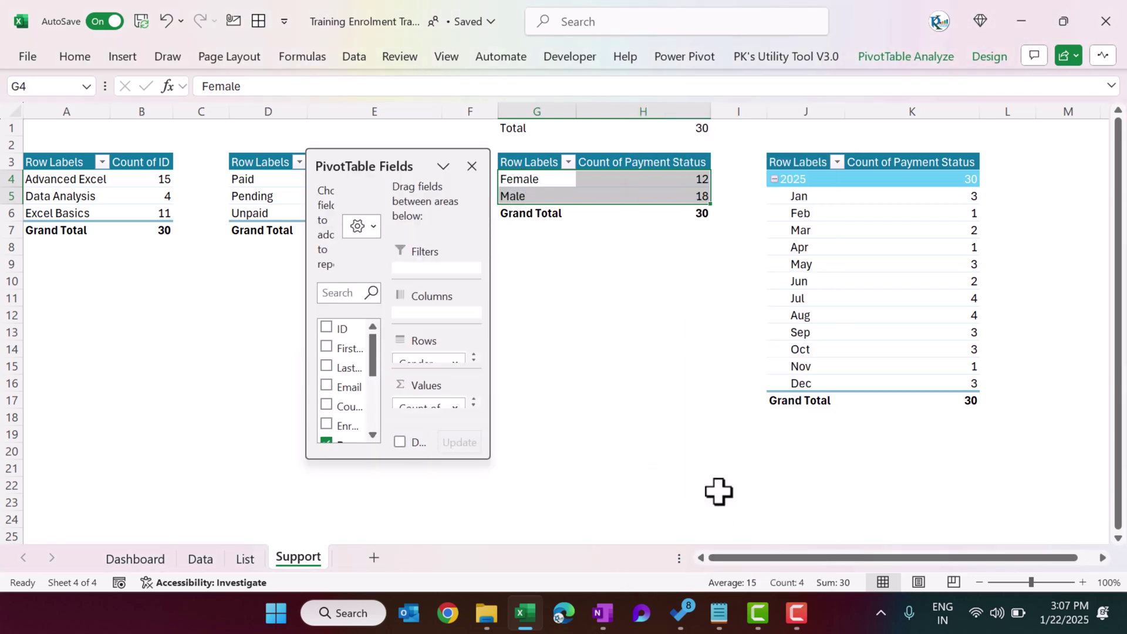
left_click_drag(350, 154, 234, 141)
left_click_drag(373, 445, 598, 533)
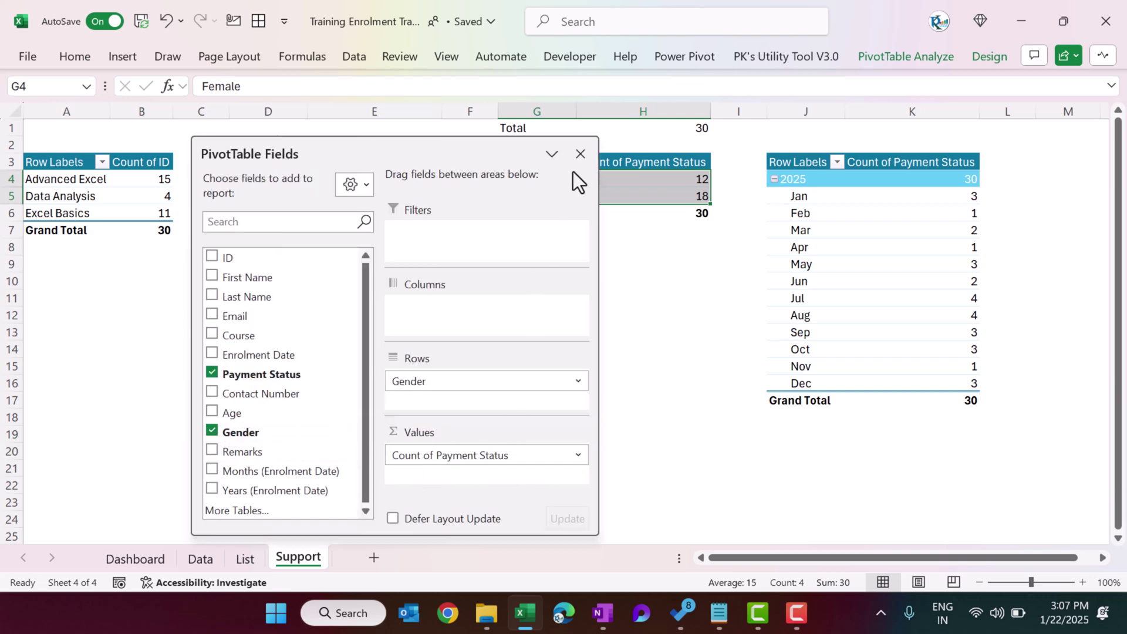
left_click(580, 154)
left_click(646, 129)
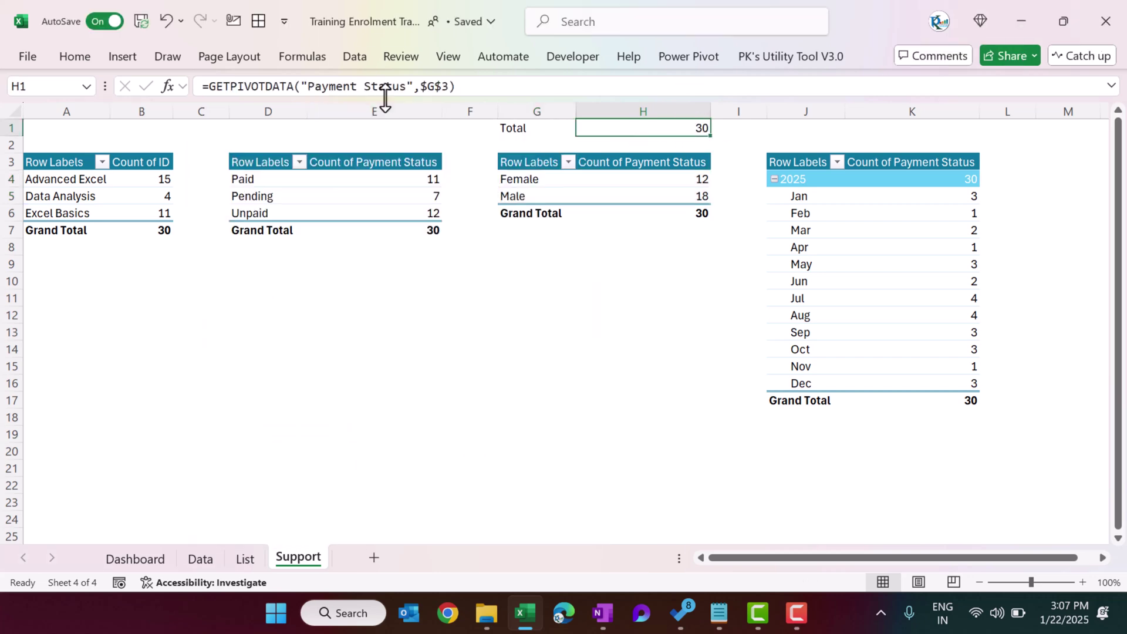
left_click(109, 179)
left_click(334, 181)
left_click(901, 196)
left_click(254, 200)
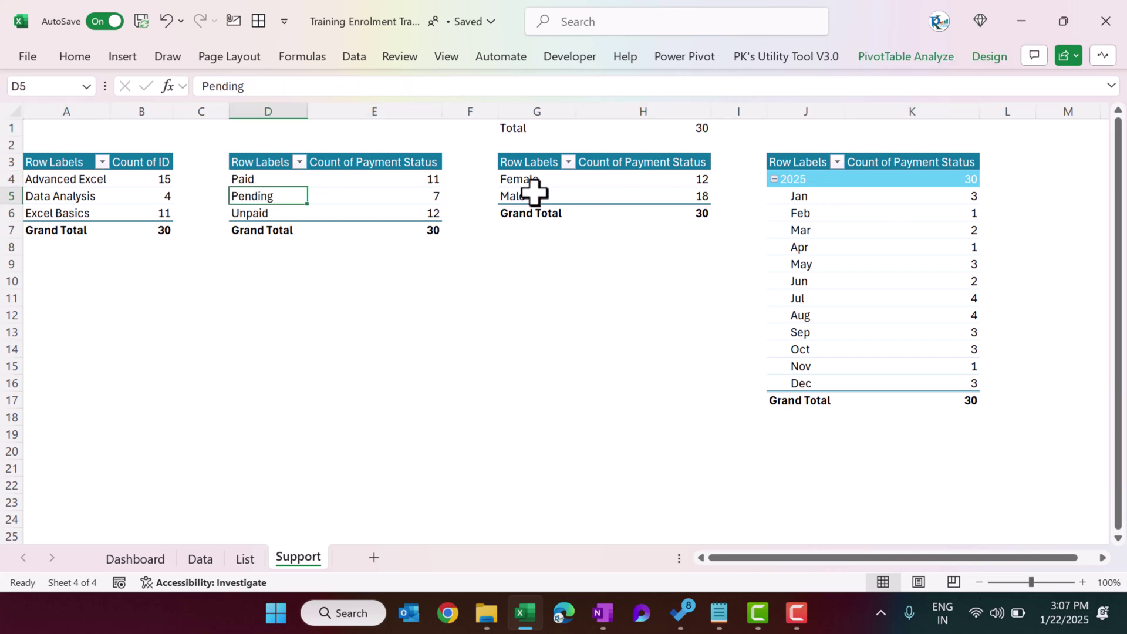
left_click(535, 195)
Step: Insert a doughnut pivot chart of gender counts and move it left below the pivots
left_click(118, 60)
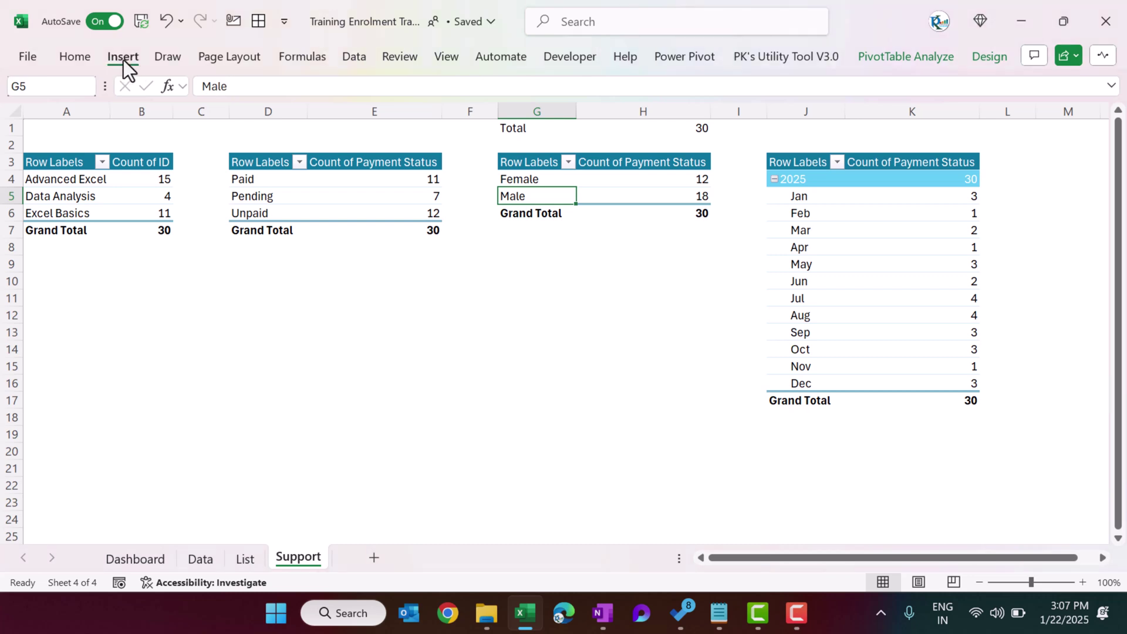
left_click(468, 128)
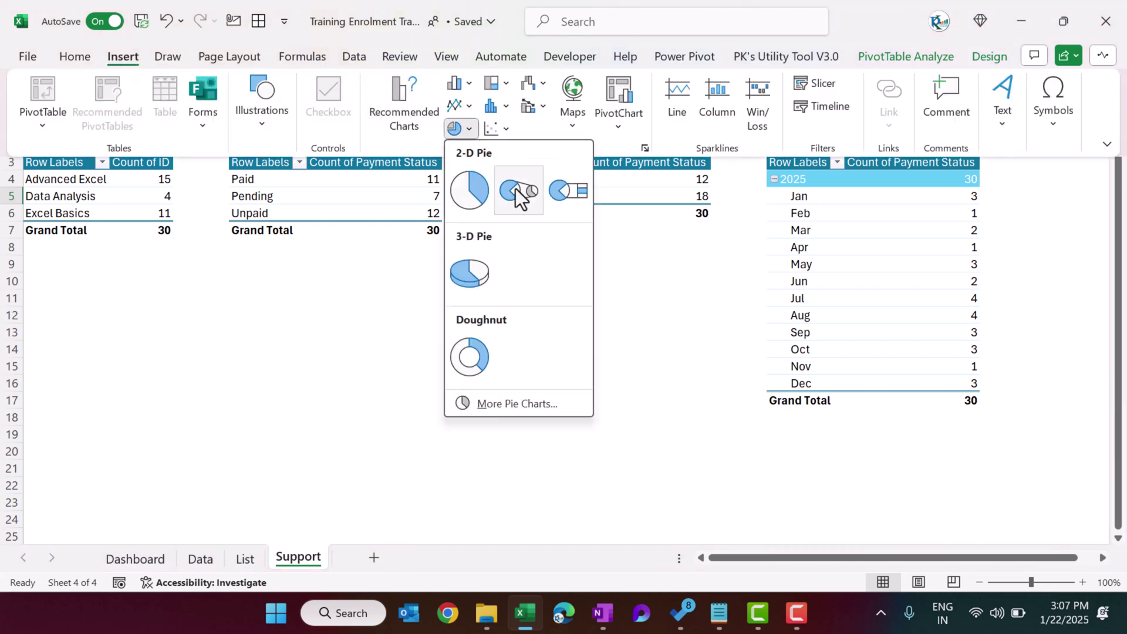
left_click(473, 360)
left_click_drag(660, 199, 682, 211)
left_click(609, 221)
left_click_drag(609, 222, 467, 226)
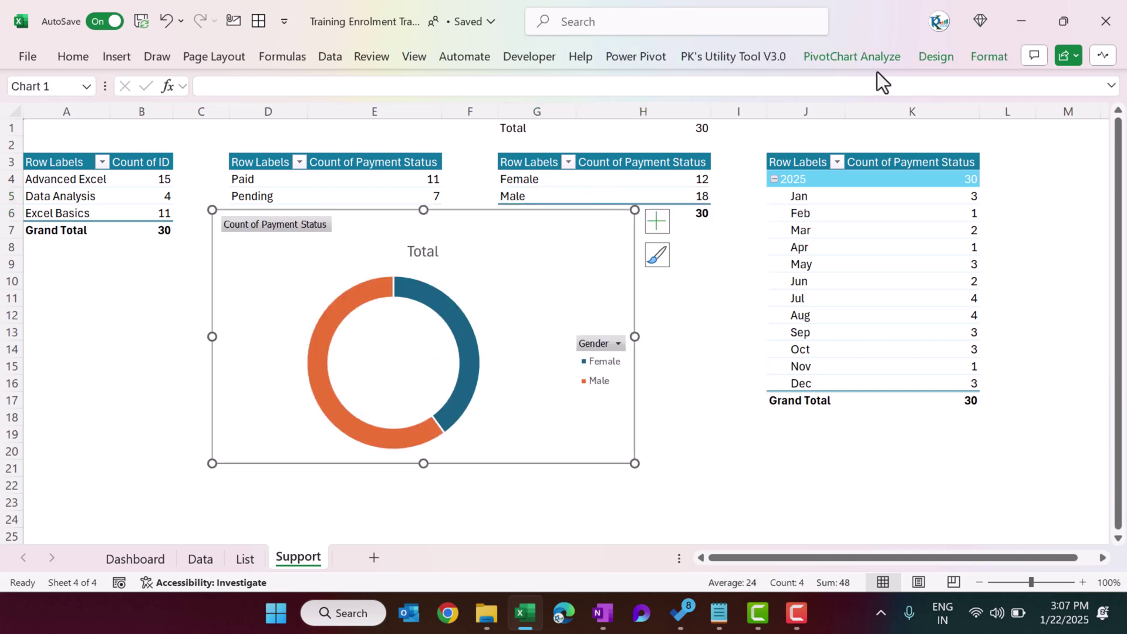
Step: Hide all field buttons on the doughnut chart, then compare it with the Dashboard
left_click(871, 59)
left_click(995, 123)
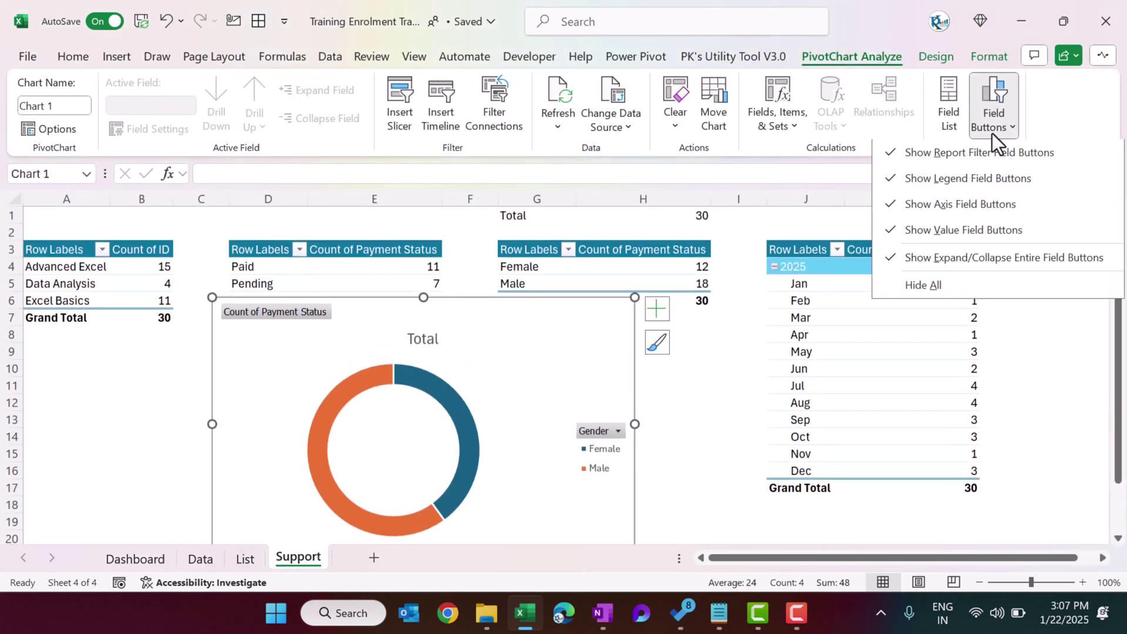
left_click(977, 288)
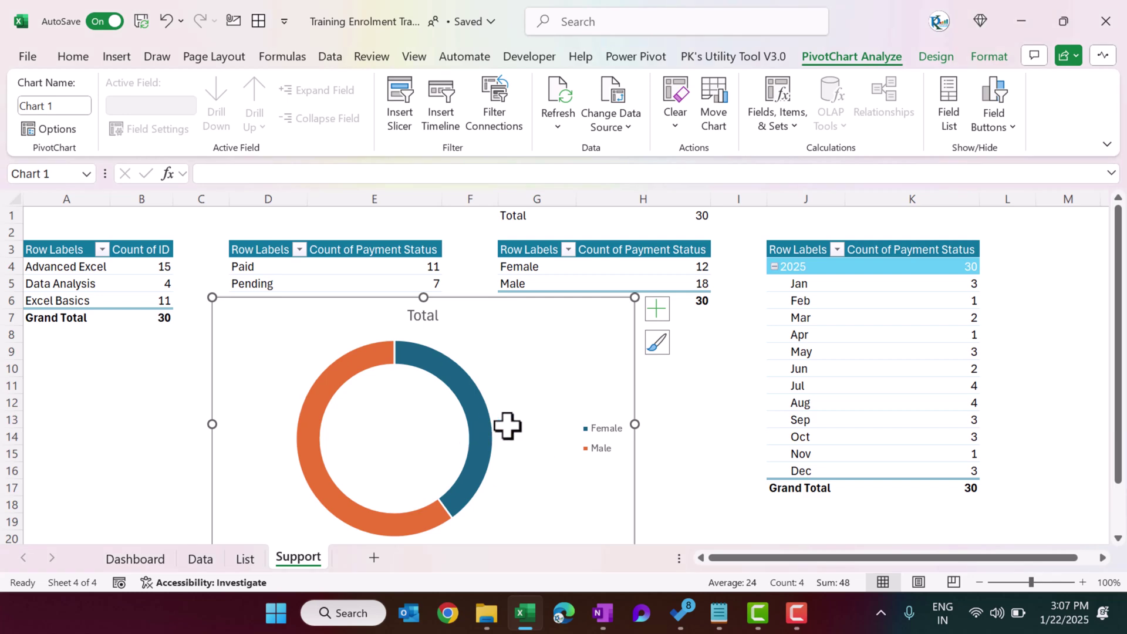
left_click(135, 558)
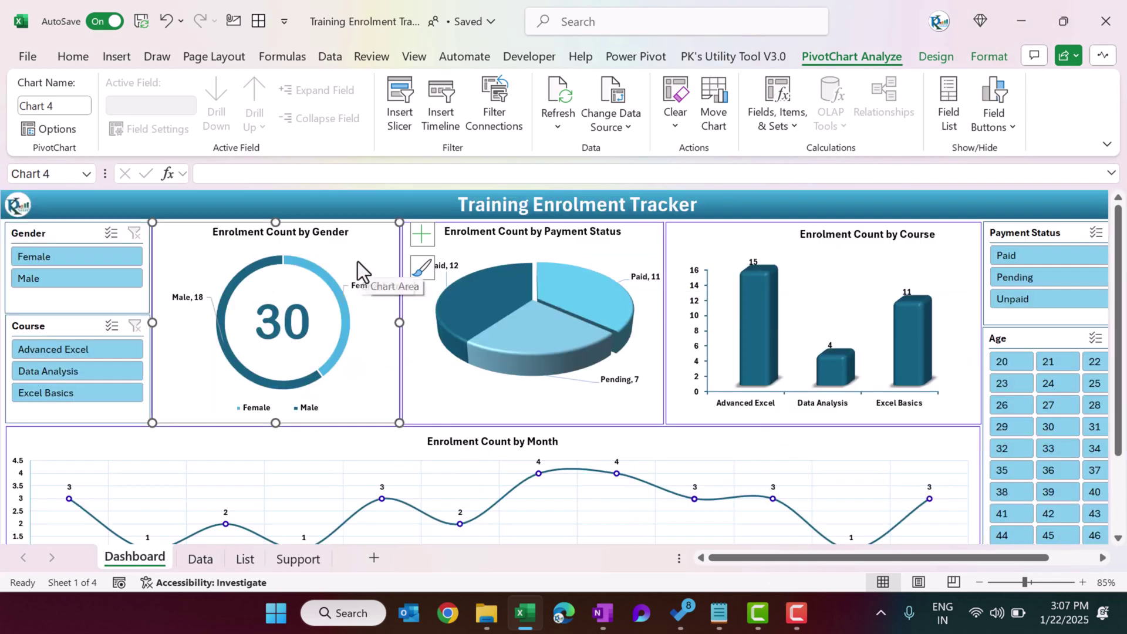
left_click(408, 203)
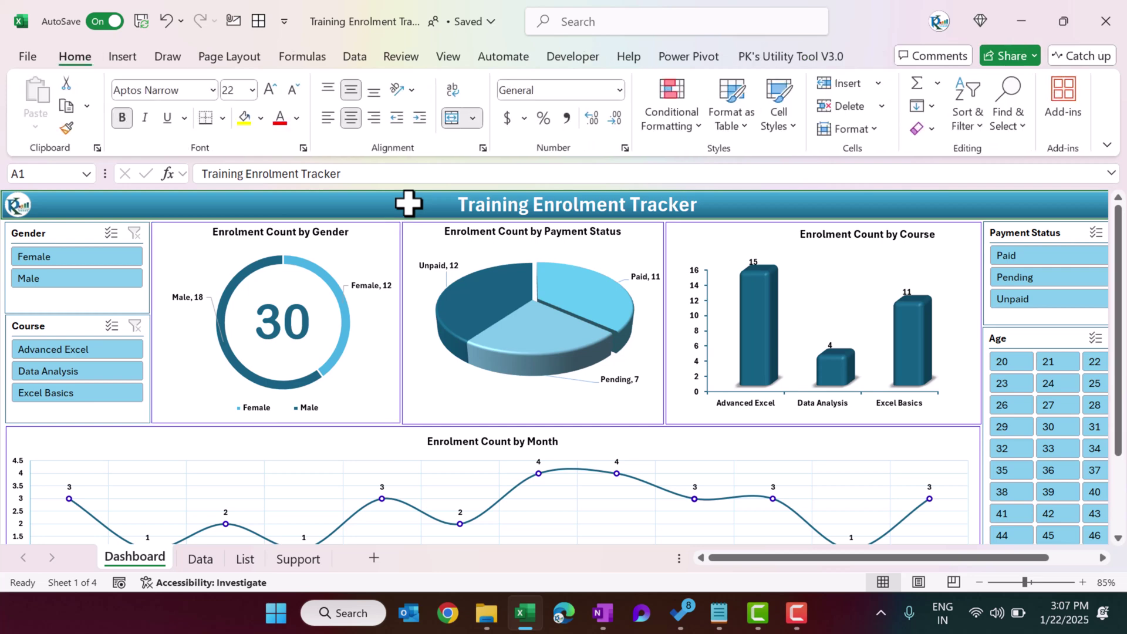
left_click(312, 564)
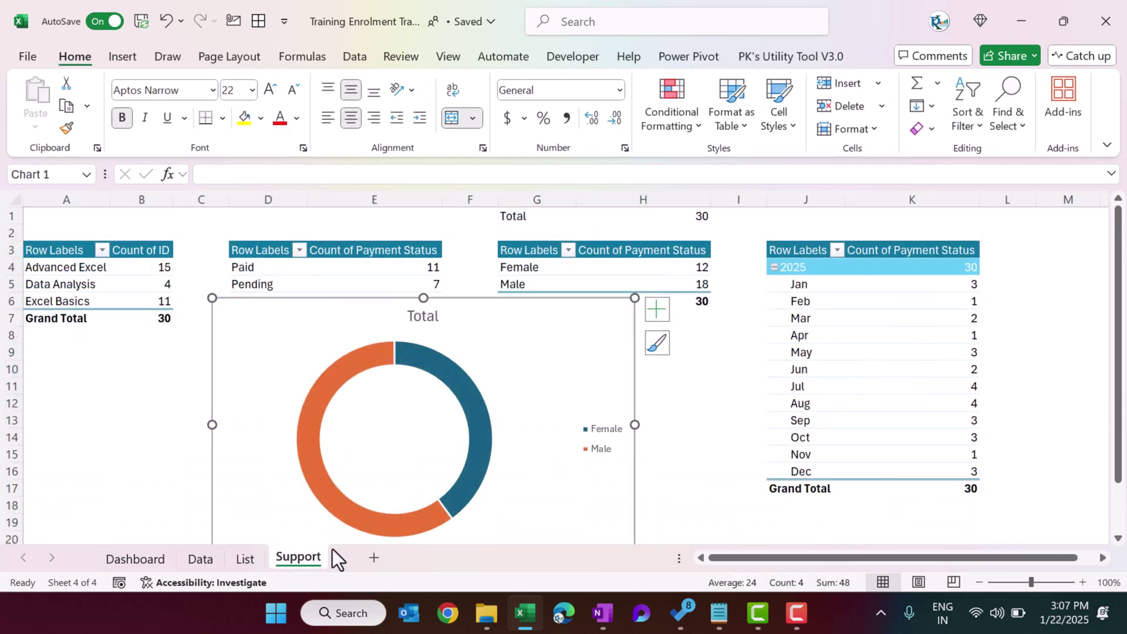
left_click(150, 559)
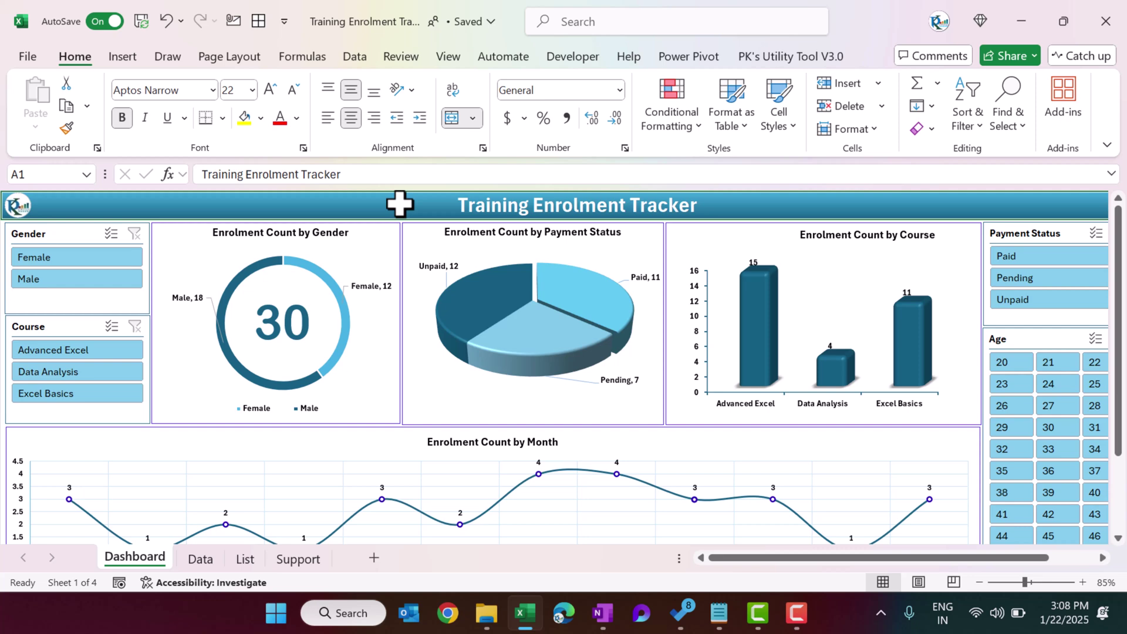
Step: Delete the doughnut chart from the Support sheet and check the dashboard's Payment Status slicer
left_click(297, 565)
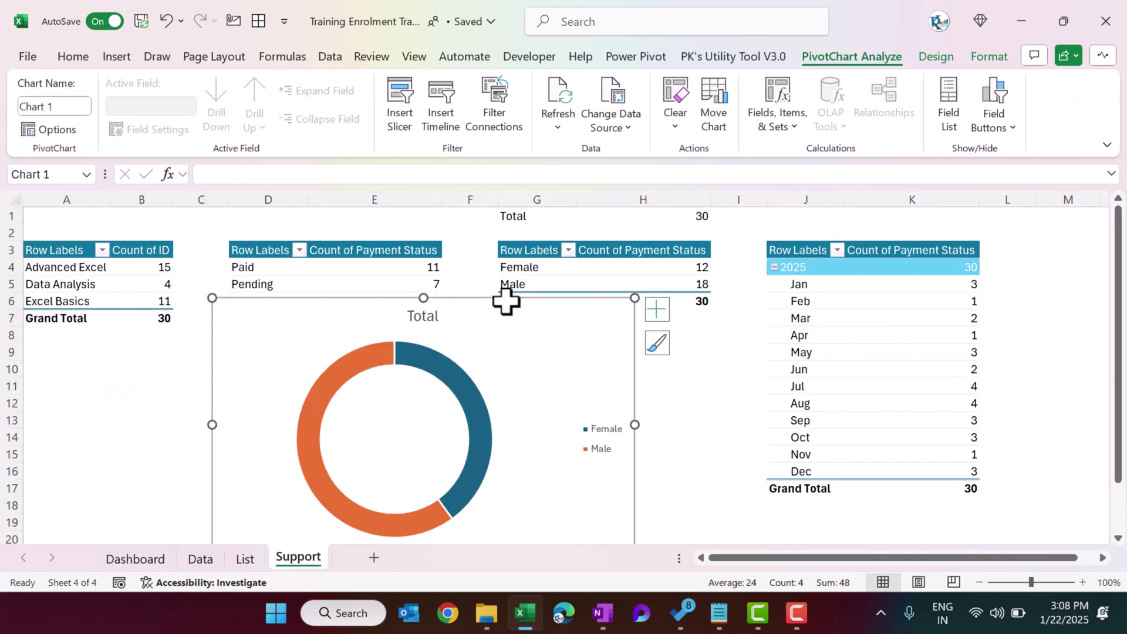
key("Delete")
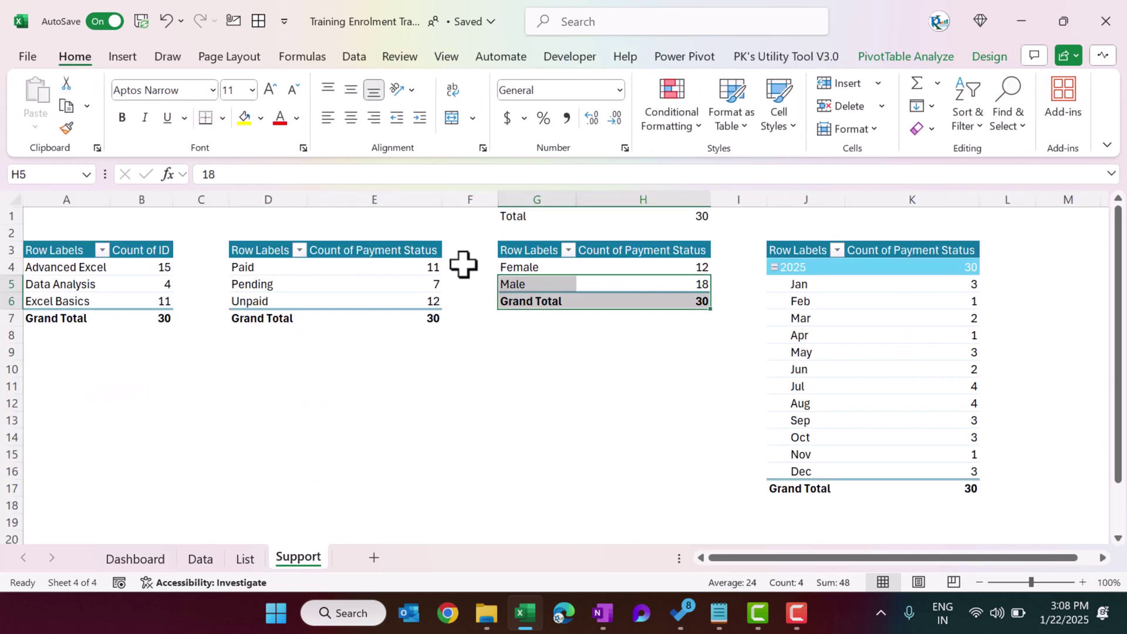
left_click(135, 557)
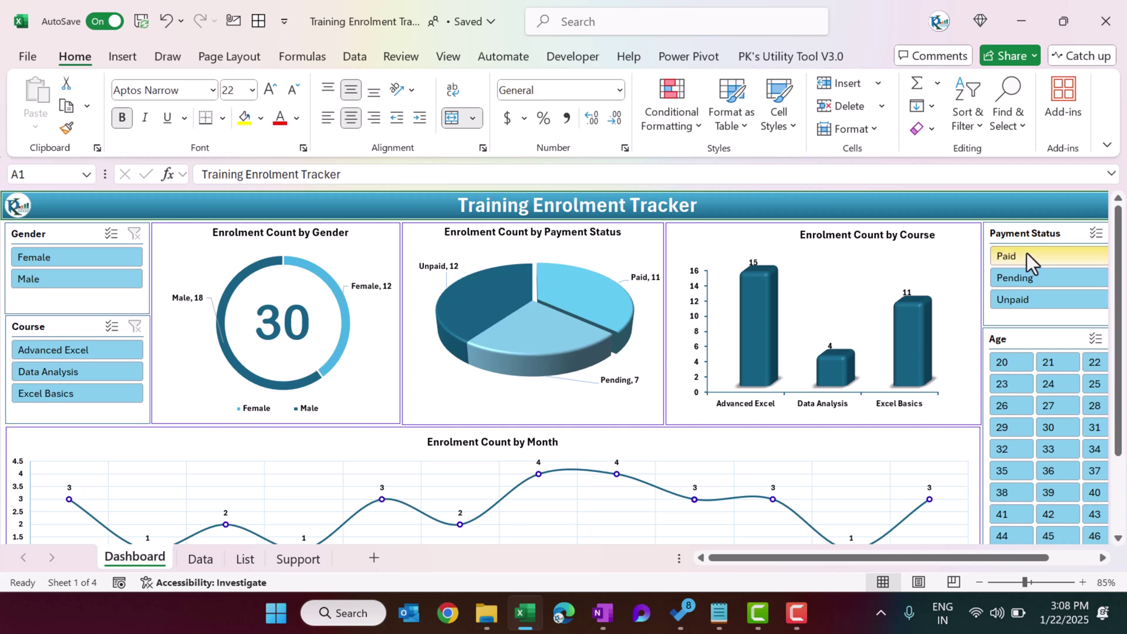
left_click(1025, 233)
Step: Select the Paid cell D4 in the payment status pivot and open the Insert Slicer field list
left_click(286, 560)
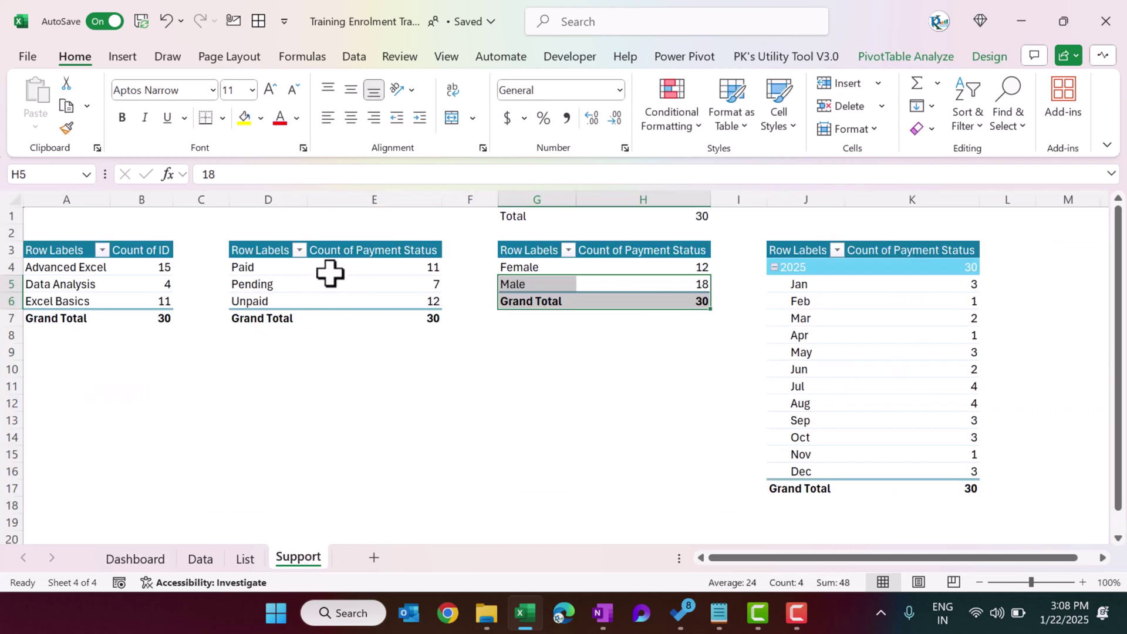
left_click(329, 269)
left_click(253, 268)
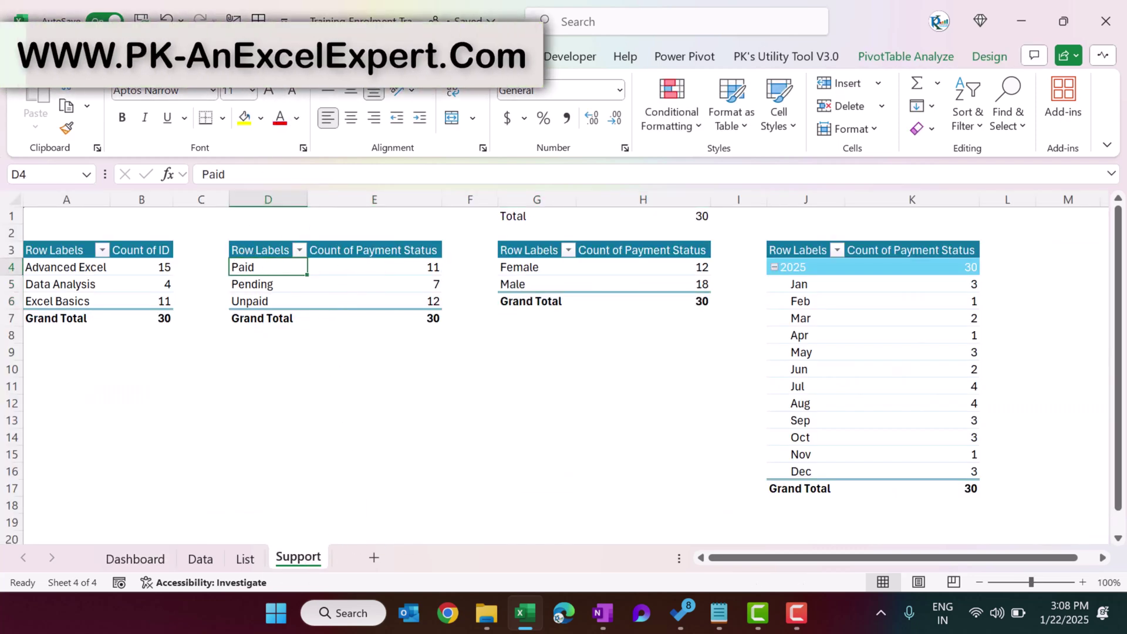
left_click(120, 56)
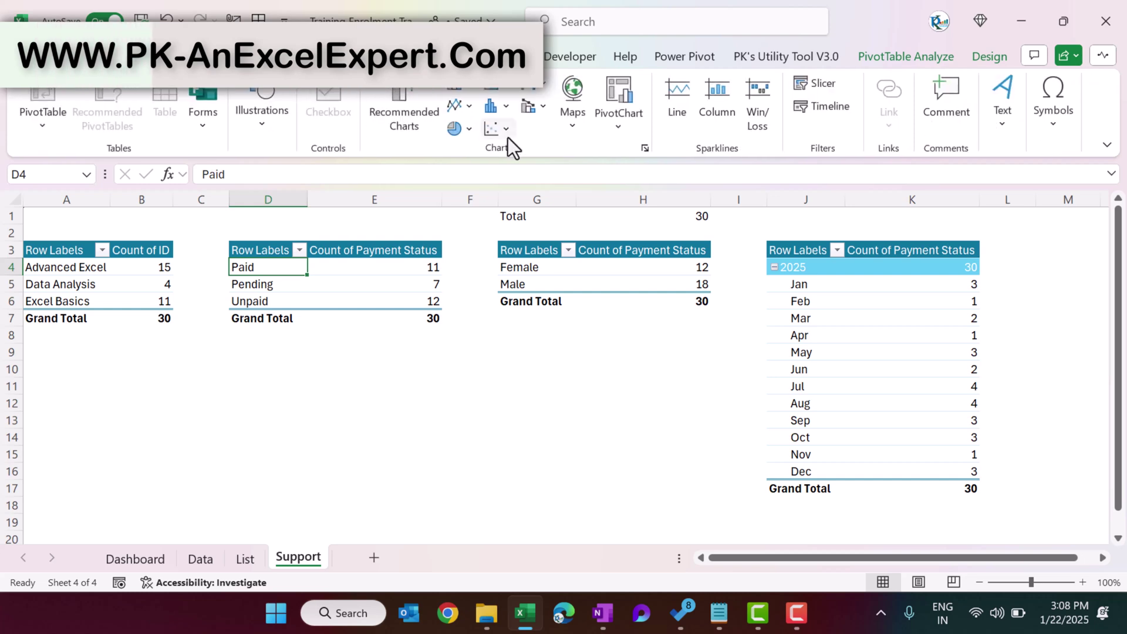
left_click(818, 85)
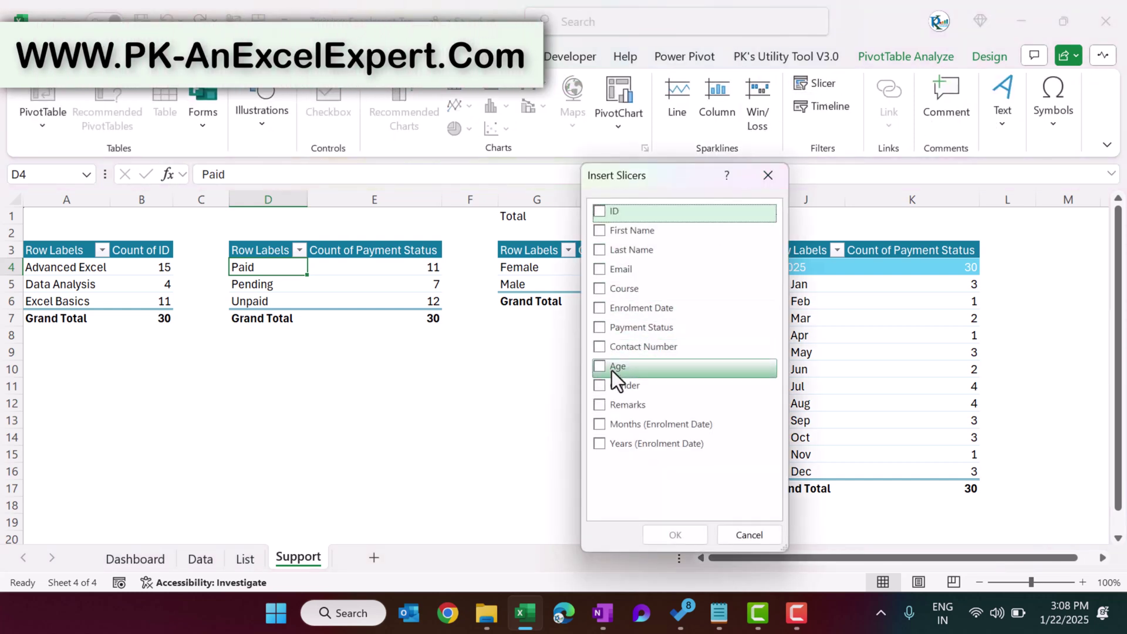
Step: Insert a Payment Status slicer and place it over column E
left_click(602, 328)
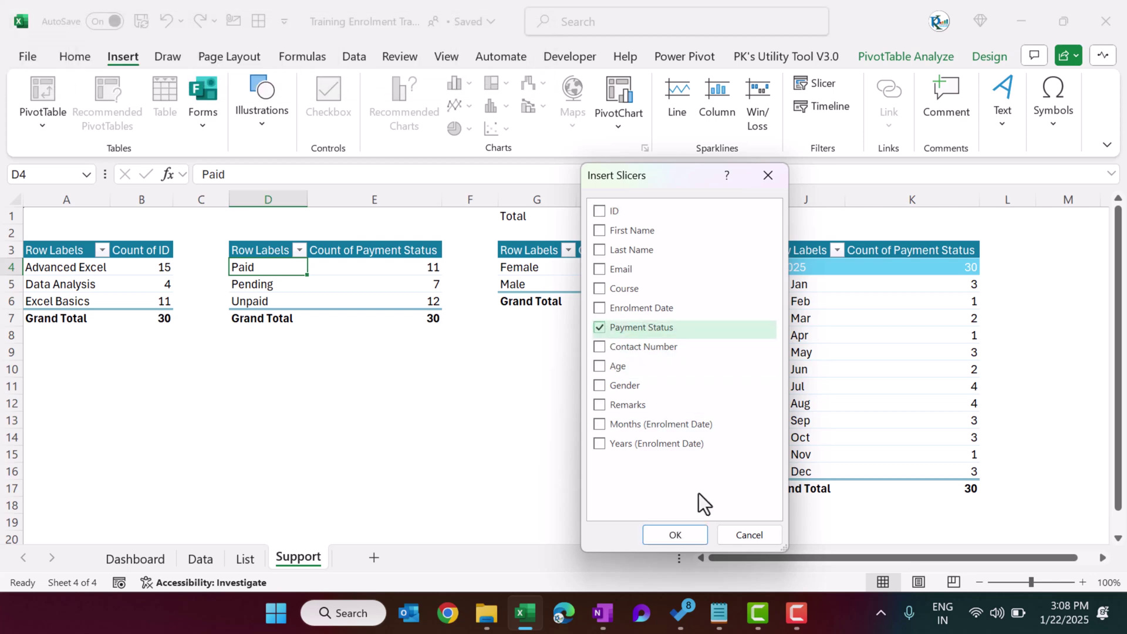
left_click(681, 535)
left_click_drag(554, 277, 425, 286)
left_click(254, 269)
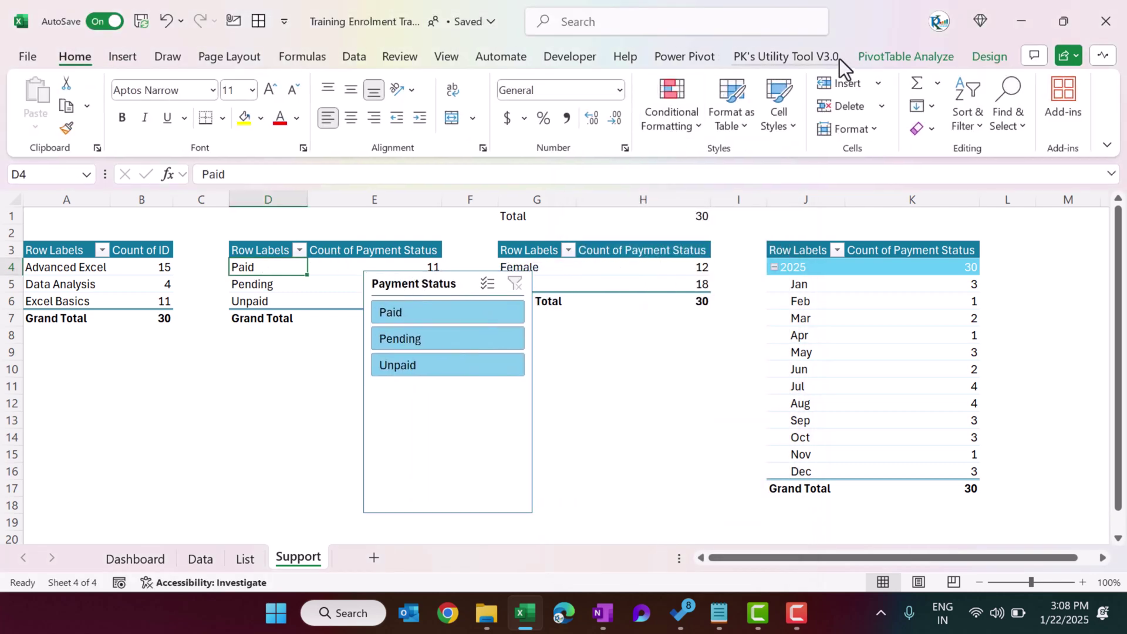
Step: Add a Gender slicer beside it, test Female and Male, then clear the filter
left_click(902, 57)
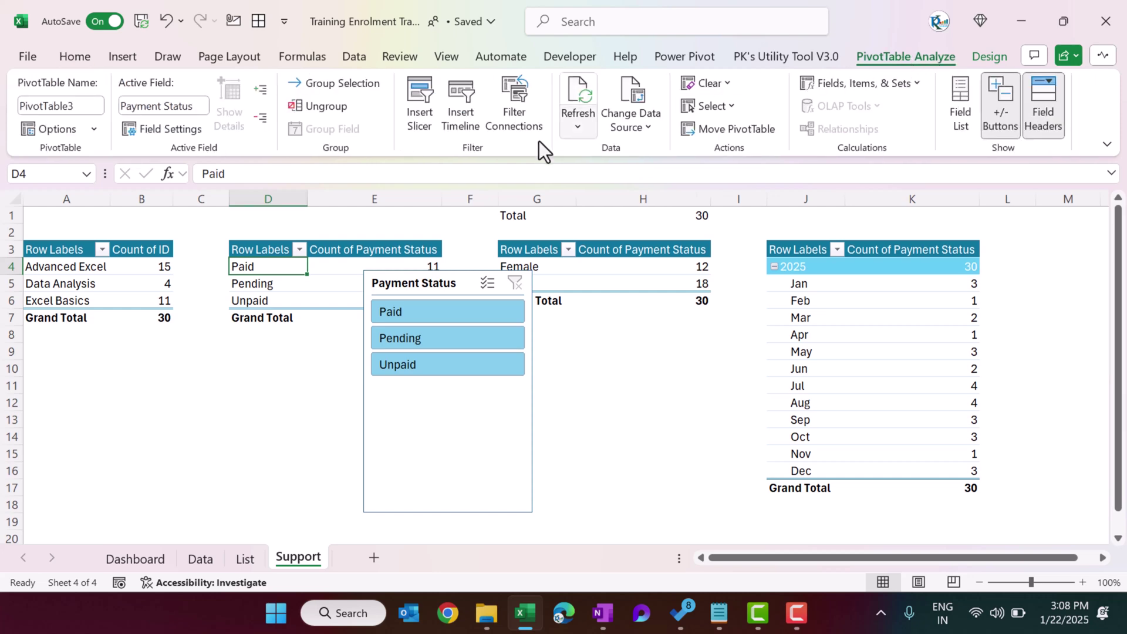
left_click(420, 104)
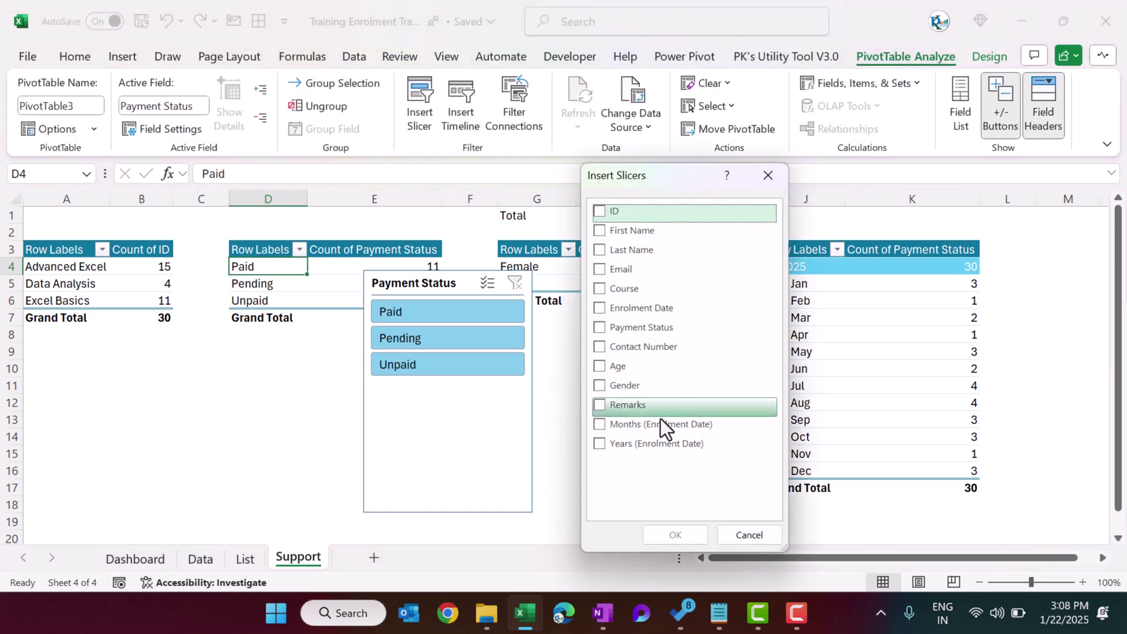
left_click(599, 385)
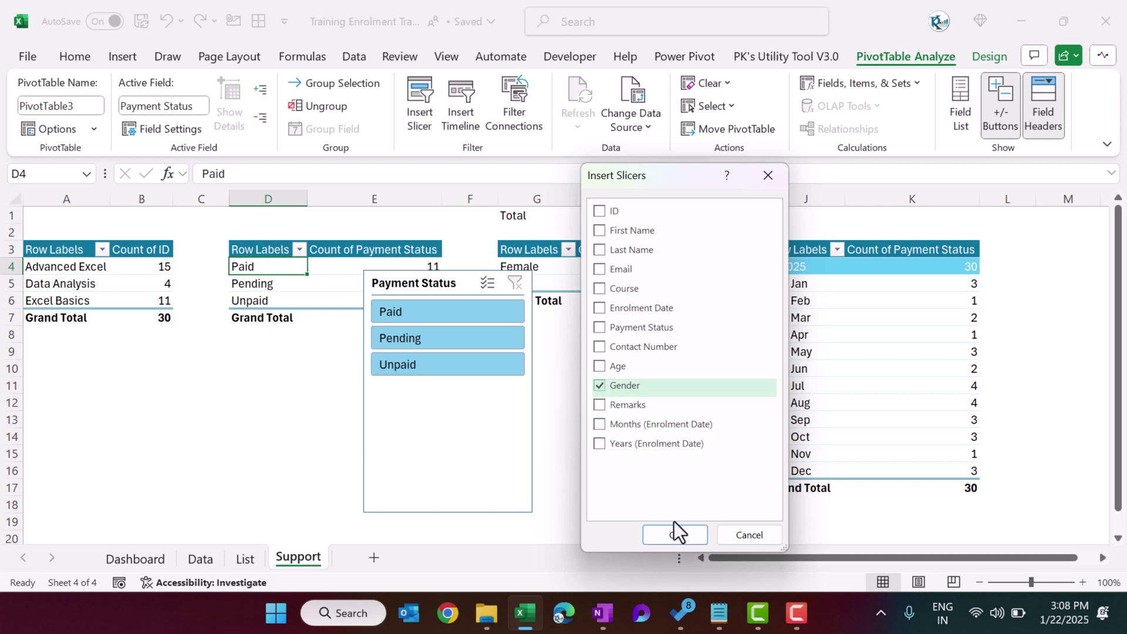
left_click(674, 534)
left_click_drag(543, 276, 624, 283)
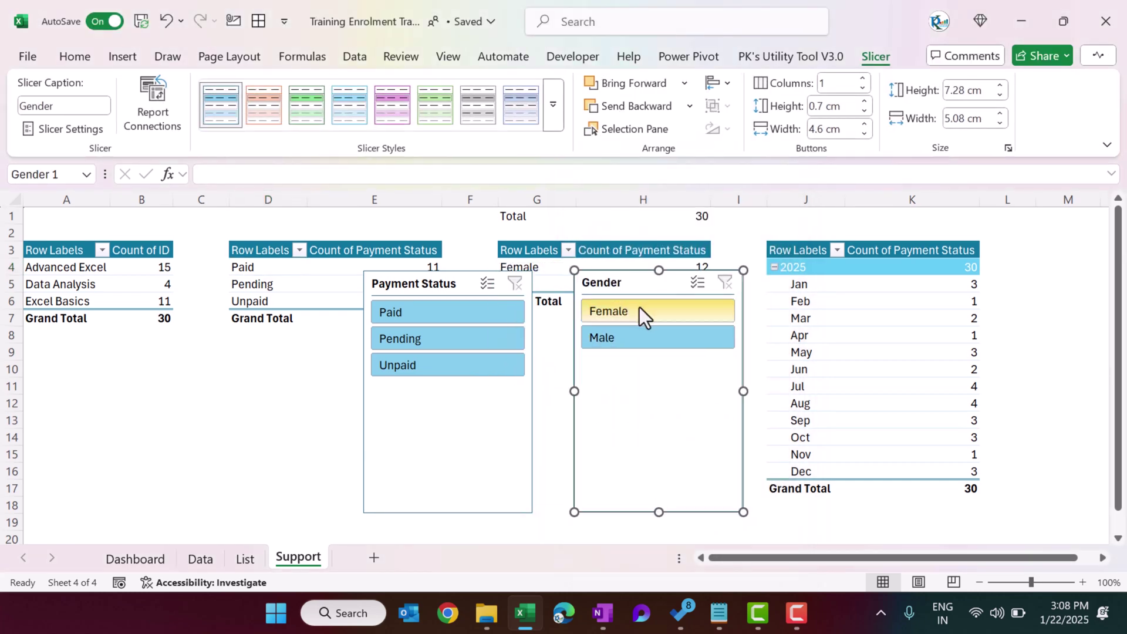
left_click(644, 313)
left_click(608, 336)
left_click(725, 283)
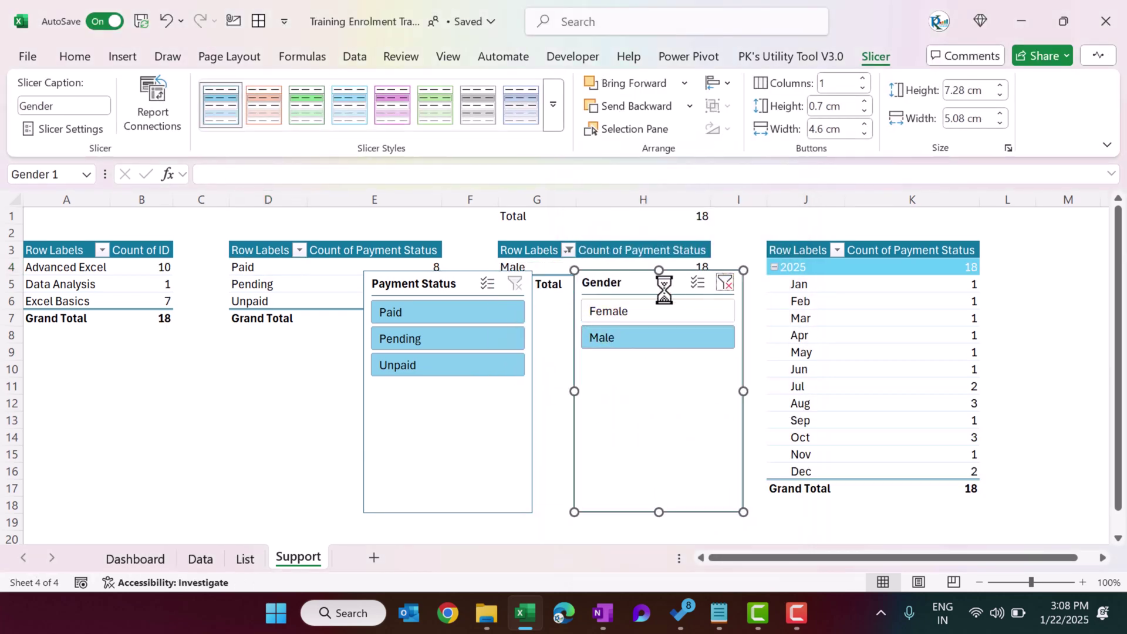
Step: Remove both slicers from the Support sheet and go to the Dashboard
left_click(423, 285)
left_click(622, 283, "ctrl")
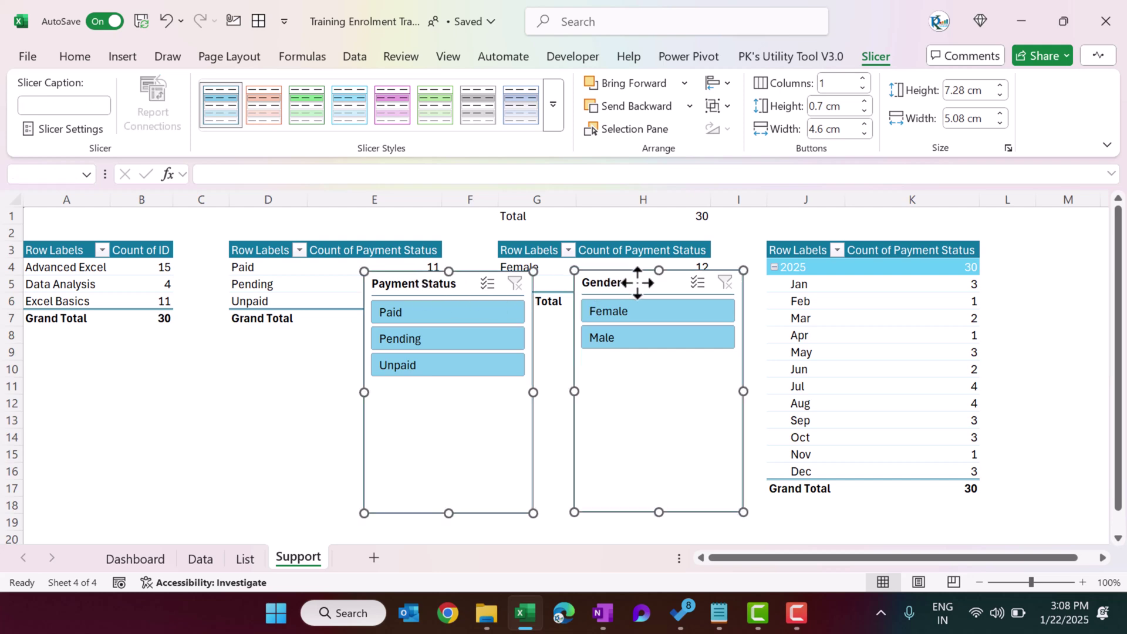
key("Delete")
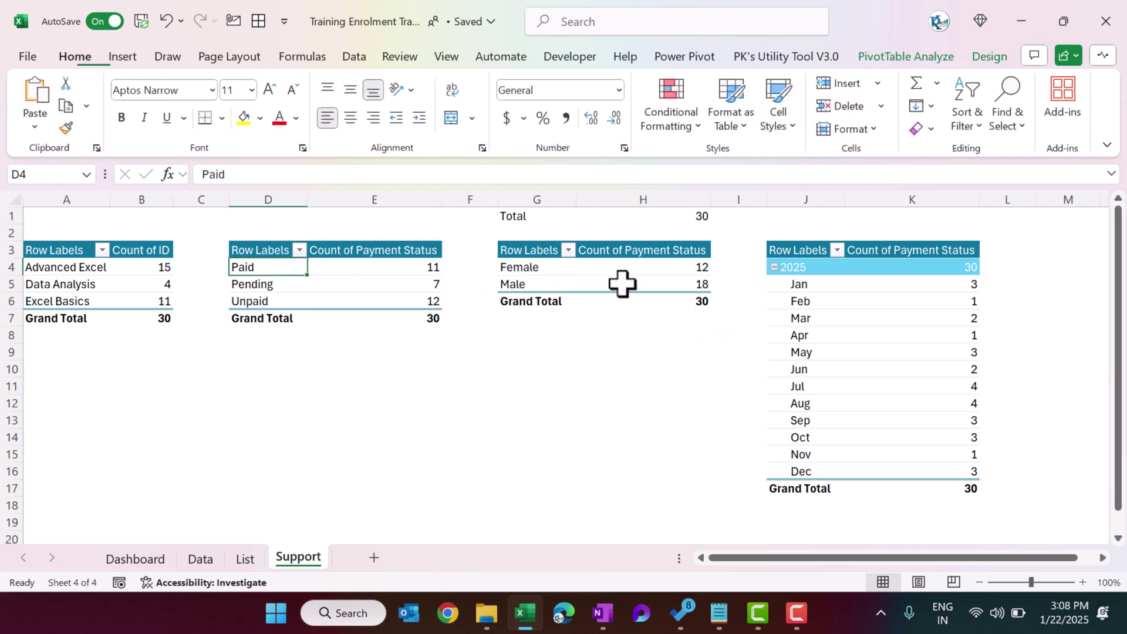
left_click(133, 559)
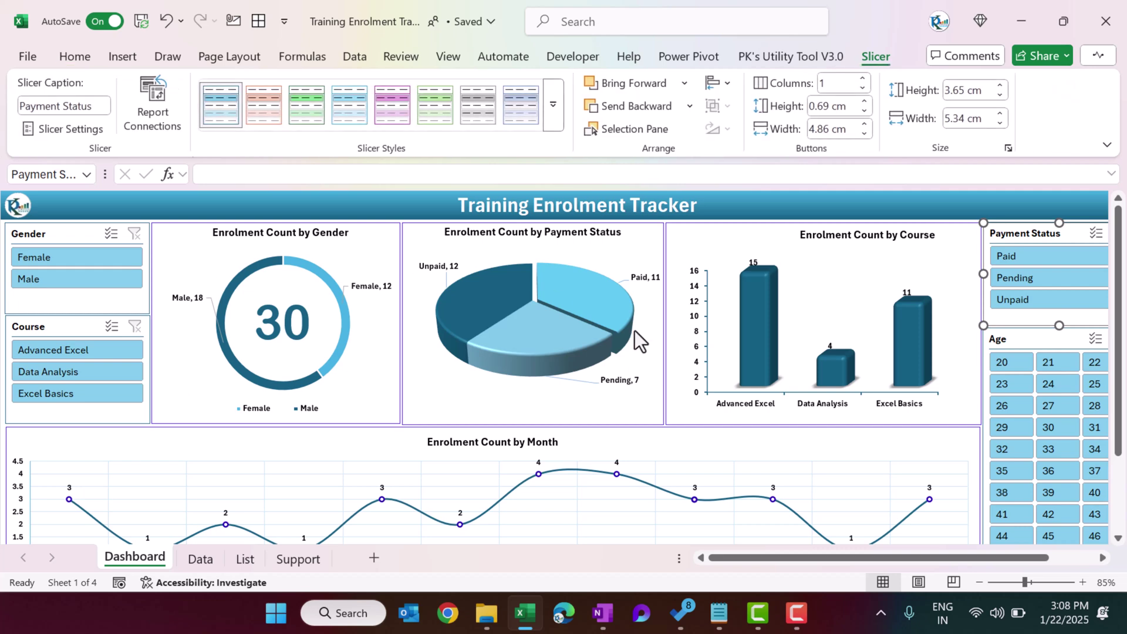
Step: Deselect the slicer, switch via Support to the Data sheet's records table, and show Developer tools
left_click(411, 210)
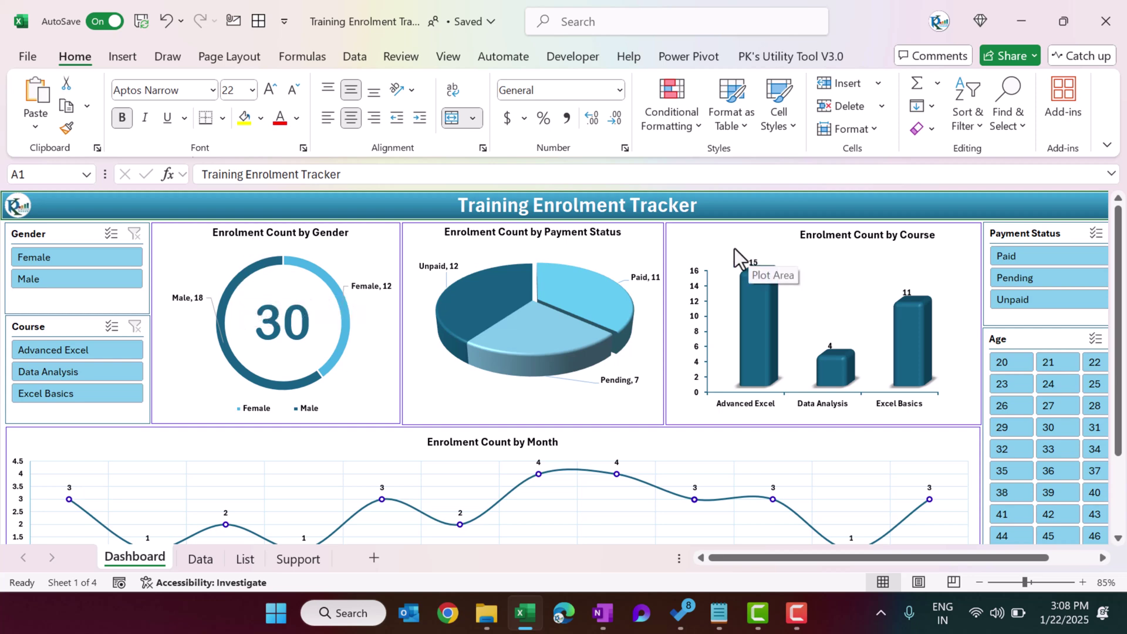
left_click(297, 559)
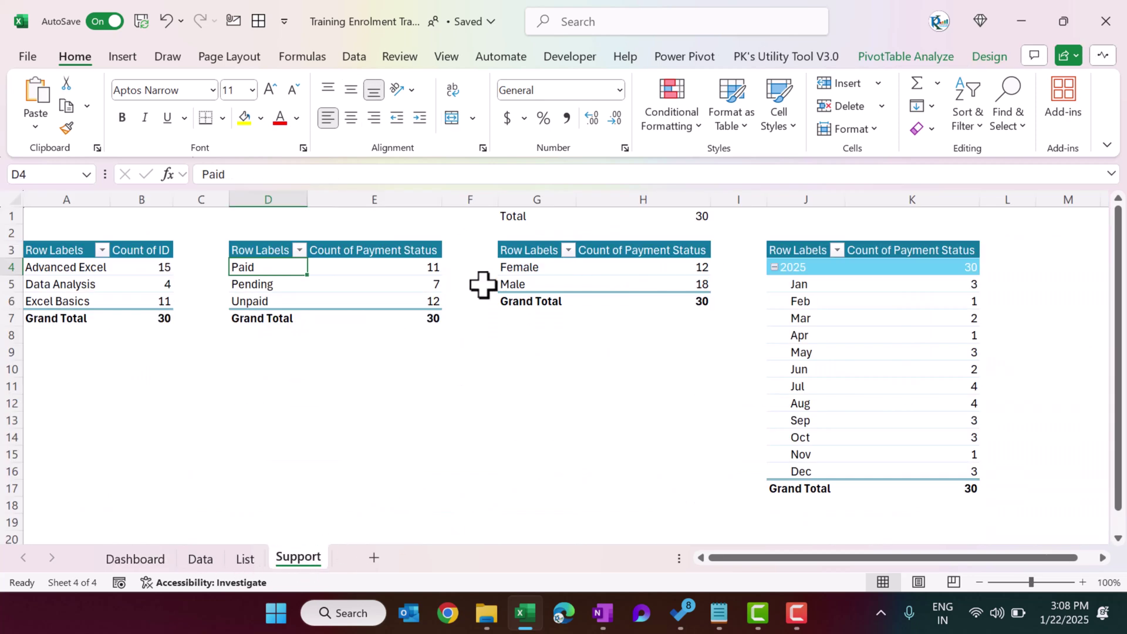
left_click(210, 560)
left_click(423, 354)
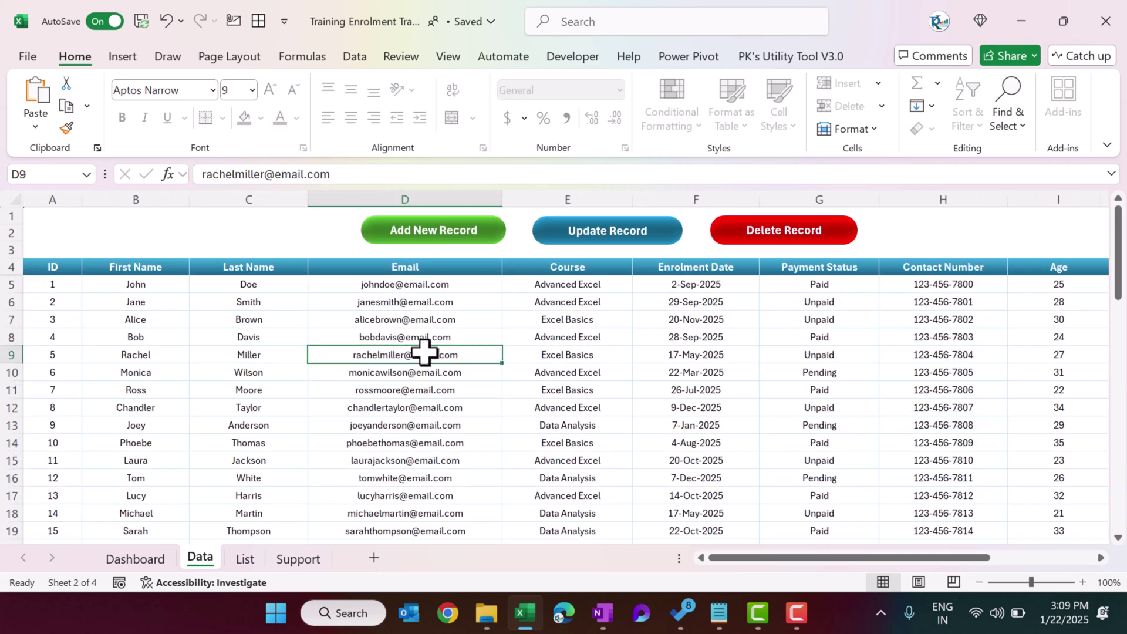
left_click(586, 59)
Step: In the VBA editor, view the frm_Training_Enrolment and Calendar form designs
left_click(14, 99)
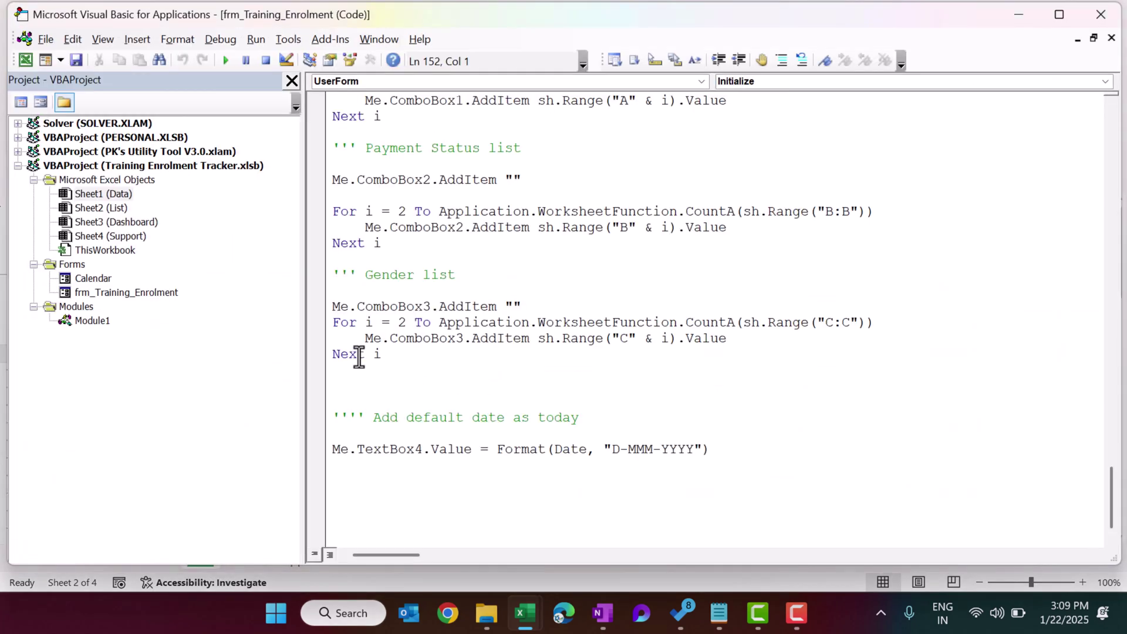
double_click(150, 294)
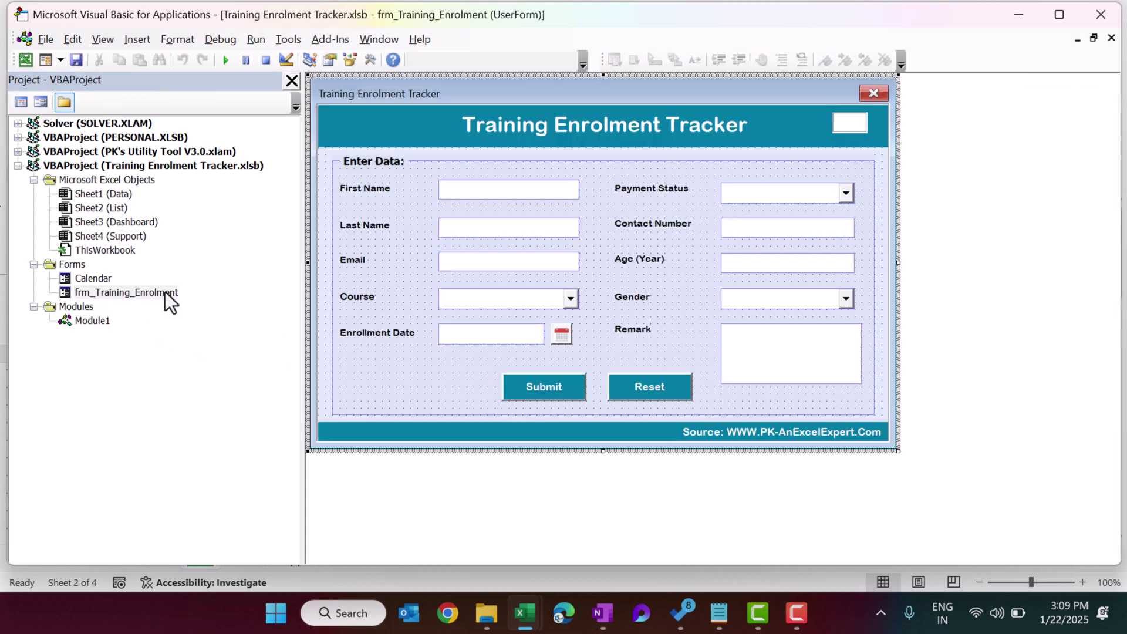
double_click(81, 278)
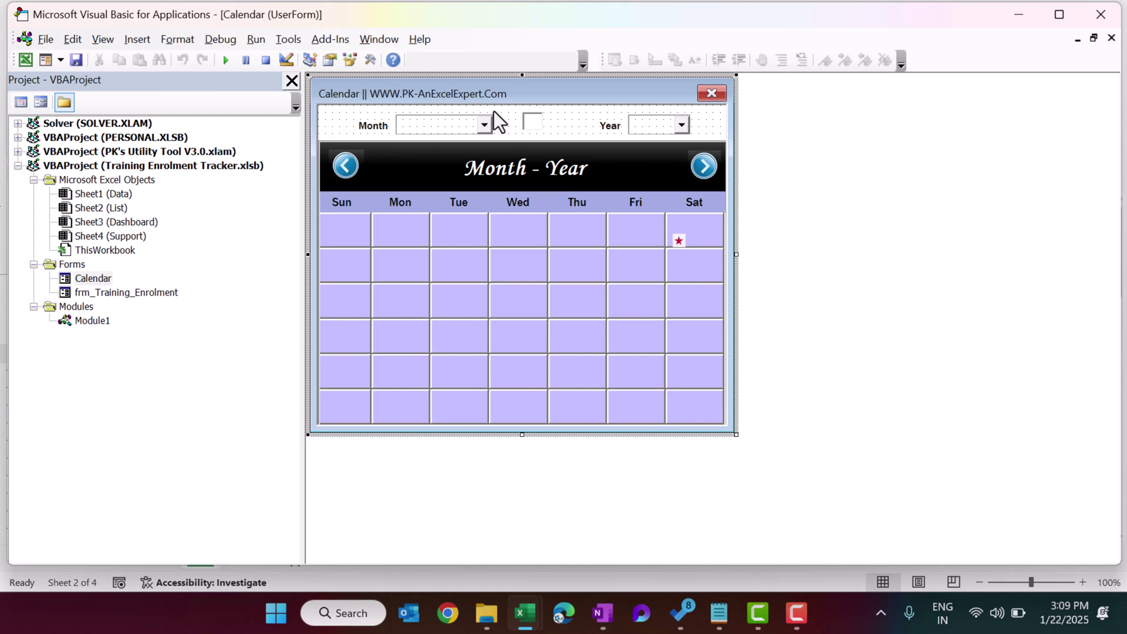
double_click(142, 294)
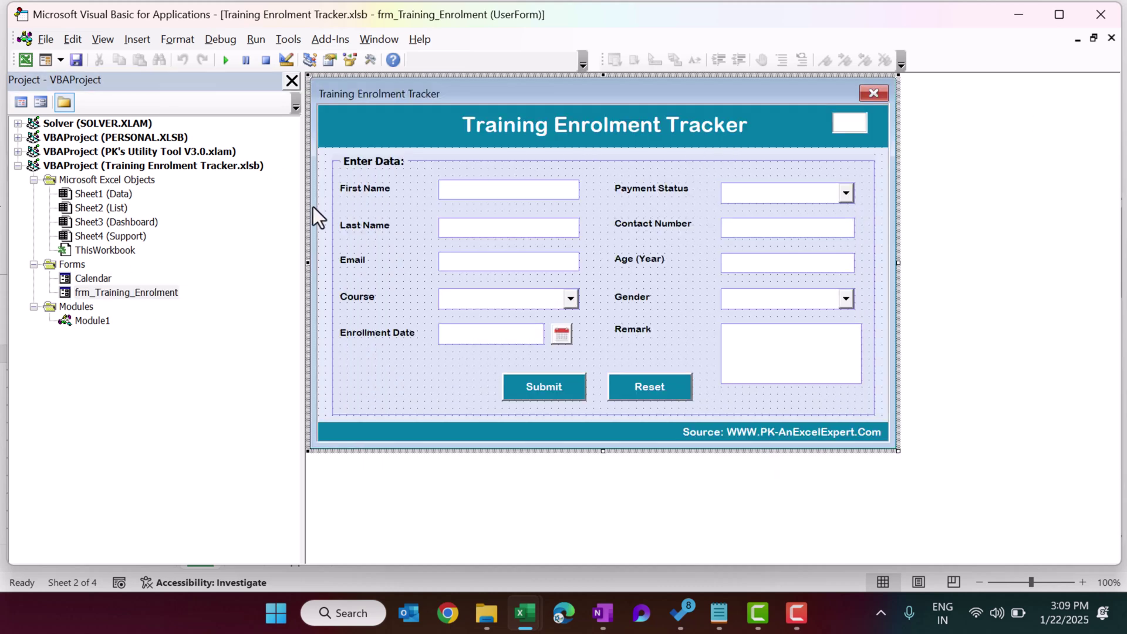
Step: Inspect the First Name, Last Name, Email, Course and Submit controls, then view the form's code
left_click(499, 189)
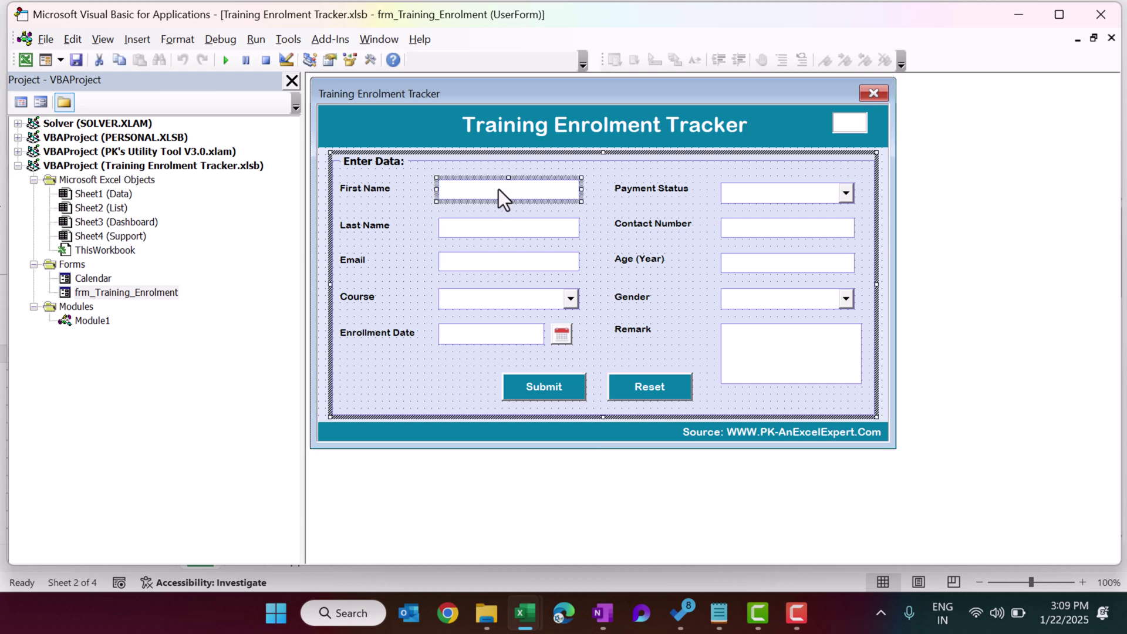
left_click(483, 233)
left_click(470, 265)
left_click(486, 303)
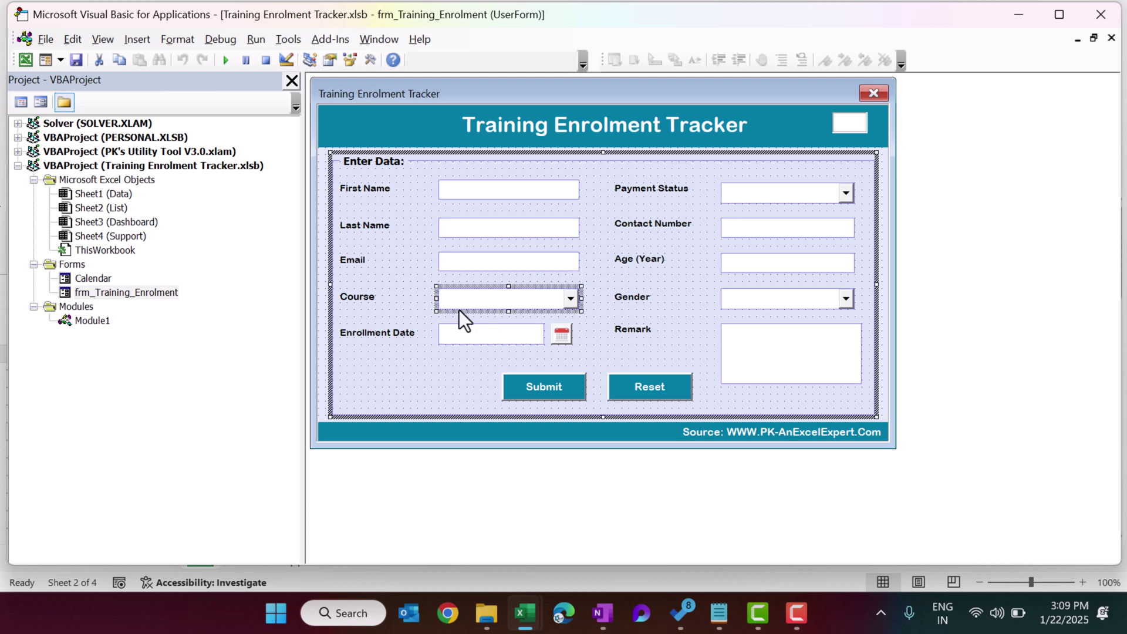
left_click(370, 61)
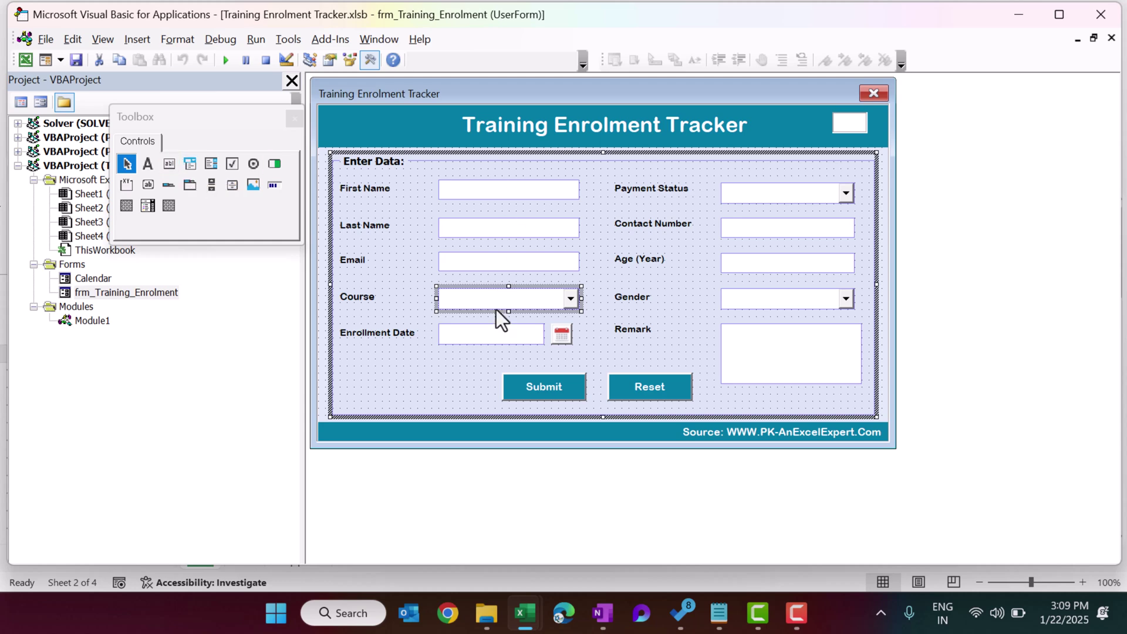
left_click(563, 392)
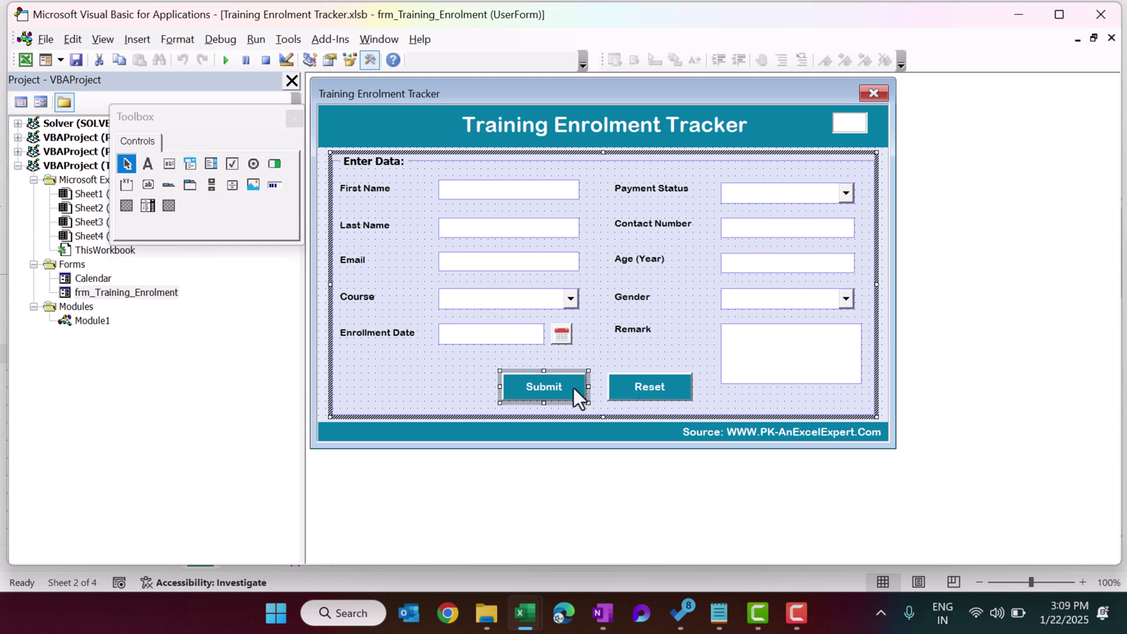
left_click(295, 119)
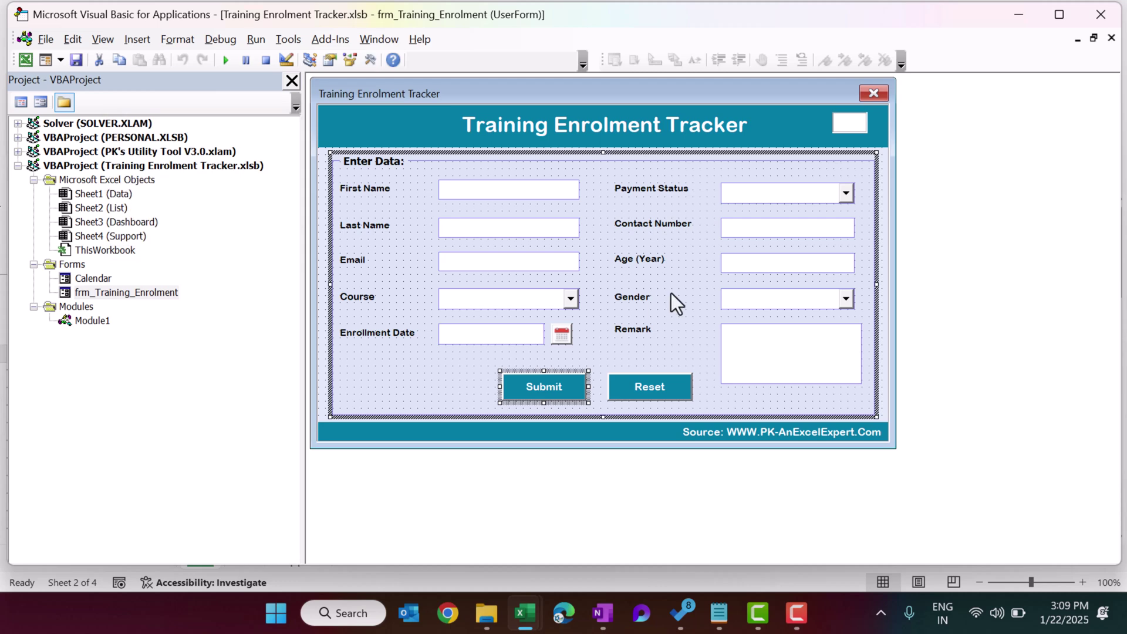
left_click(883, 228)
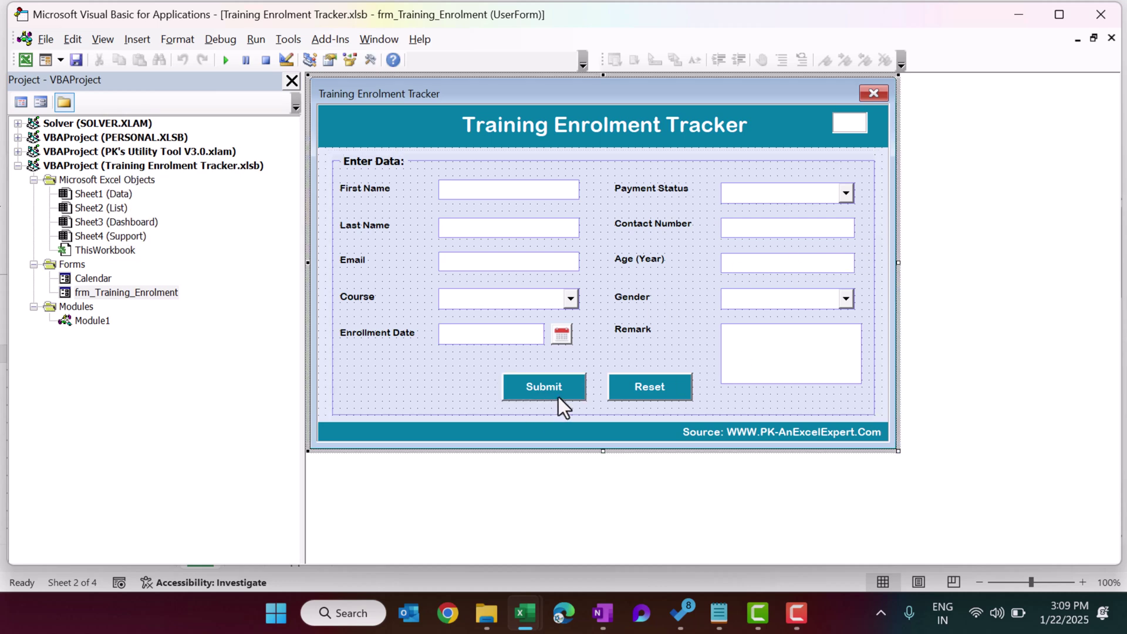
key("F7")
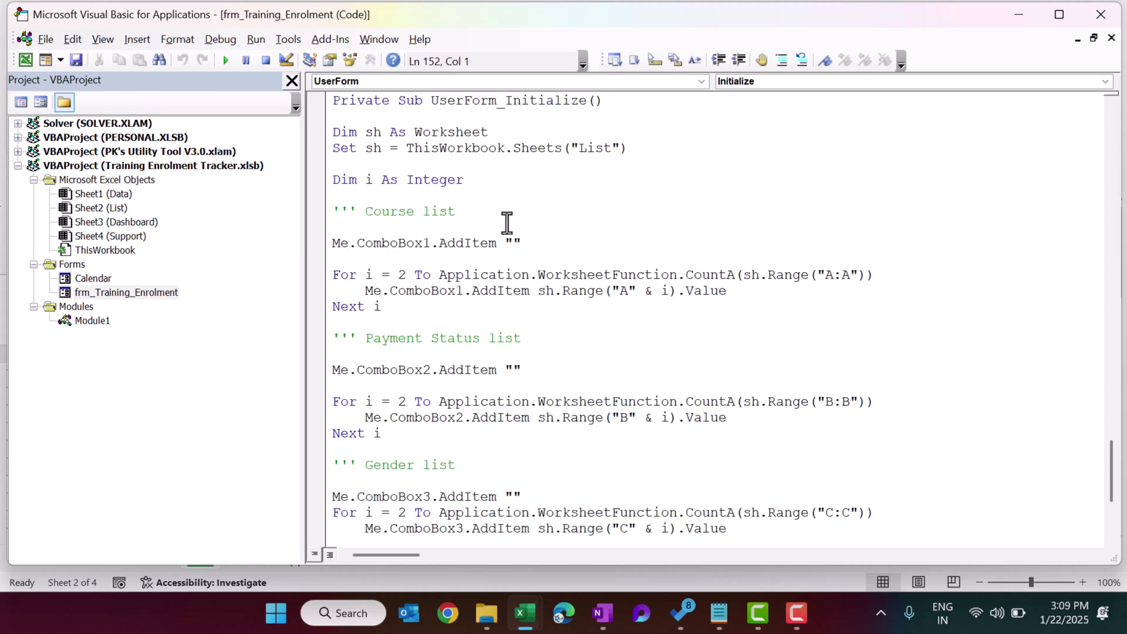
Step: Compare UserForm_Initialize with the List sheet's course, payment status and gender columns A–C
left_click_drag(448, 101, 578, 101)
left_click(538, 198)
key("alt+Tab")
left_click(242, 557)
left_click_drag(93, 217, 89, 288)
left_click_drag(221, 221, 231, 272)
left_click_drag(362, 226, 589, 247)
left_click(37, 109)
Step: Review the course and payment status loops that count columns A and B
left_click(380, 235)
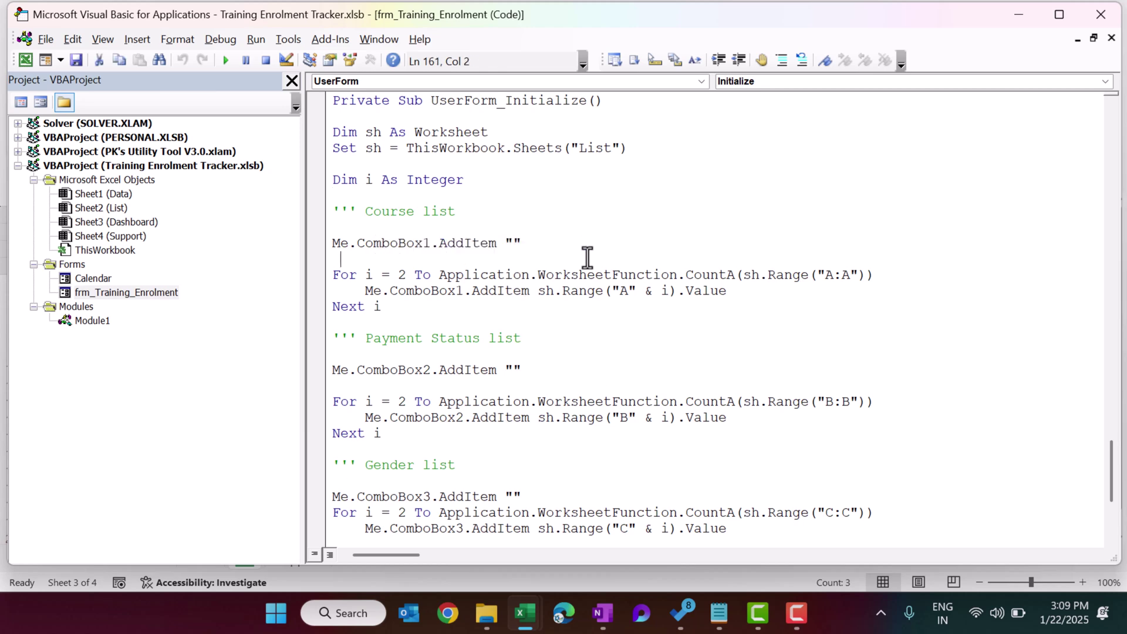
left_click_drag(377, 213, 474, 228)
left_click_drag(390, 243, 629, 283)
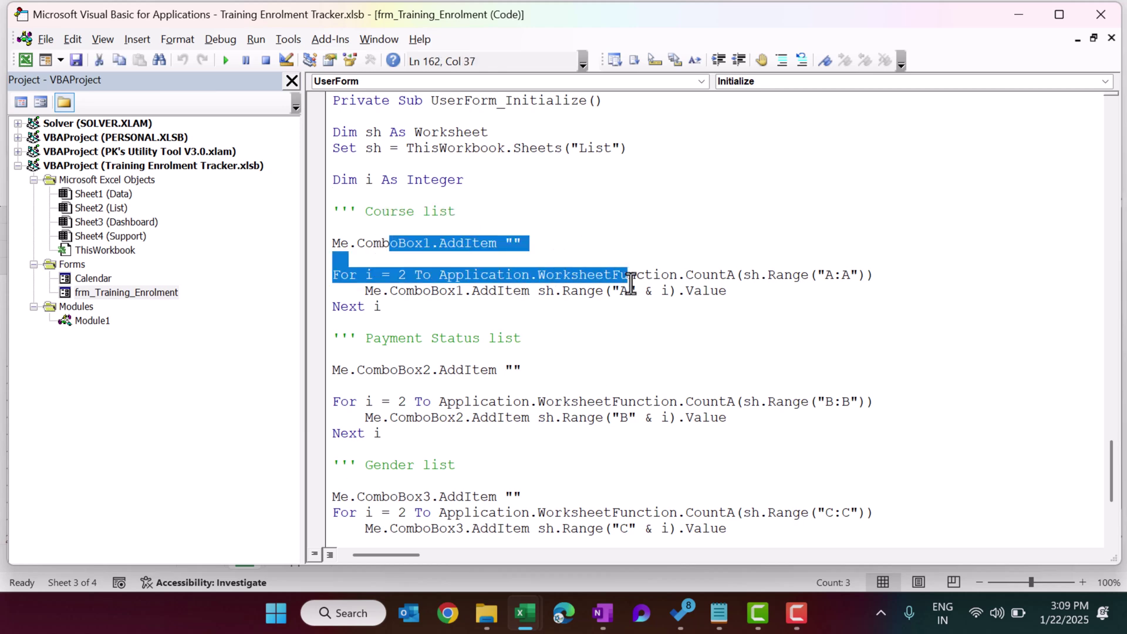
left_click_drag(414, 339, 565, 342)
left_click_drag(389, 243, 527, 247)
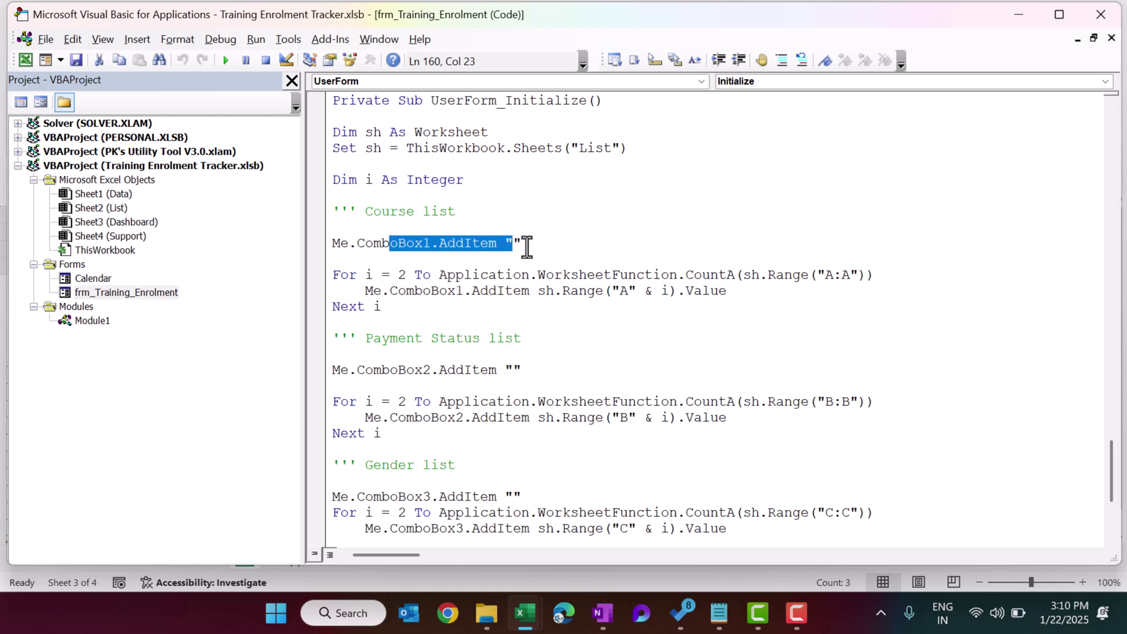
left_click_drag(782, 273, 856, 276)
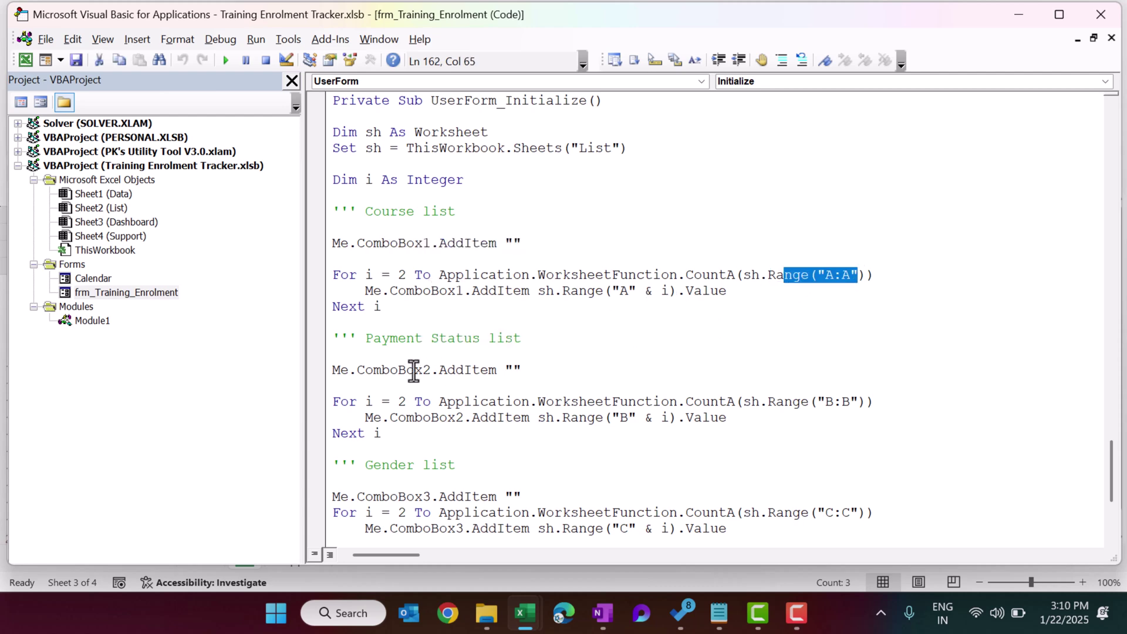
left_click_drag(392, 370, 481, 371)
left_click_drag(768, 402, 878, 406)
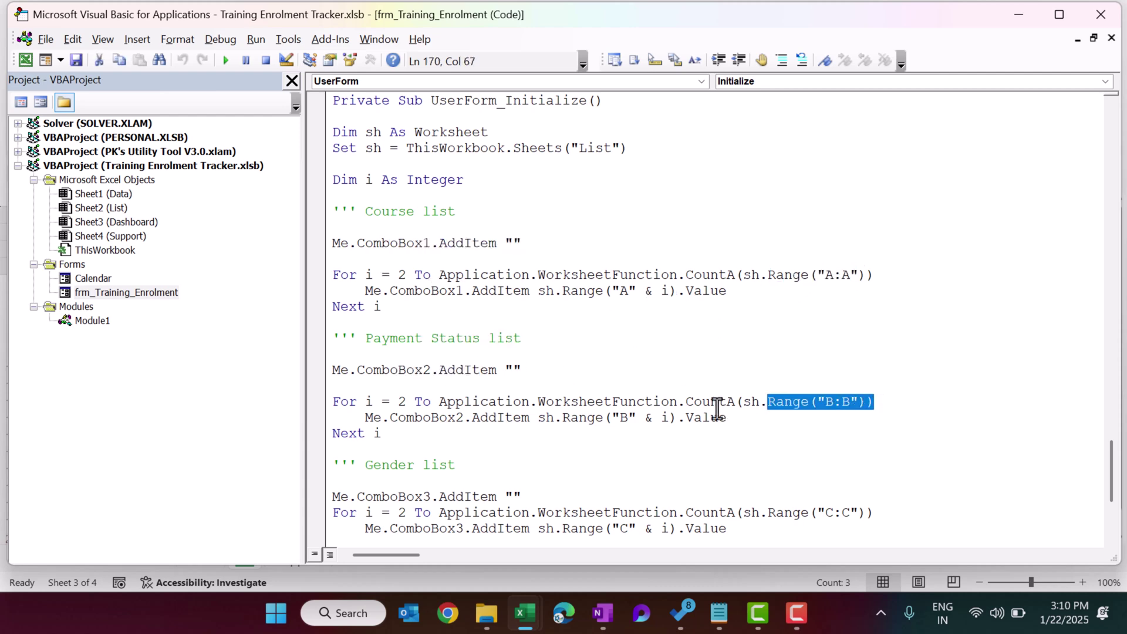
Step: Review the remaining list code and the line defaulting TextBox4 to today's Date
scroll(721, 409, "down", 2)
left_click_drag(398, 370, 456, 372)
left_click_drag(751, 418, 875, 418)
scroll(846, 425, "down", 3)
left_click_drag(447, 417, 728, 417)
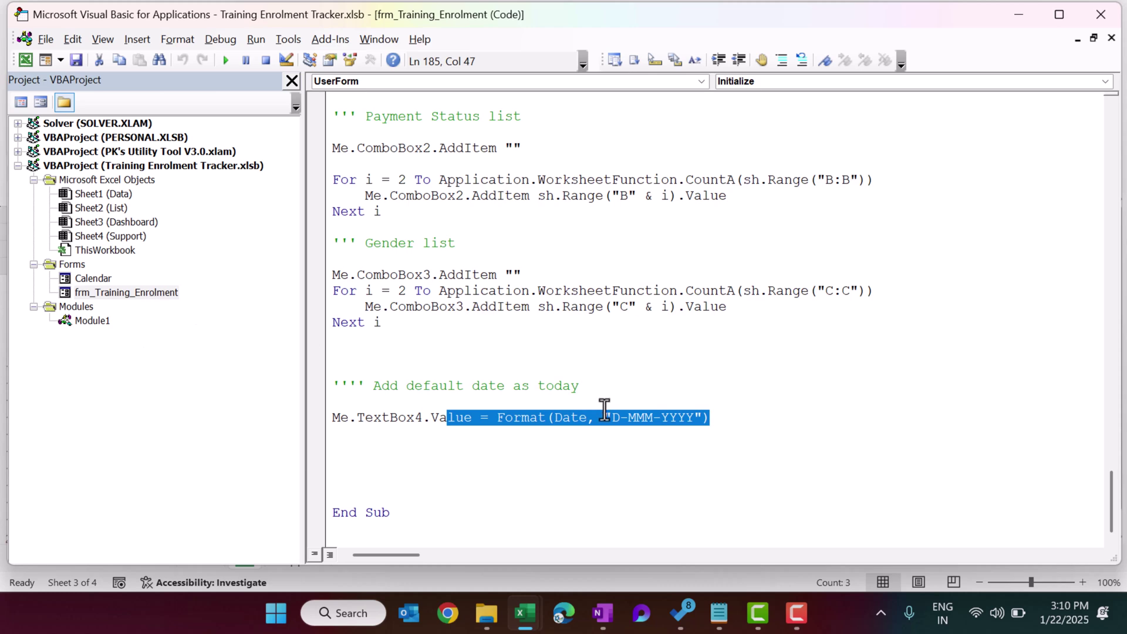
left_click(569, 421)
double_click(568, 417)
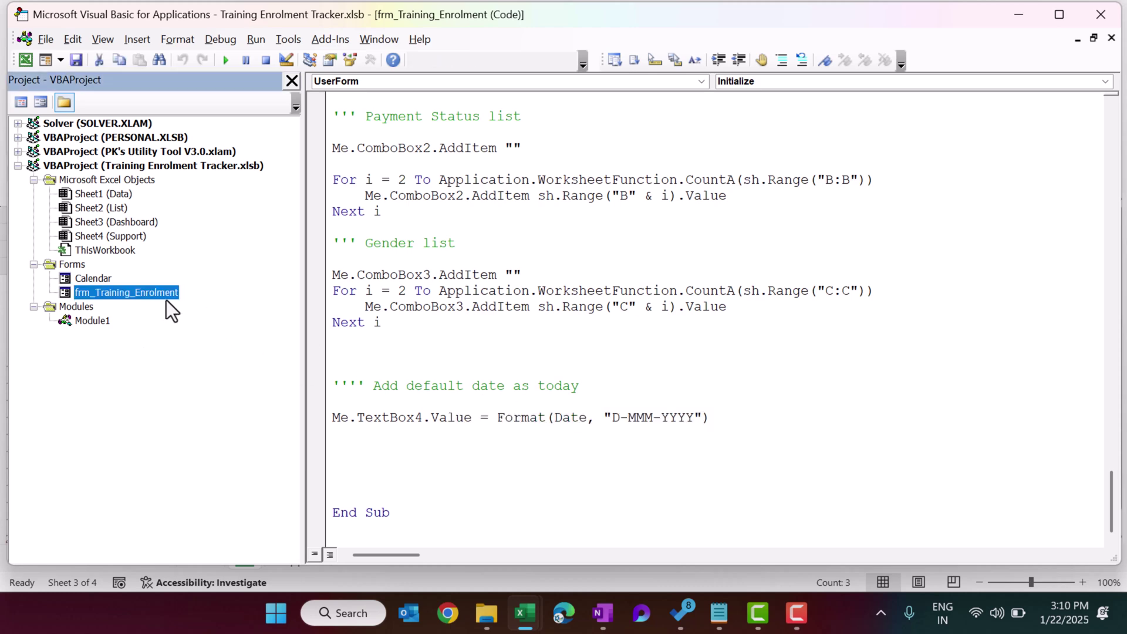
Step: Reopen the enrolment form's design and select the Enrollment Date box and form
double_click(167, 297)
left_click(471, 340)
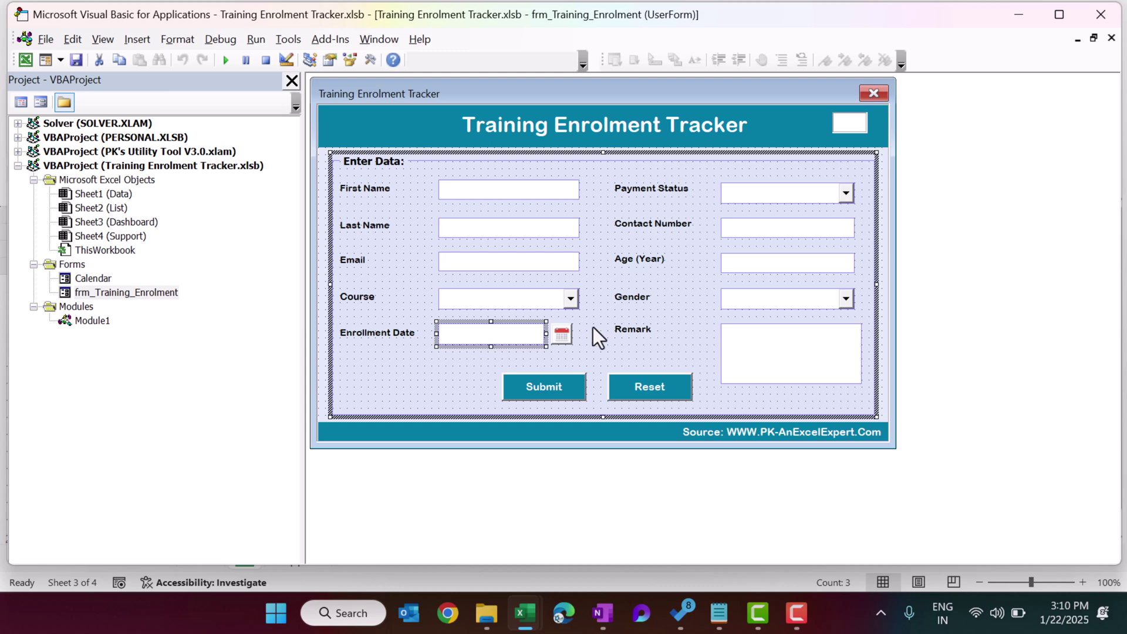
left_click(882, 236)
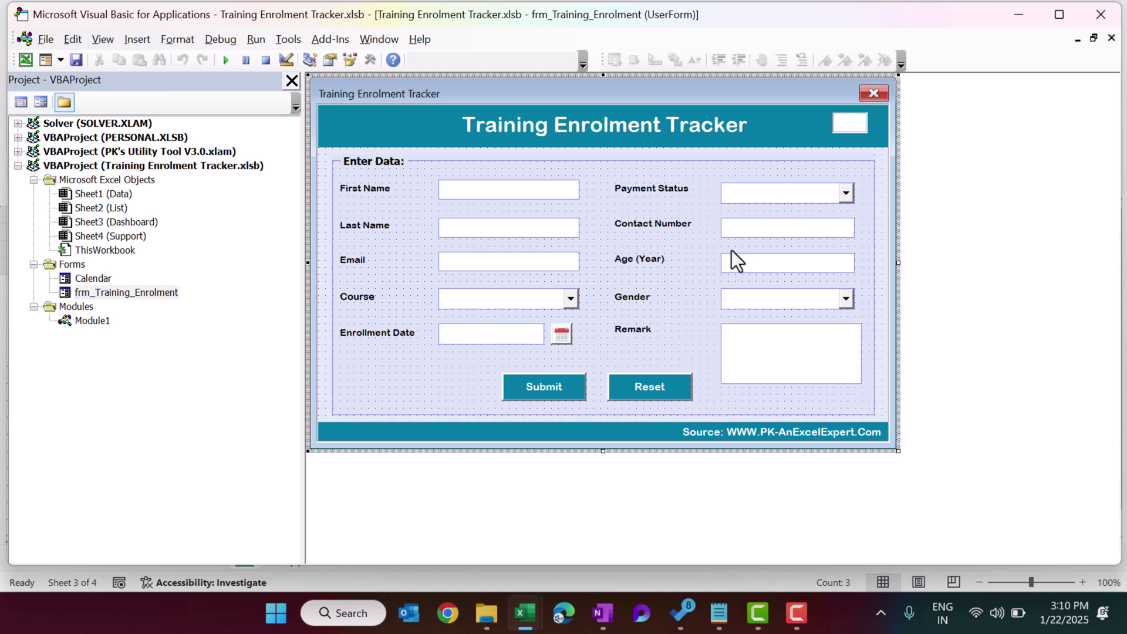
Step: Open the Submit button's click code and review its three validation checks
double_click(562, 394)
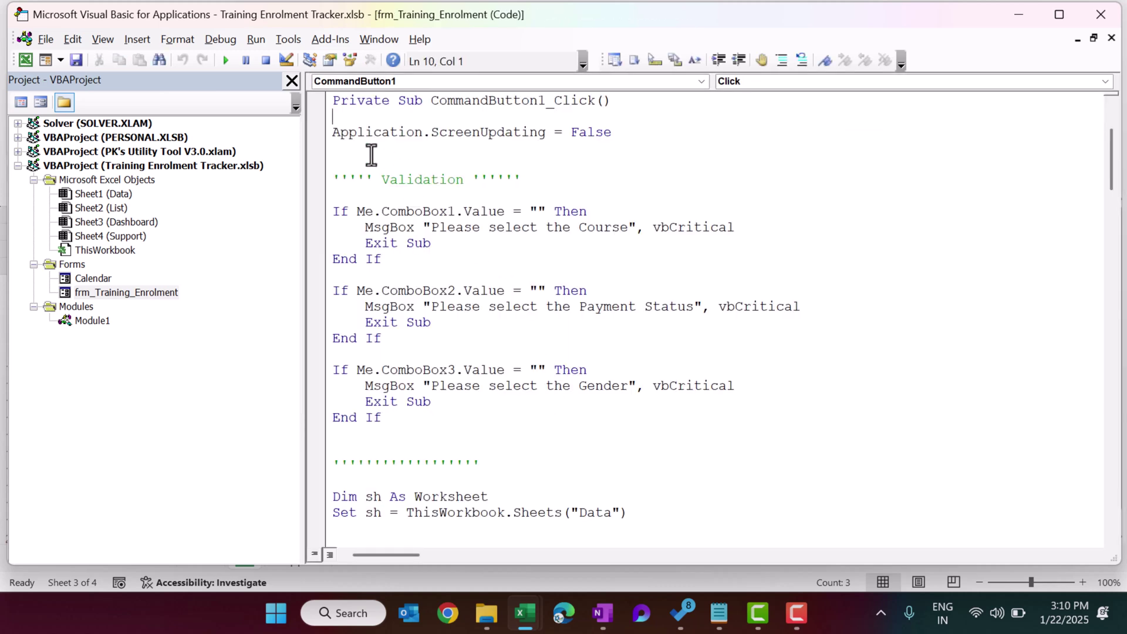
left_click_drag(335, 134, 629, 133)
scroll(471, 202, "down", 1)
left_click_drag(353, 173, 415, 384)
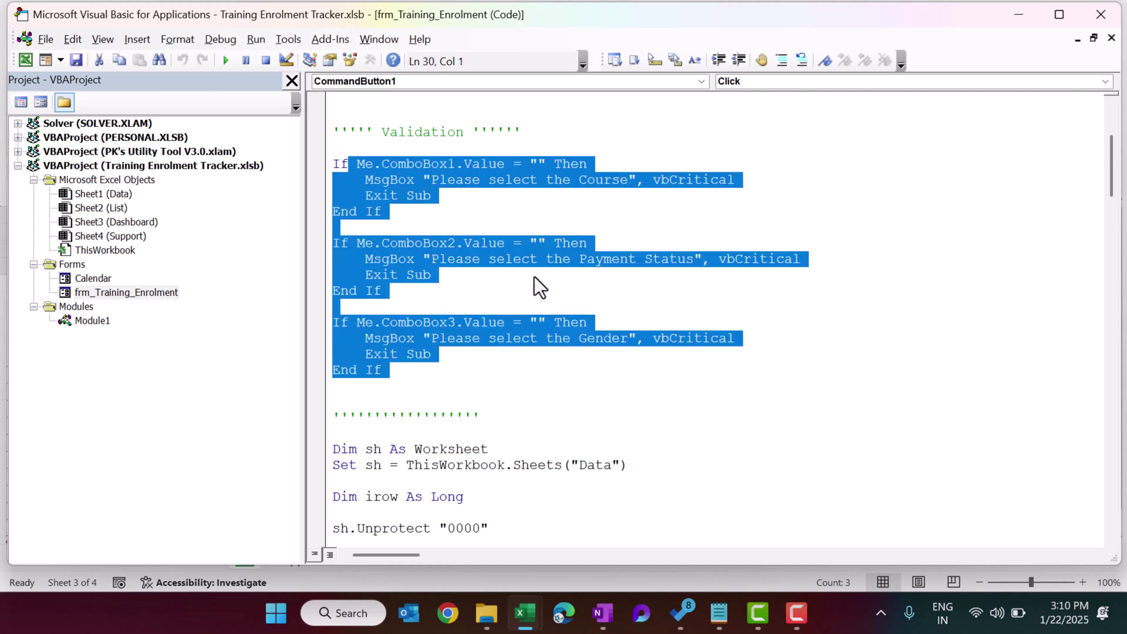
left_click(580, 287)
scroll(691, 348, "down", 5)
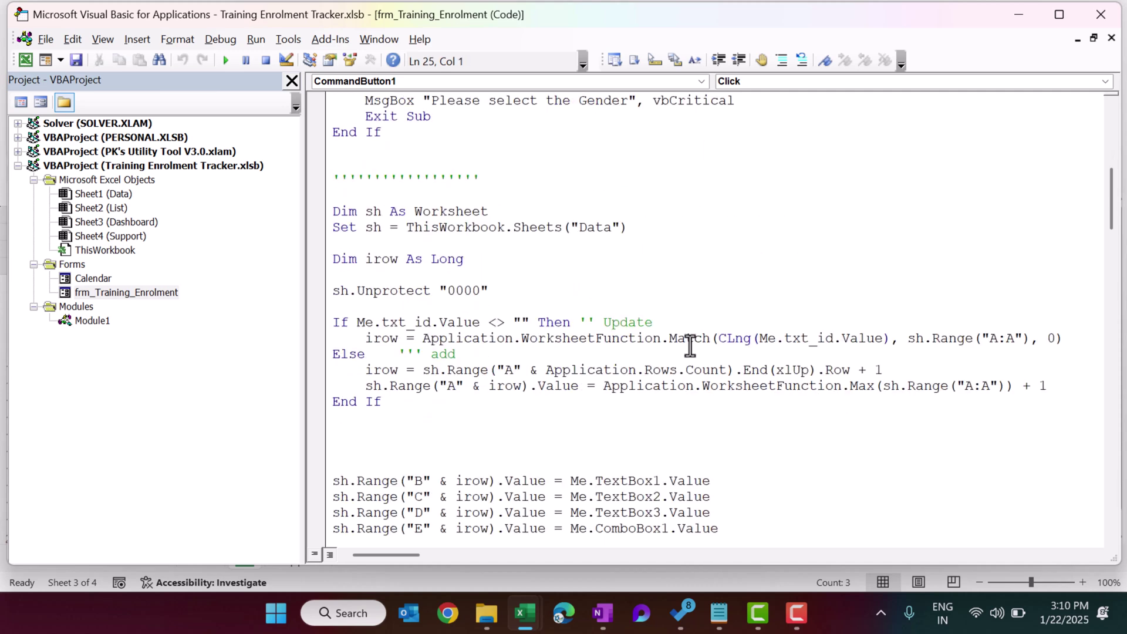
scroll(626, 255, "down", 2)
Step: Delete the extra blank lines after End If and select the sh.Unprotect line
left_click(481, 323)
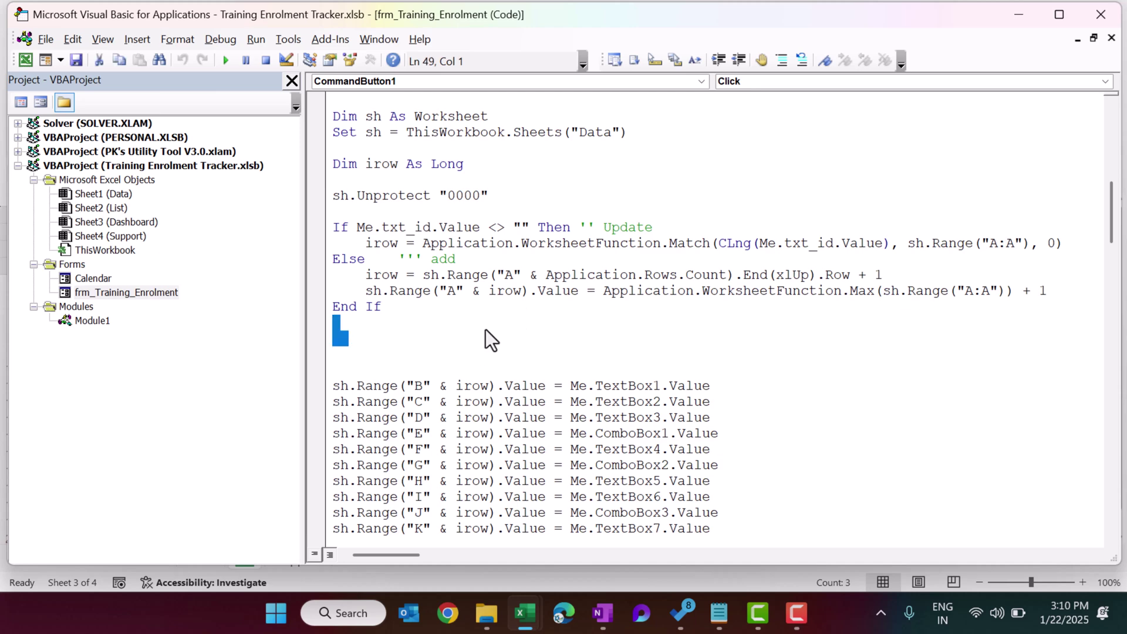
key("Delete")
key("Delete")
left_click_drag(334, 195, 488, 196)
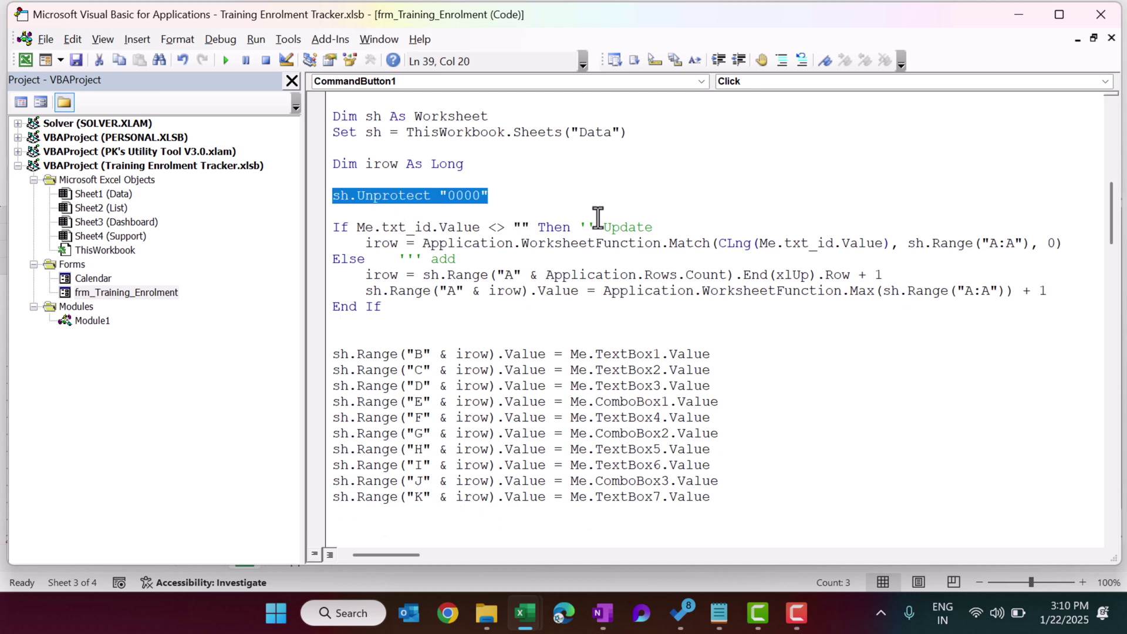
Step: Back in Excel on the Data sheet, try editing the last record's email cell
key("alt+F11")
left_click(308, 343)
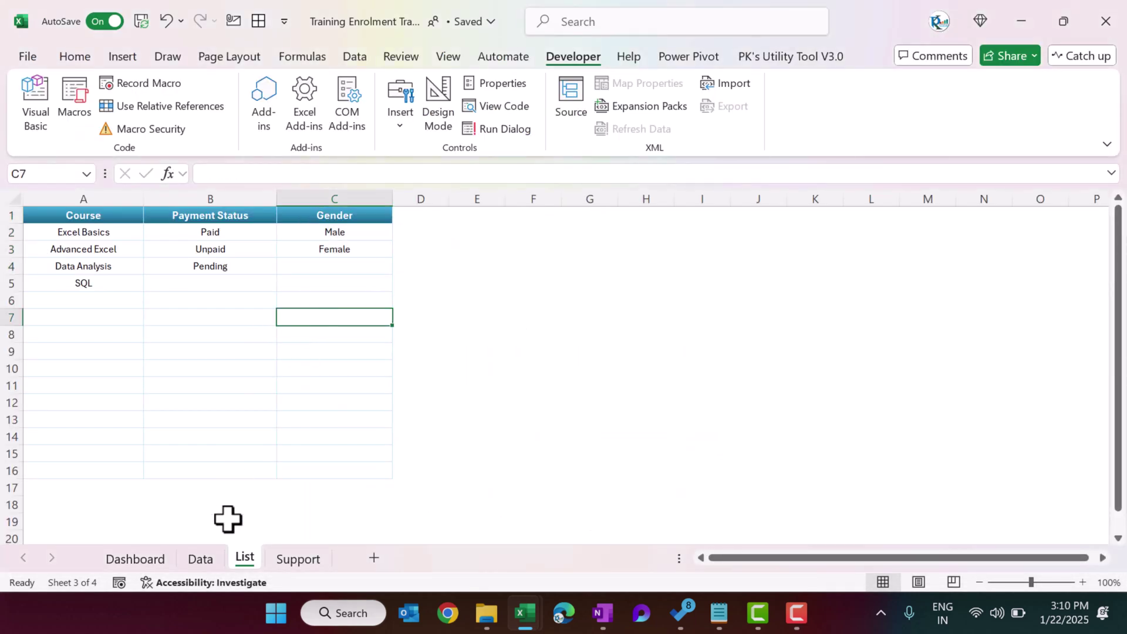
left_click(203, 558)
left_click(448, 303)
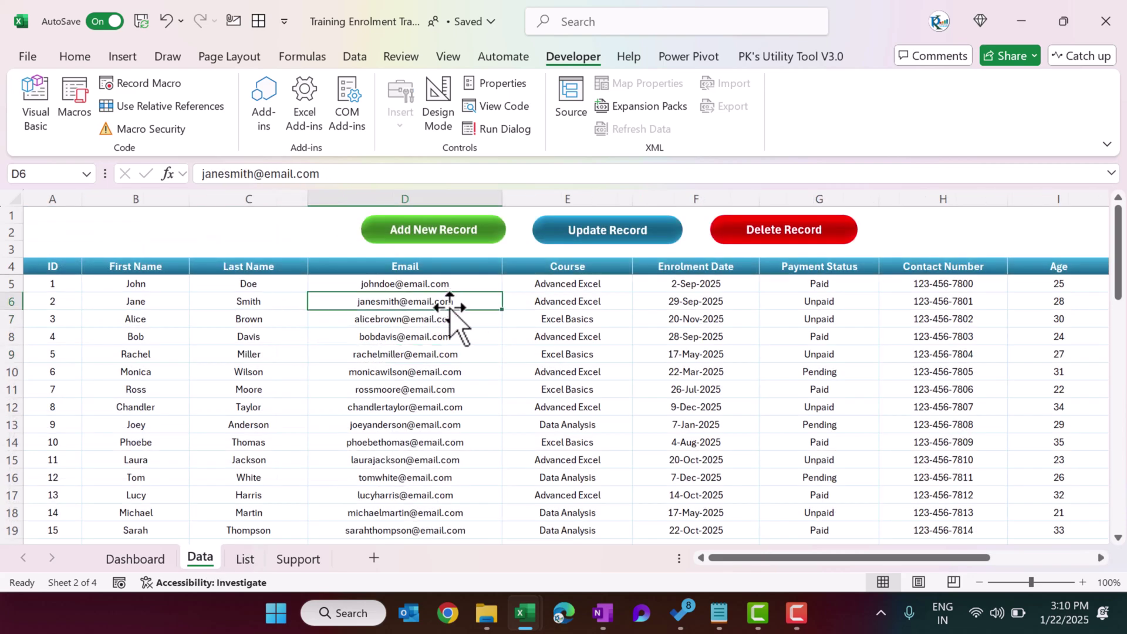
left_click(402, 57)
left_click(411, 373)
double_click(411, 379)
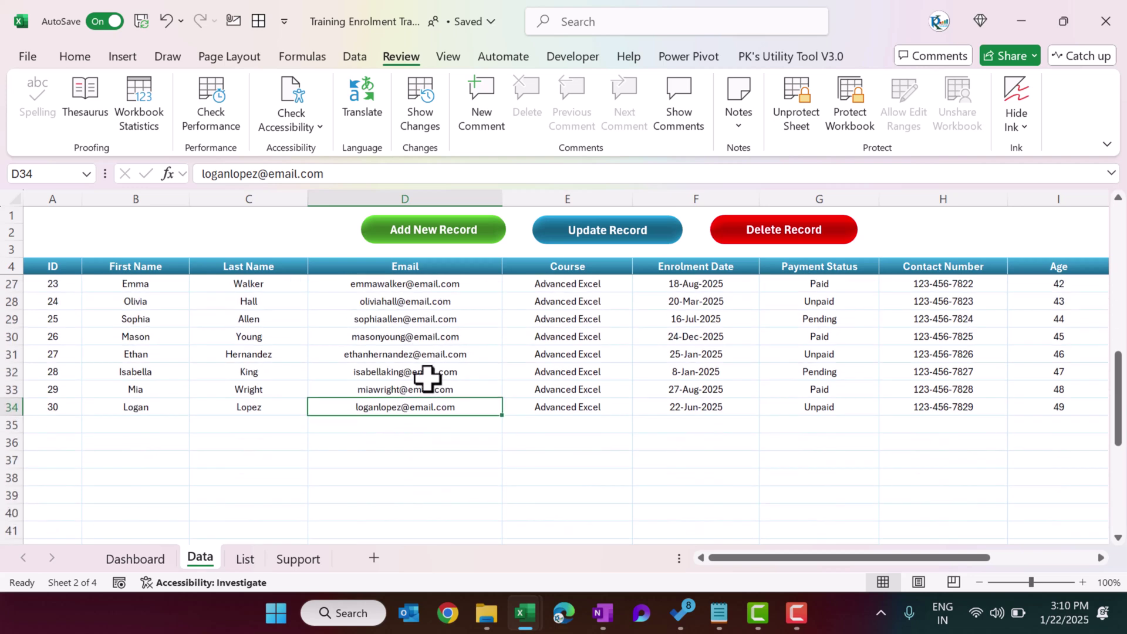
Step: Dismiss the protected-sheet warning and unprotect the Data sheet with the sheet password
double_click(447, 408)
left_click(708, 216)
left_click(775, 109)
type("00")
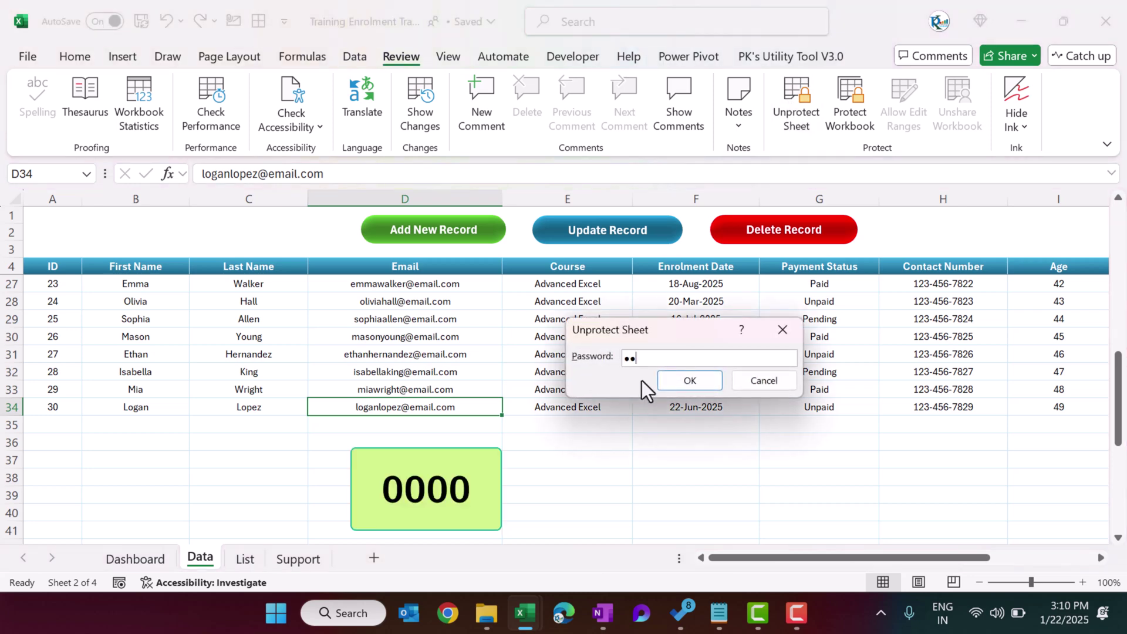
type("00")
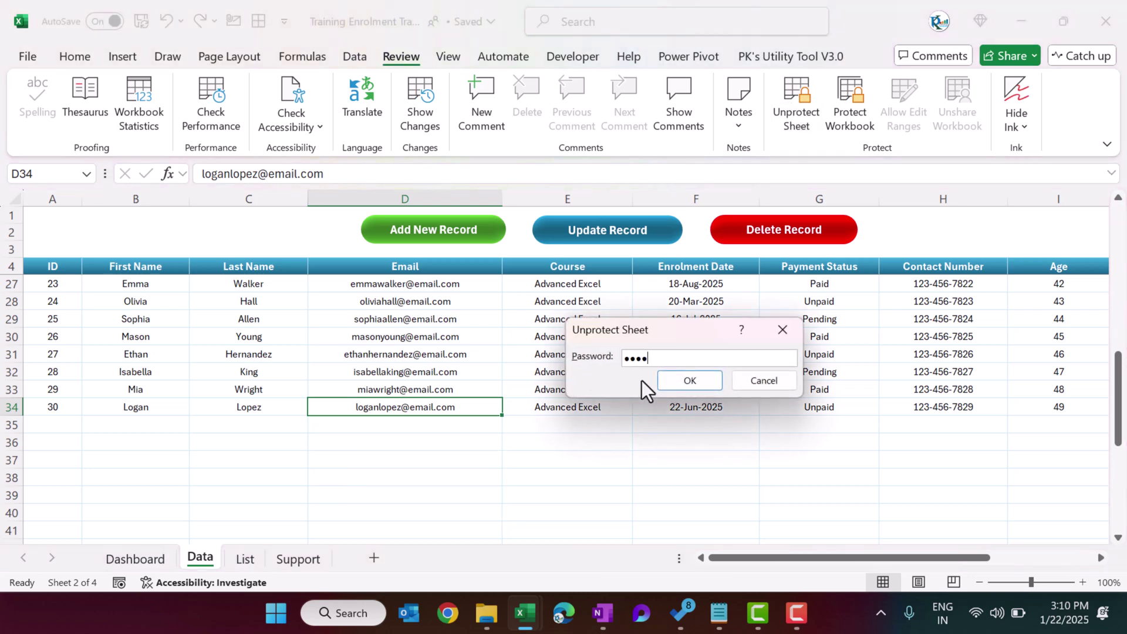
key("Return")
Step: Check the Last Name column and record 30's first and last name cells
left_click(281, 427)
left_click(236, 269)
left_click(206, 355)
left_click(129, 408)
left_click(297, 409)
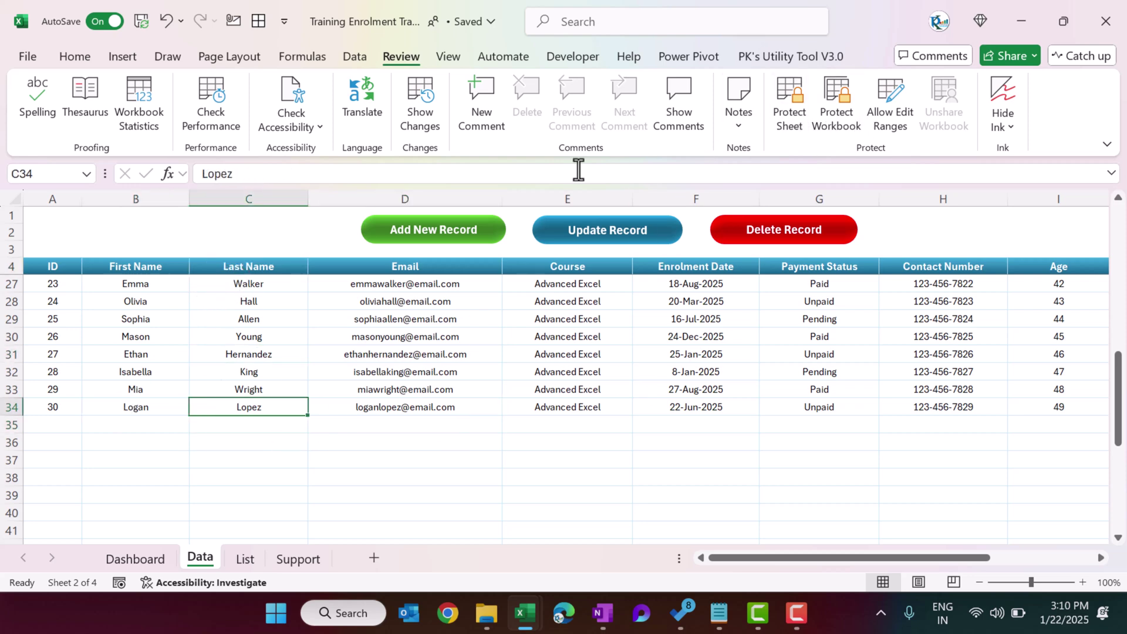
left_click(577, 58)
left_click(44, 94)
left_click_drag(333, 194, 489, 194)
scroll(606, 242, "up", 1)
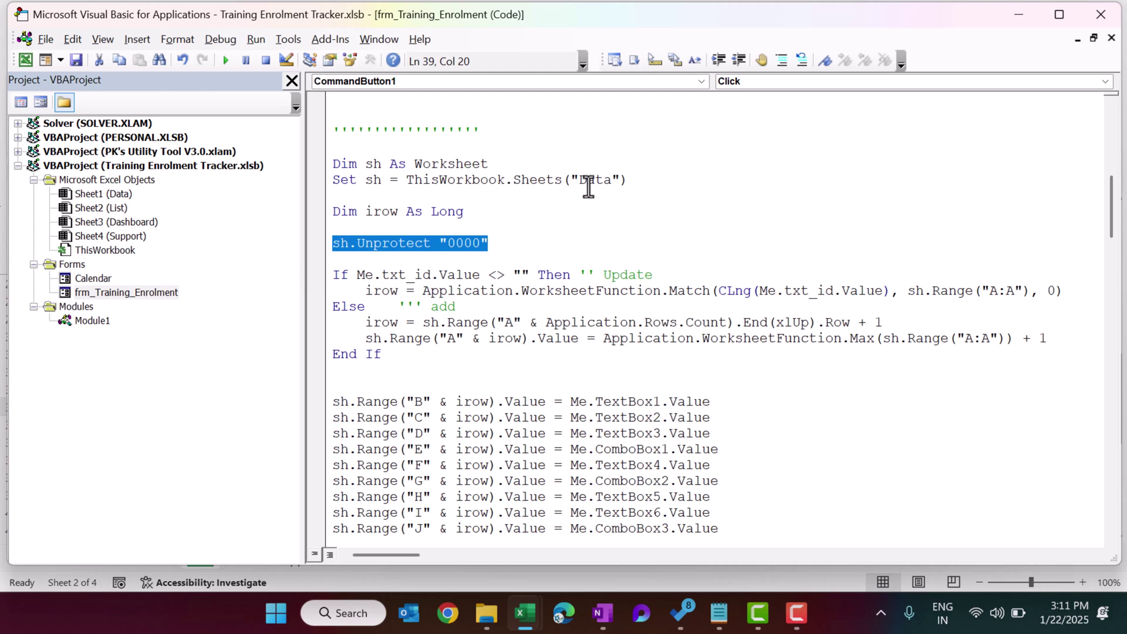
left_click_drag(585, 180, 636, 180)
scroll(611, 258, "down", 2)
left_click_drag(374, 179, 586, 180)
double_click(153, 297)
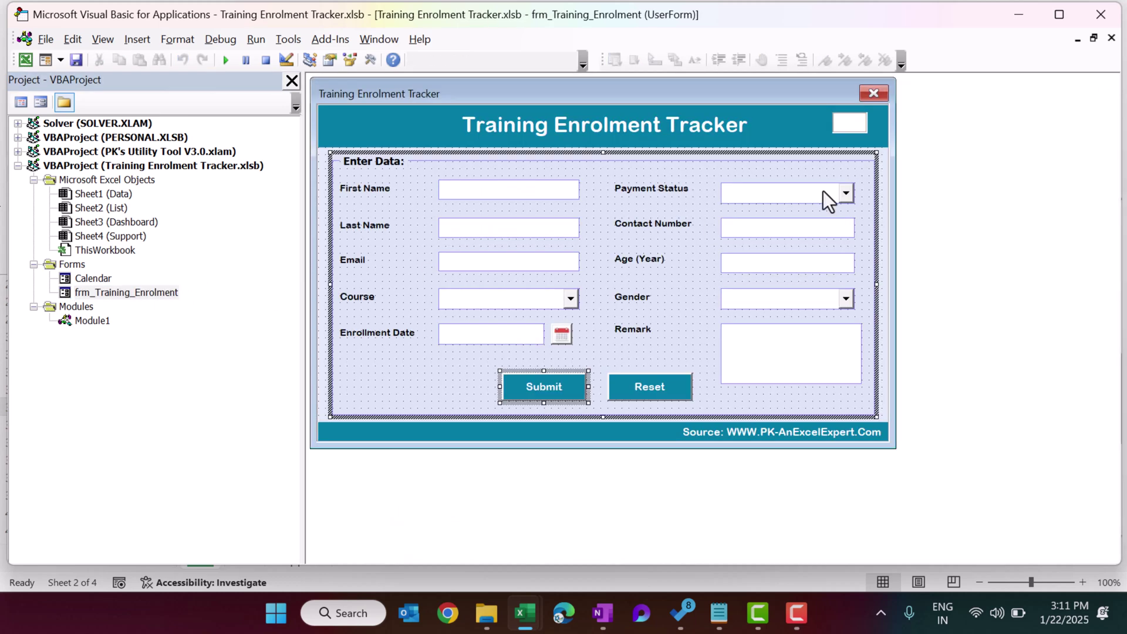
right_click(857, 126)
left_click(783, 216)
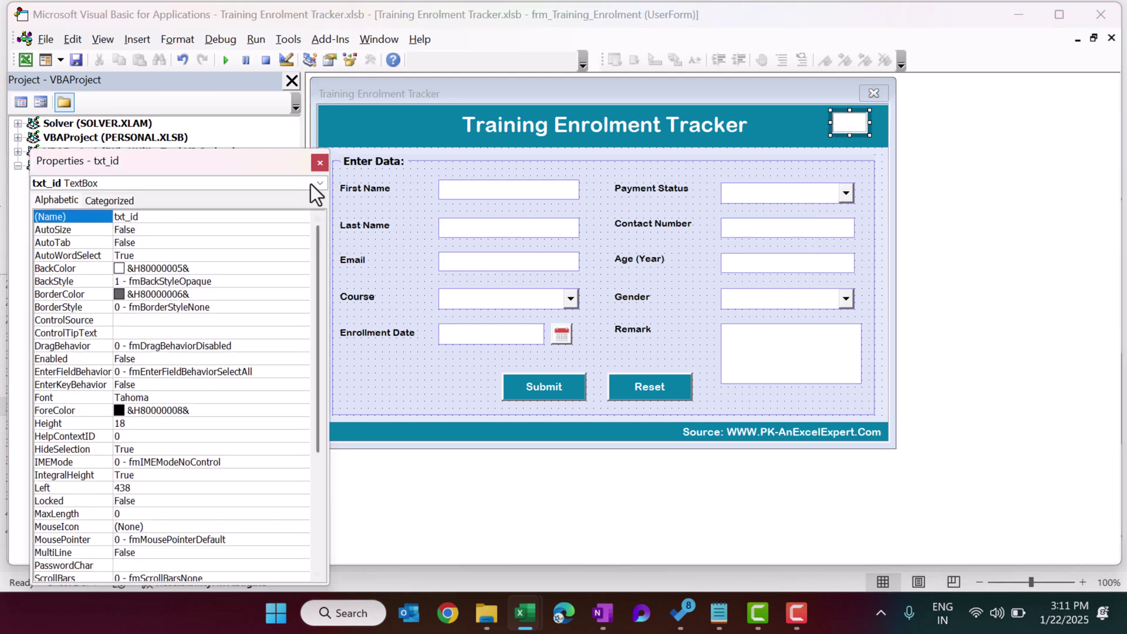
left_click(320, 160)
left_click(1112, 38)
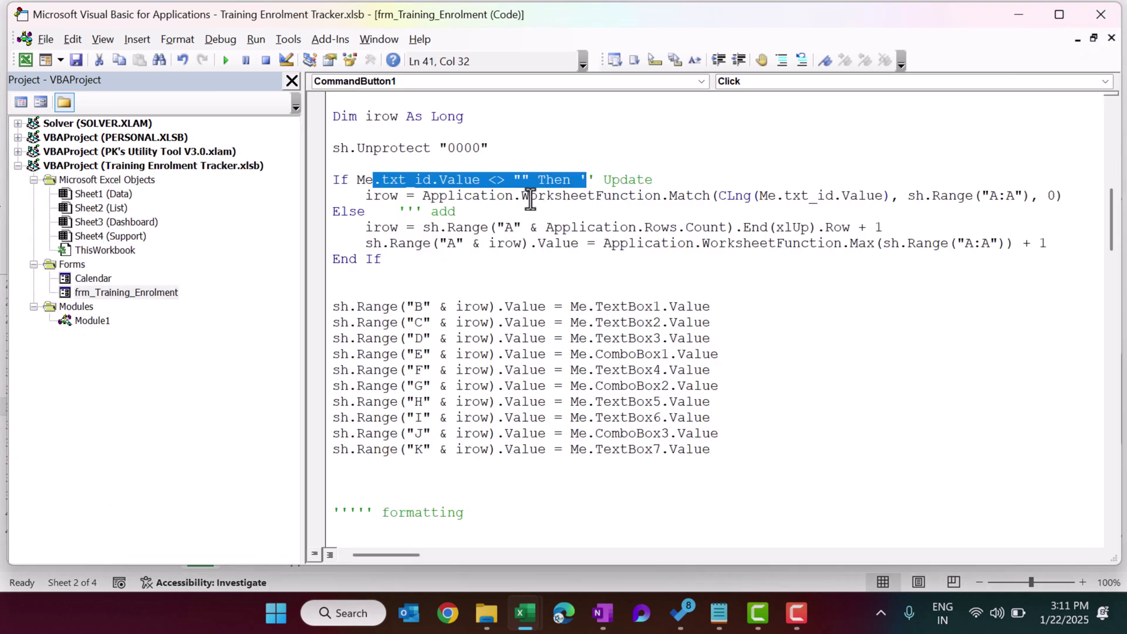
left_click(459, 214)
left_click_drag(371, 215, 494, 215)
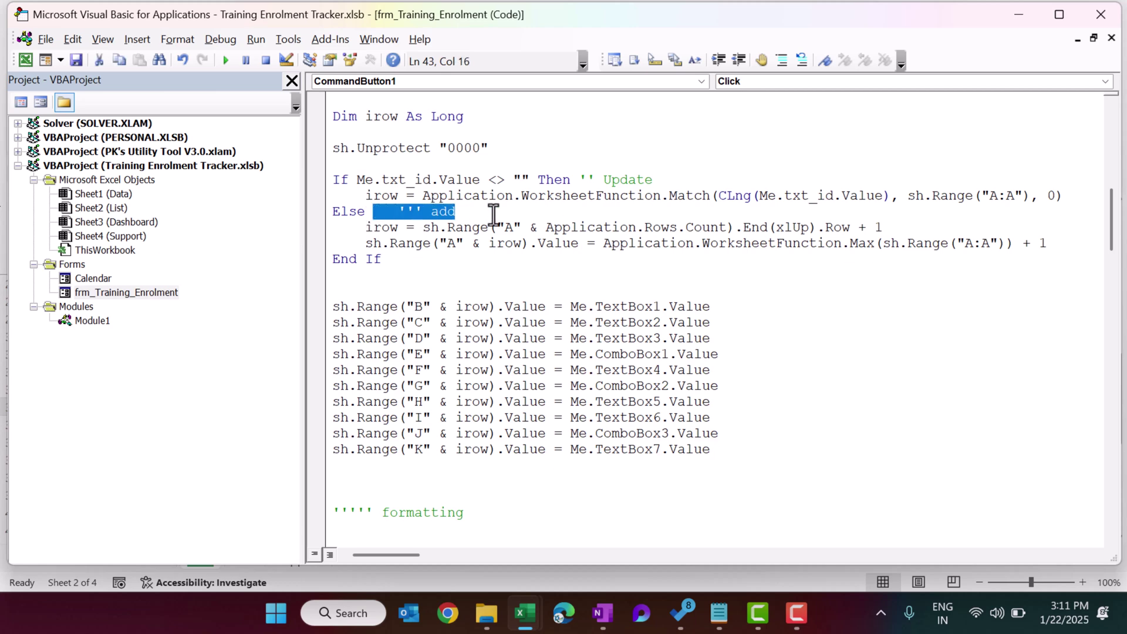
left_click_drag(440, 181, 654, 181)
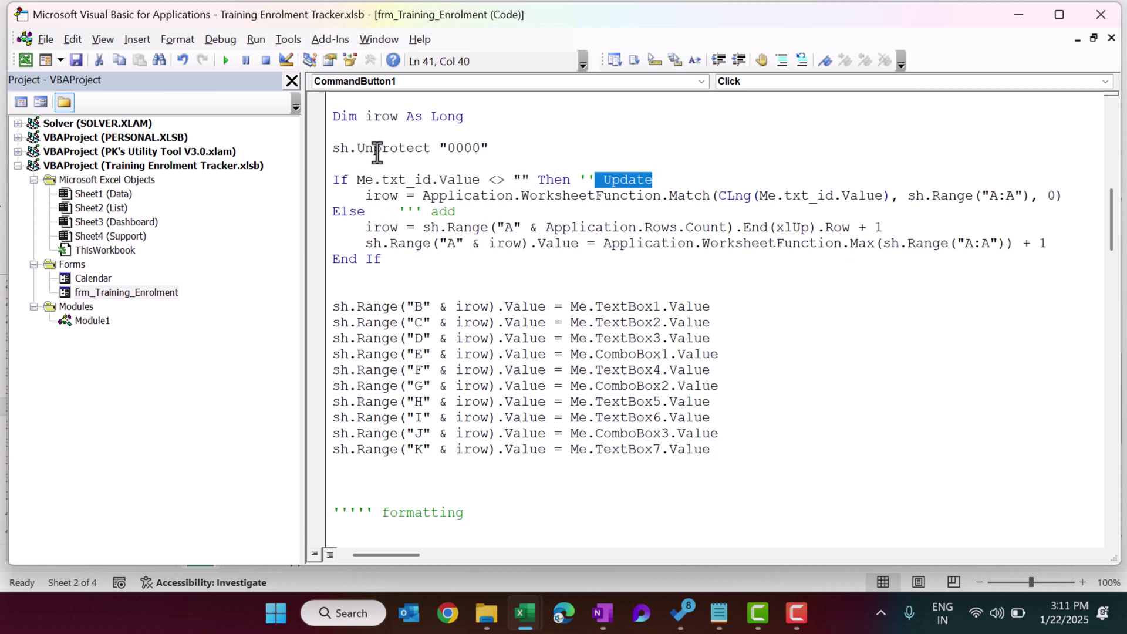
scroll(386, 176, "up", 2)
left_click(384, 214)
double_click(385, 214)
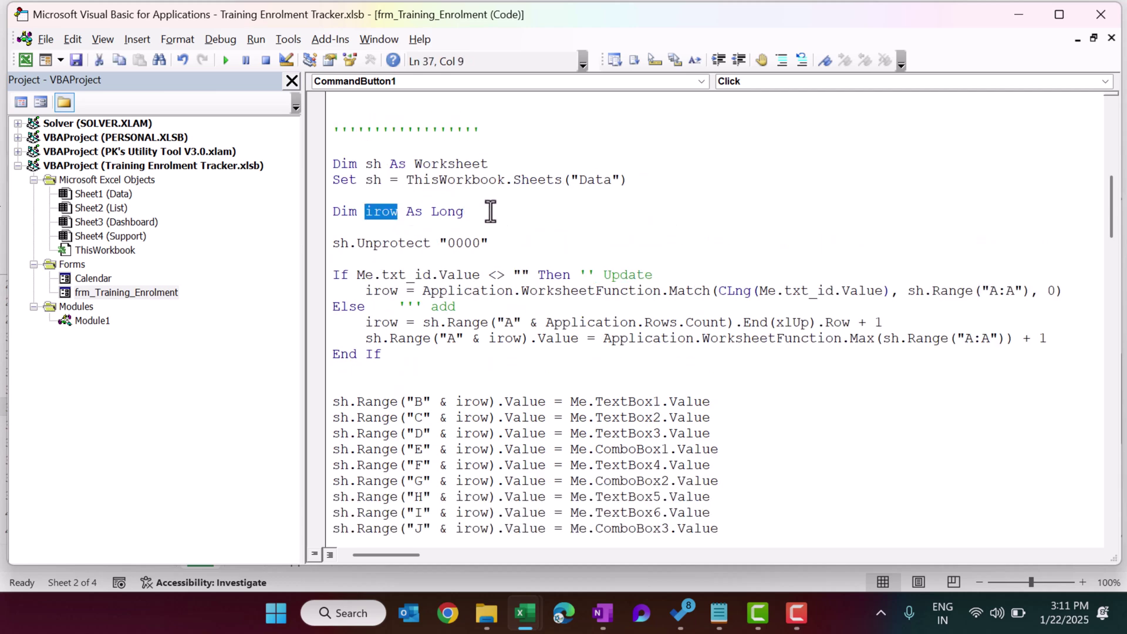
left_click_drag(483, 212, 358, 213)
scroll(529, 244, "down", 2)
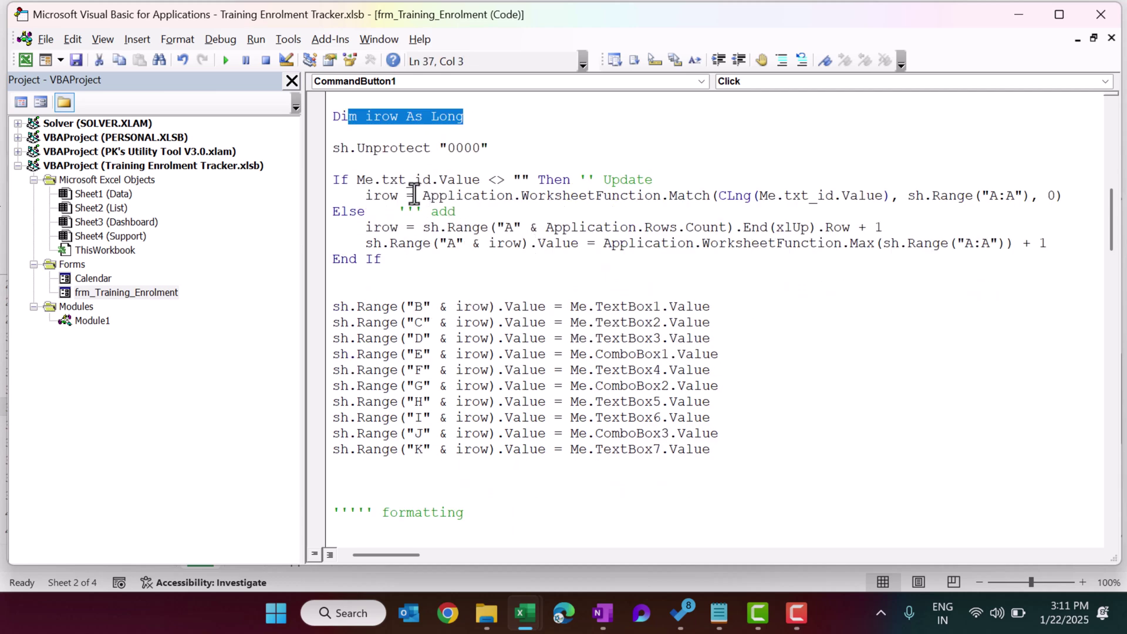
double_click(373, 195)
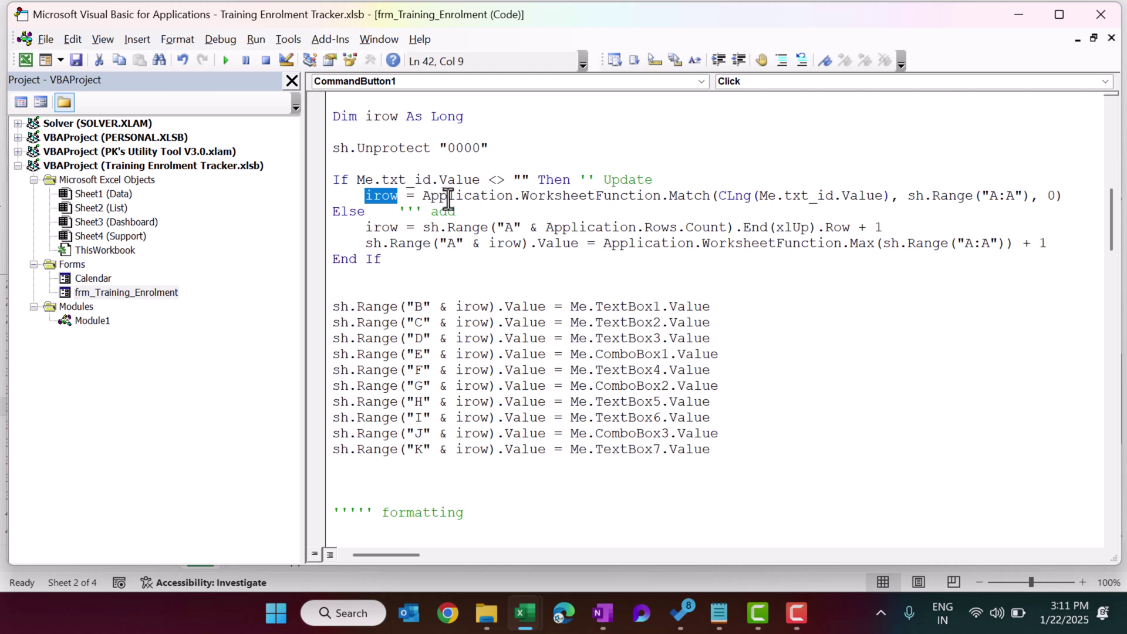
left_click_drag(422, 196, 627, 195)
double_click(381, 197)
left_click_drag(424, 196, 864, 197)
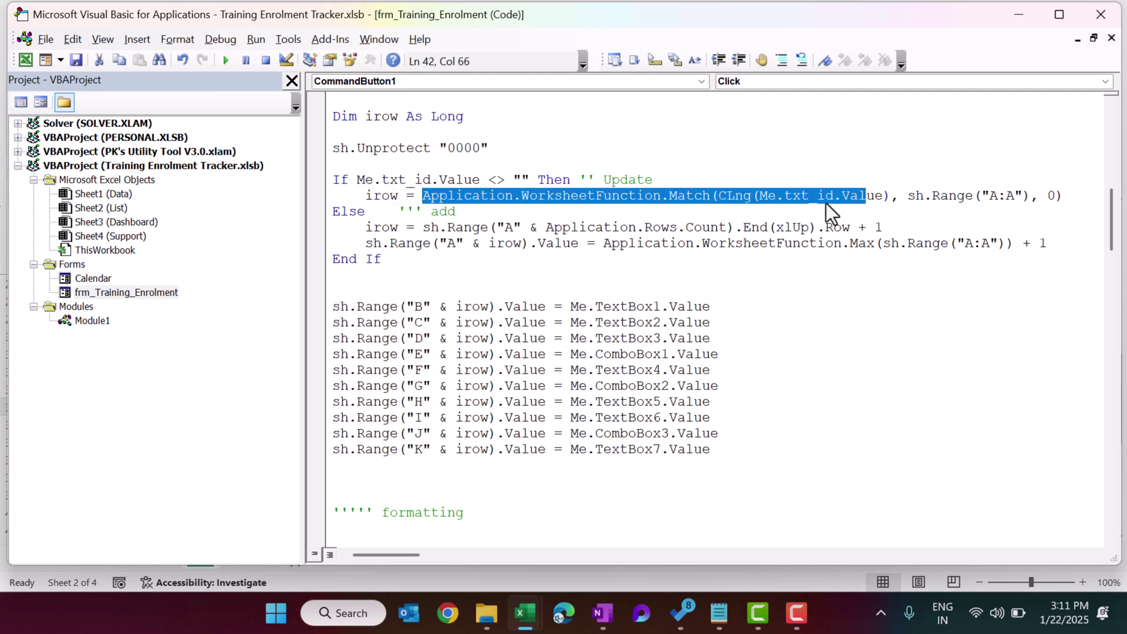
left_click(811, 208)
key("alt+F11")
left_click(69, 320)
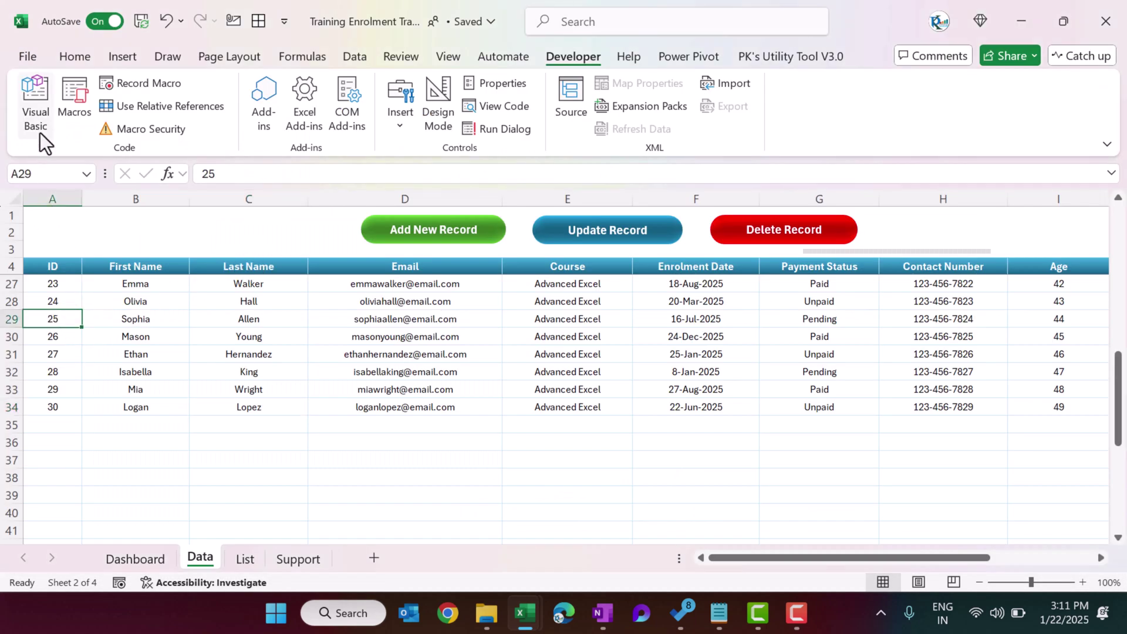
left_click(44, 117)
left_click_drag(669, 195, 1055, 196)
double_click(375, 196)
left_click_drag(439, 226, 367, 227)
double_click(376, 243)
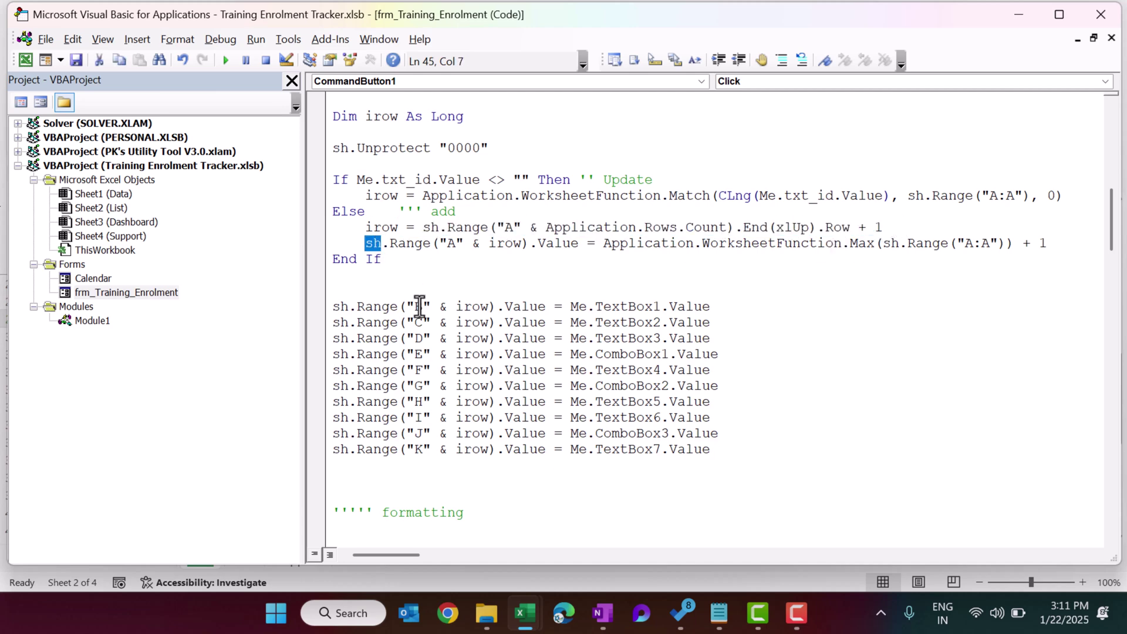
left_click_drag(374, 243, 618, 245)
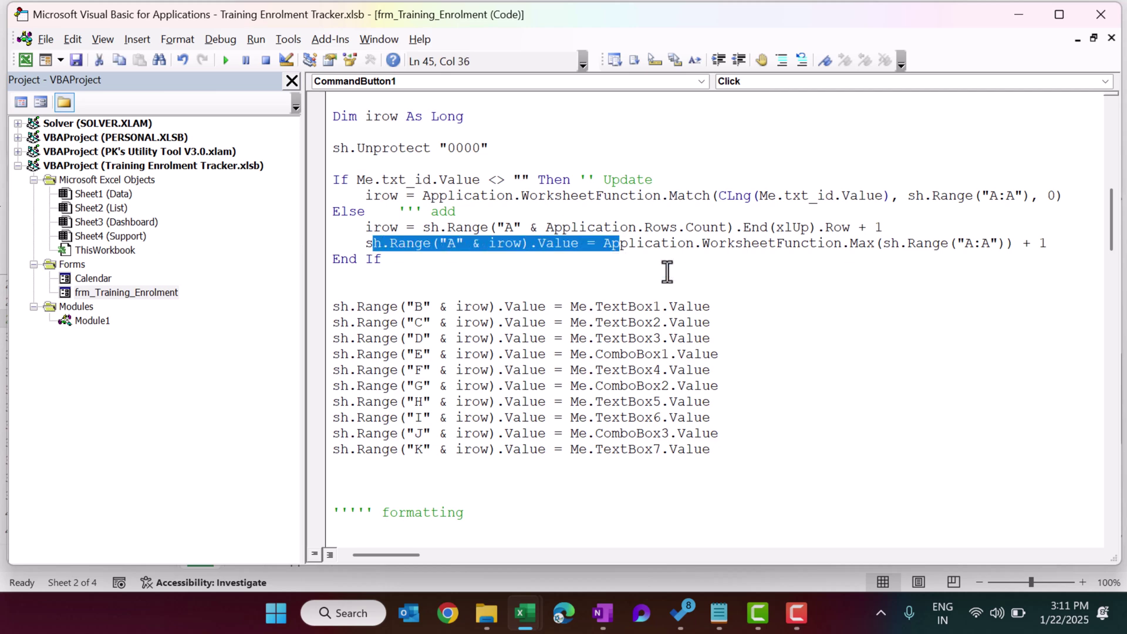
key("alt+F11")
left_click(50, 420)
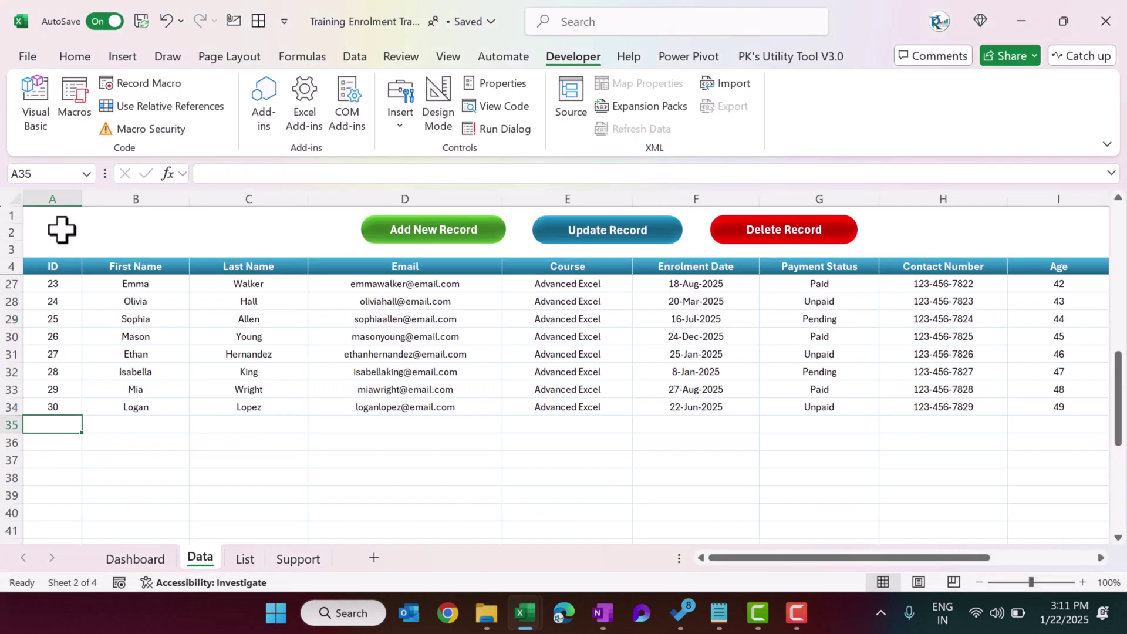
left_click(52, 199)
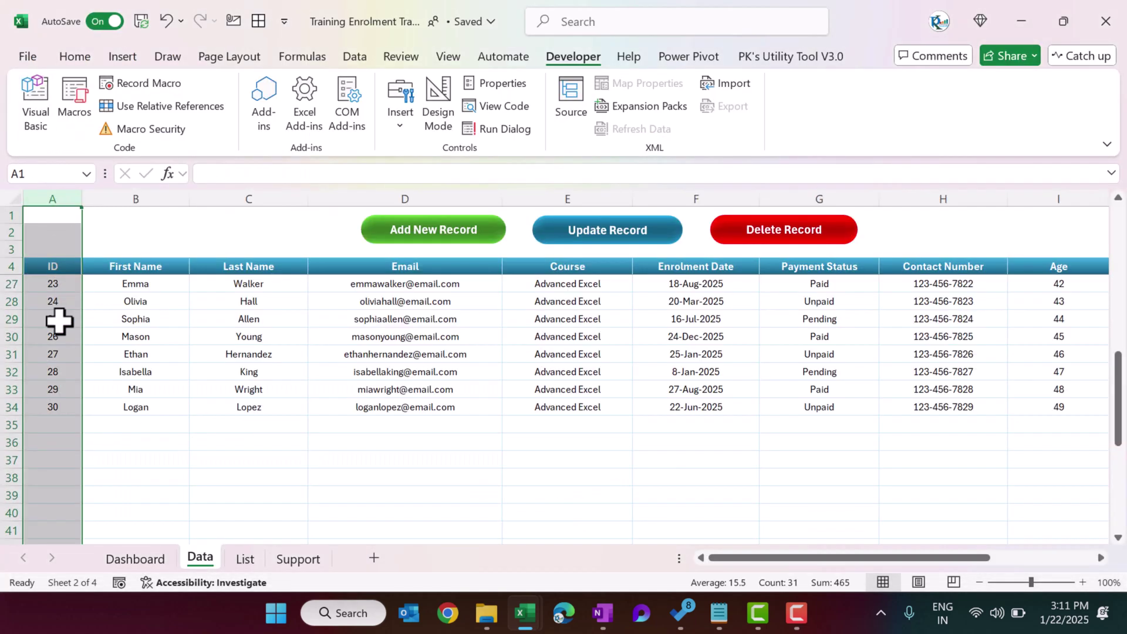
left_click(35, 103)
key("Down")
left_click_drag(728, 242, 1048, 243)
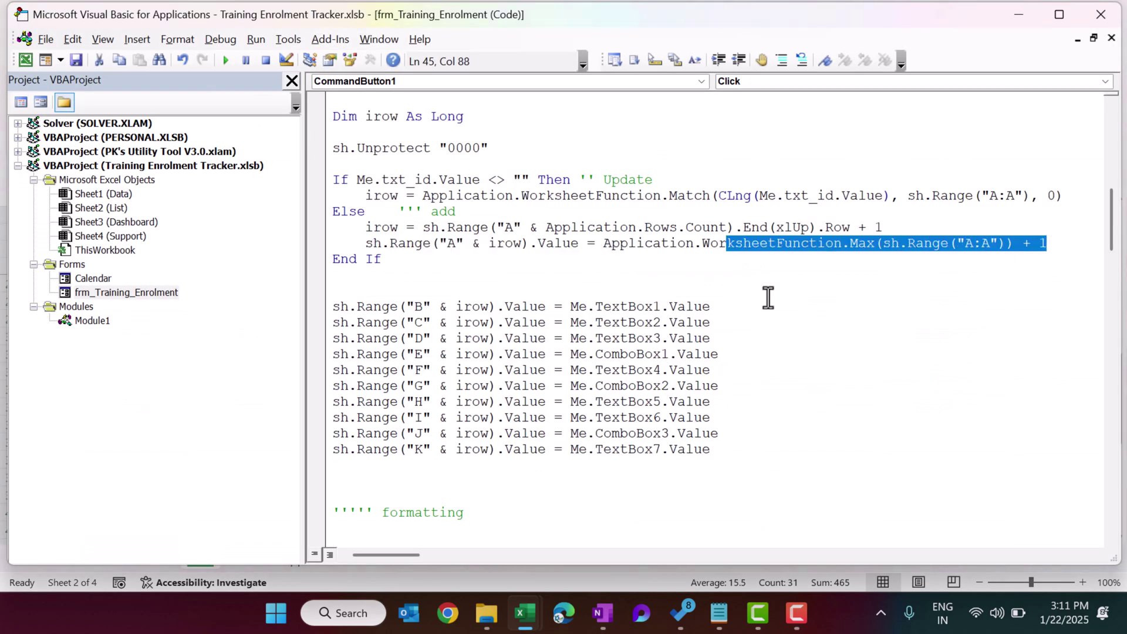
scroll(762, 297, "down", 2)
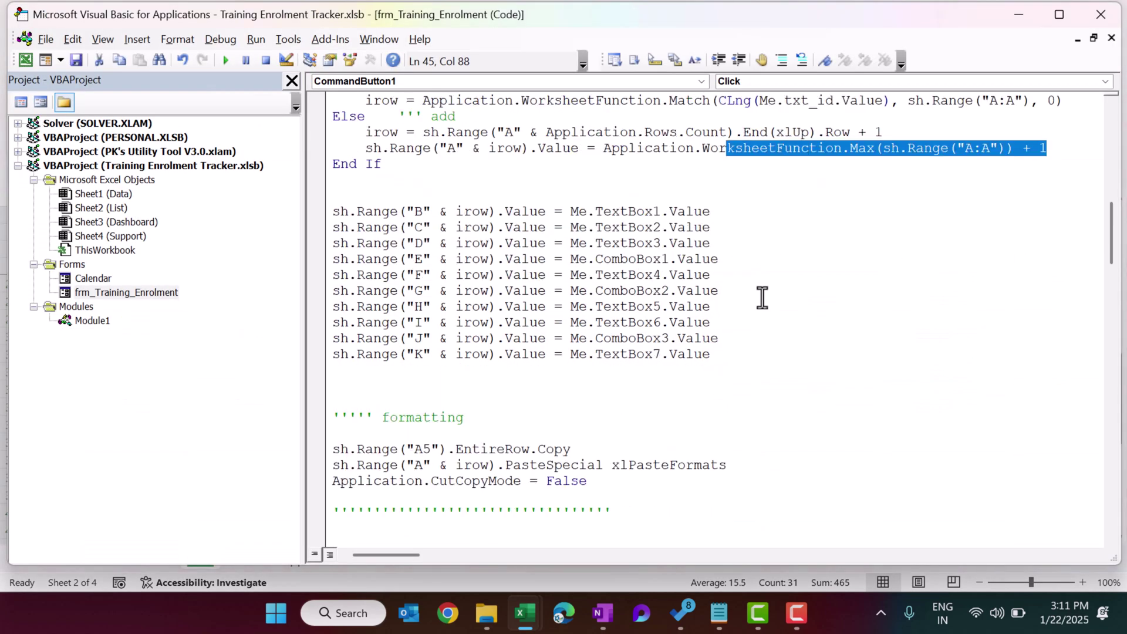
left_click(416, 213)
left_click_drag(570, 212, 737, 217)
left_click(725, 230)
left_click_drag(585, 212, 710, 213)
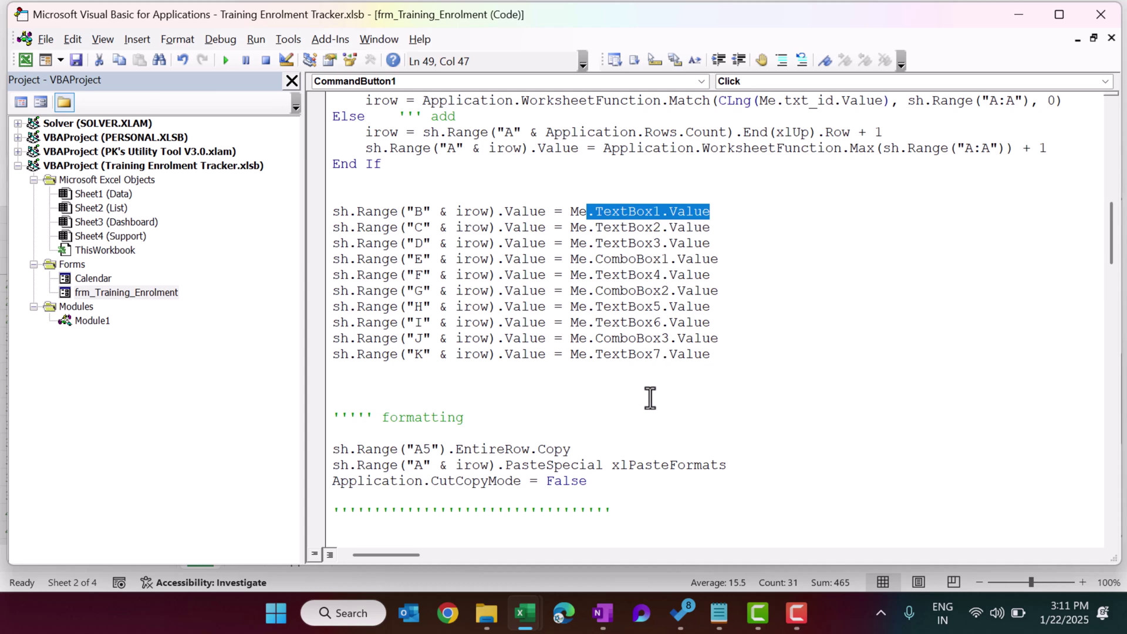
scroll(650, 398, "down", 4)
left_click_drag(341, 259, 571, 259)
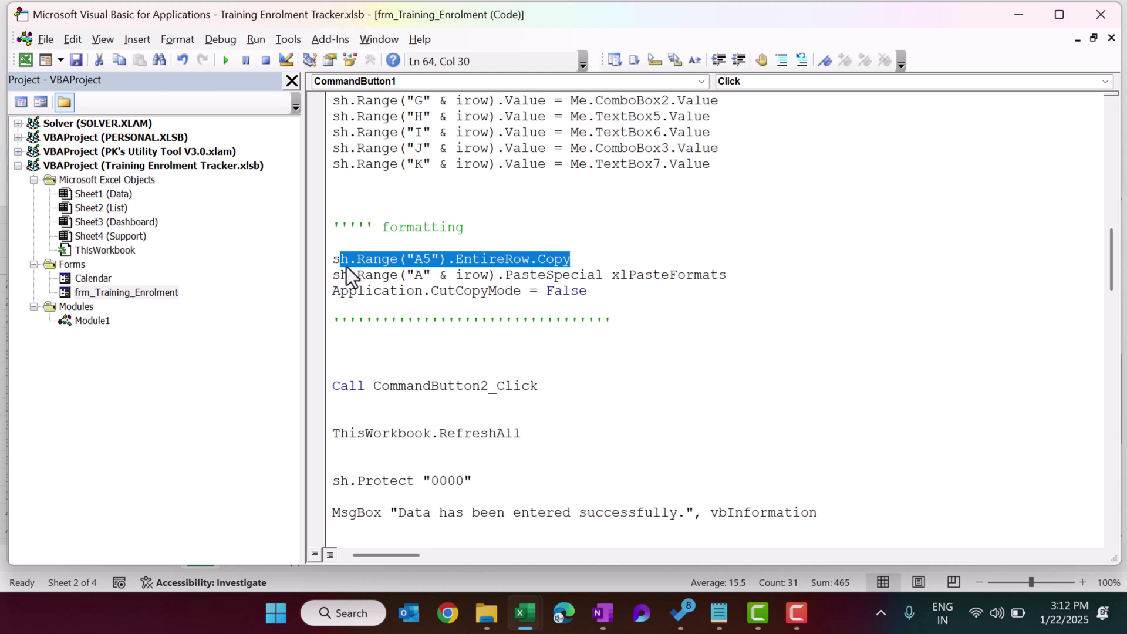
left_click_drag(333, 259, 607, 259)
Step: In Excel, select the first record row 5 on the Data sheet
key("alt+Tab")
scroll(136, 262, "up", 4)
left_click(137, 262)
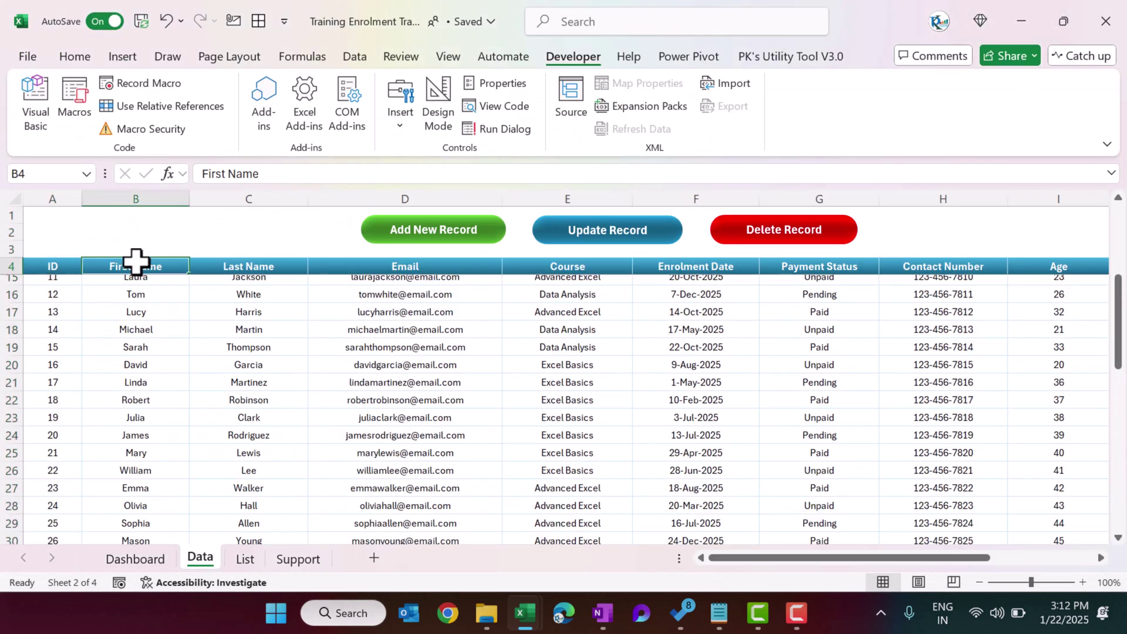
key("Down")
left_click(11, 283)
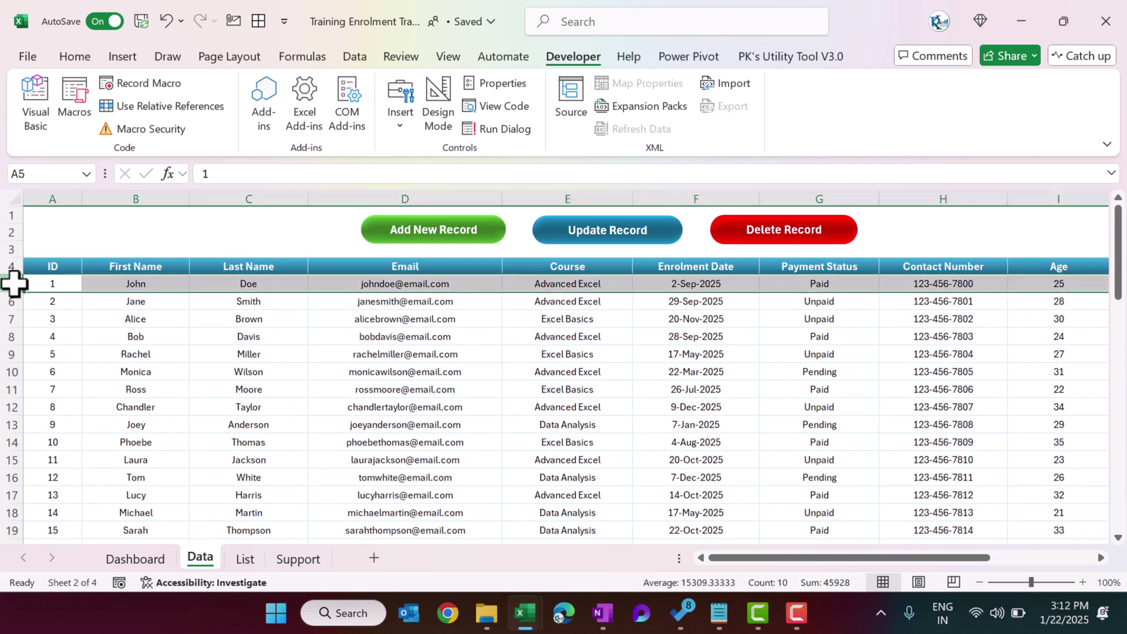
Step: Review the PasteSpecial formats and reset-call lines, then open the form's Reset button code
left_click(36, 106)
left_click_drag(407, 275, 717, 276)
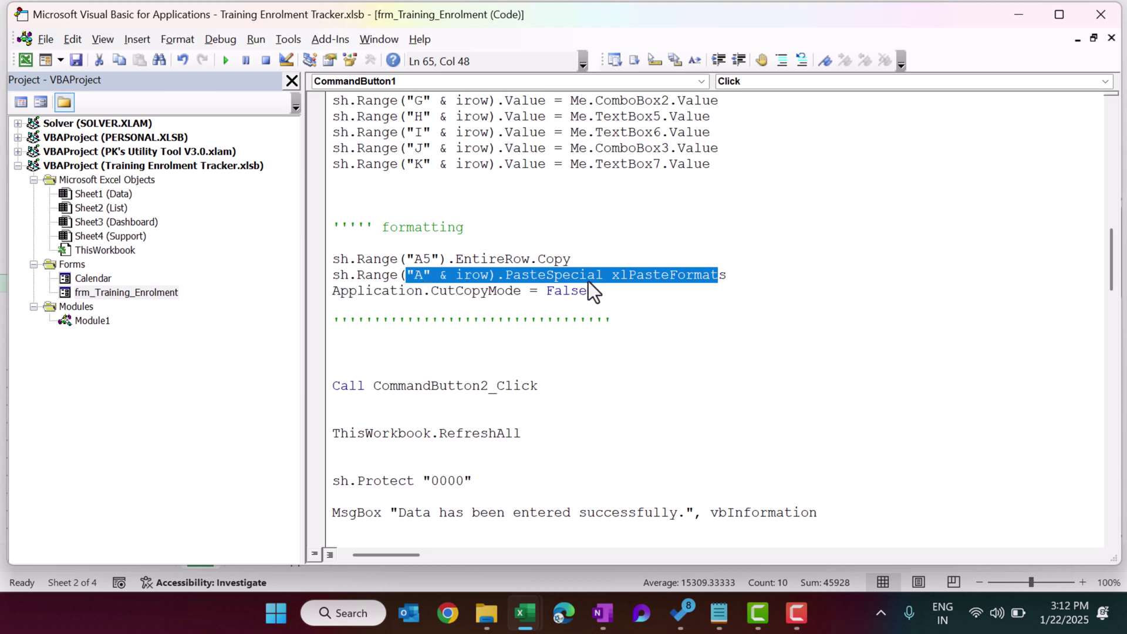
left_click_drag(614, 294, 322, 274)
scroll(584, 311, "down", 3)
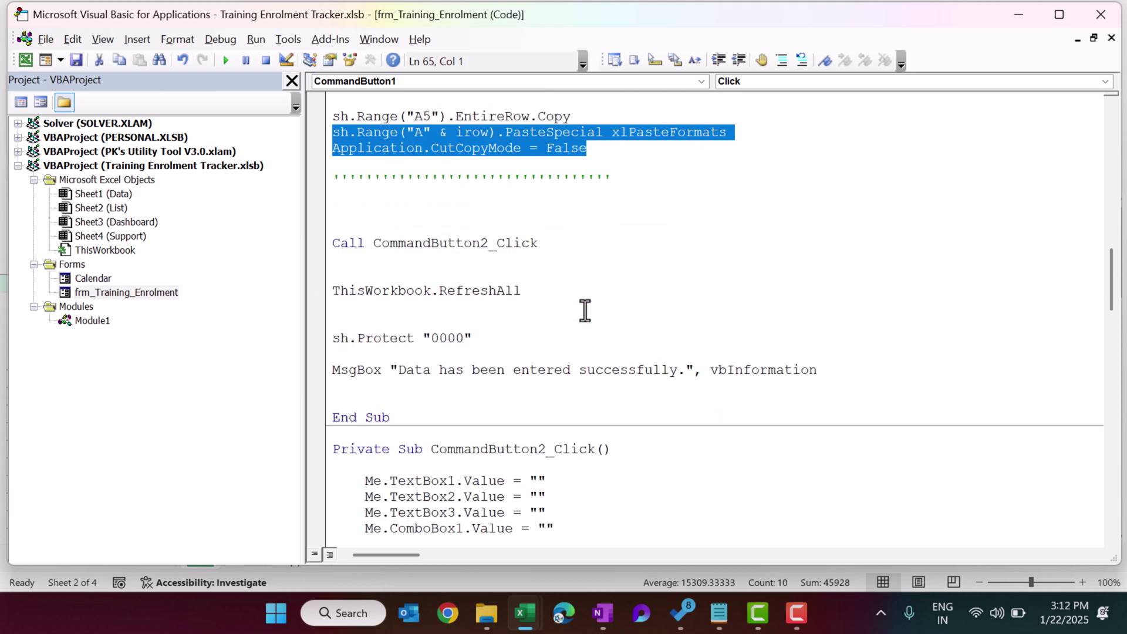
left_click_drag(383, 243, 535, 243)
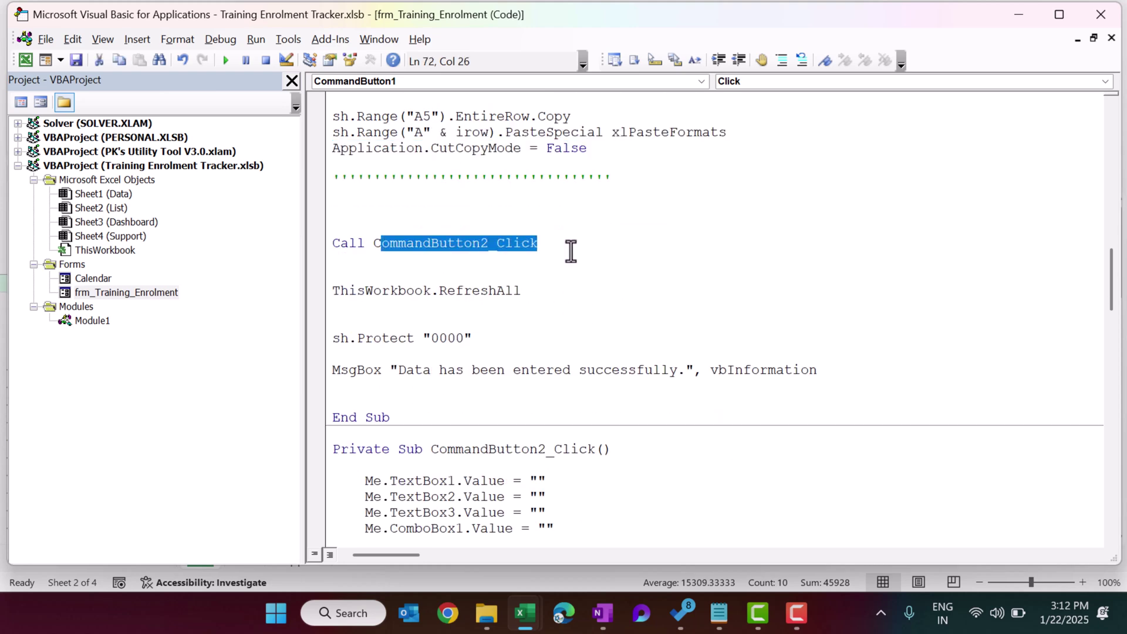
double_click(153, 294)
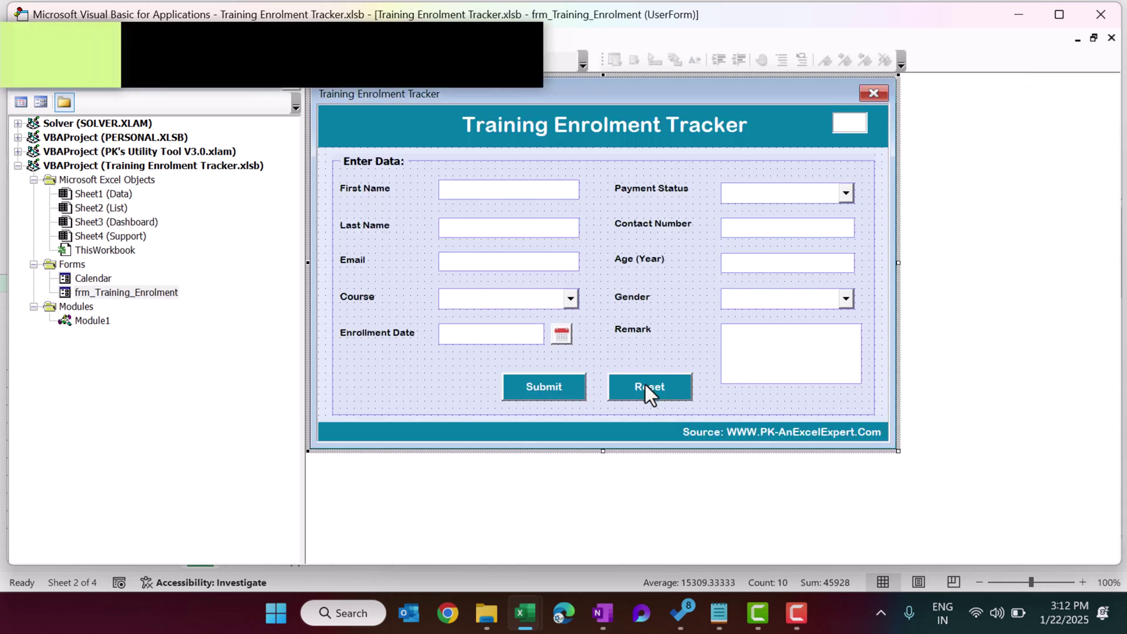
double_click(646, 384)
left_click_drag(364, 117, 558, 317)
left_click(621, 299)
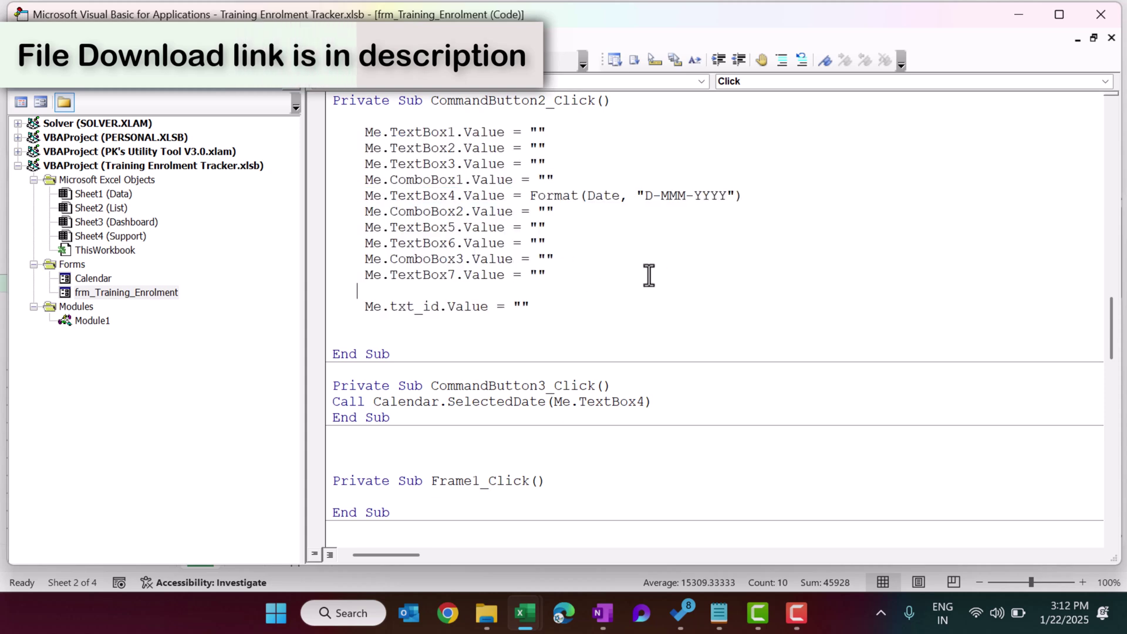
left_click_drag(528, 195, 757, 194)
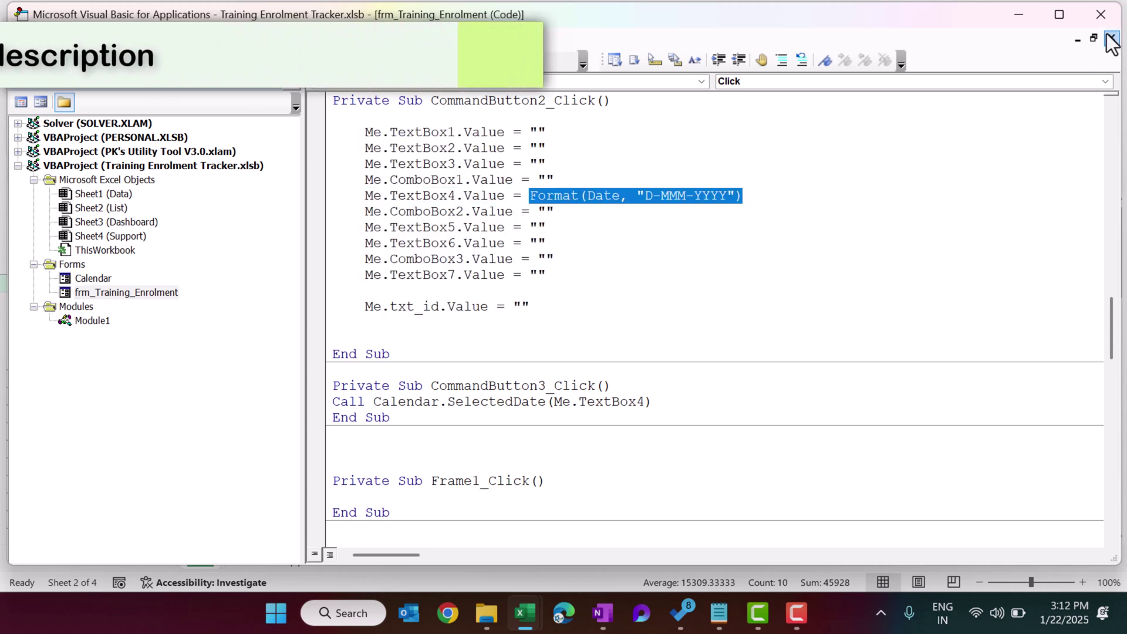
key("shift+F7")
double_click(536, 384)
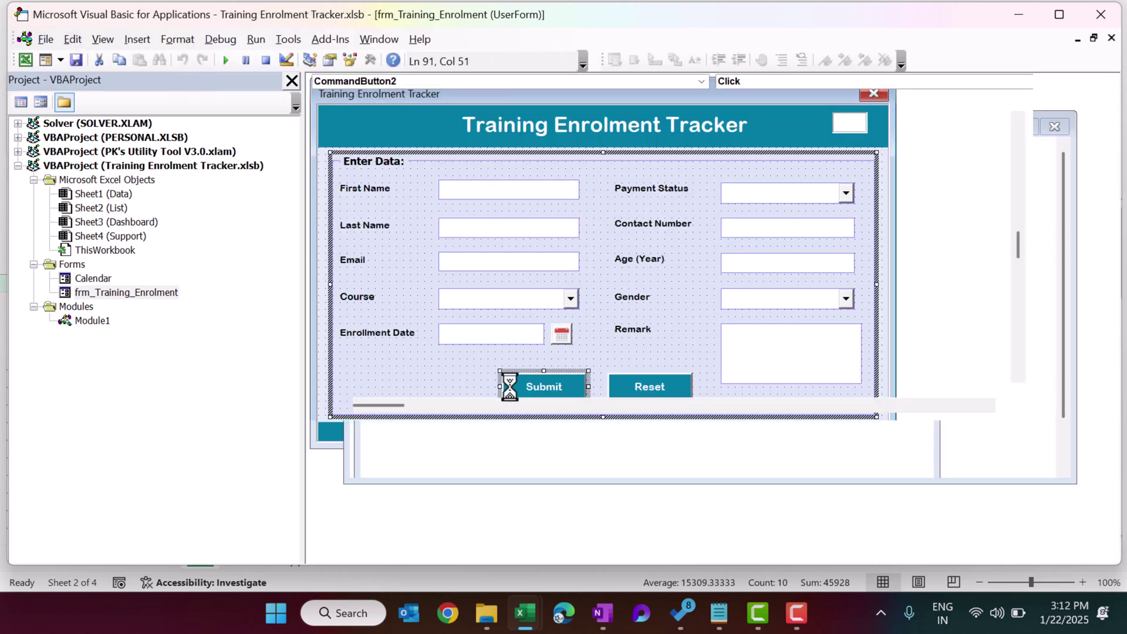
scroll(478, 368, "down", 15)
left_click_drag(385, 344, 566, 347)
scroll(573, 350, "down", 2)
left_click_drag(538, 288, 333, 293)
left_click(461, 322)
left_click(536, 296)
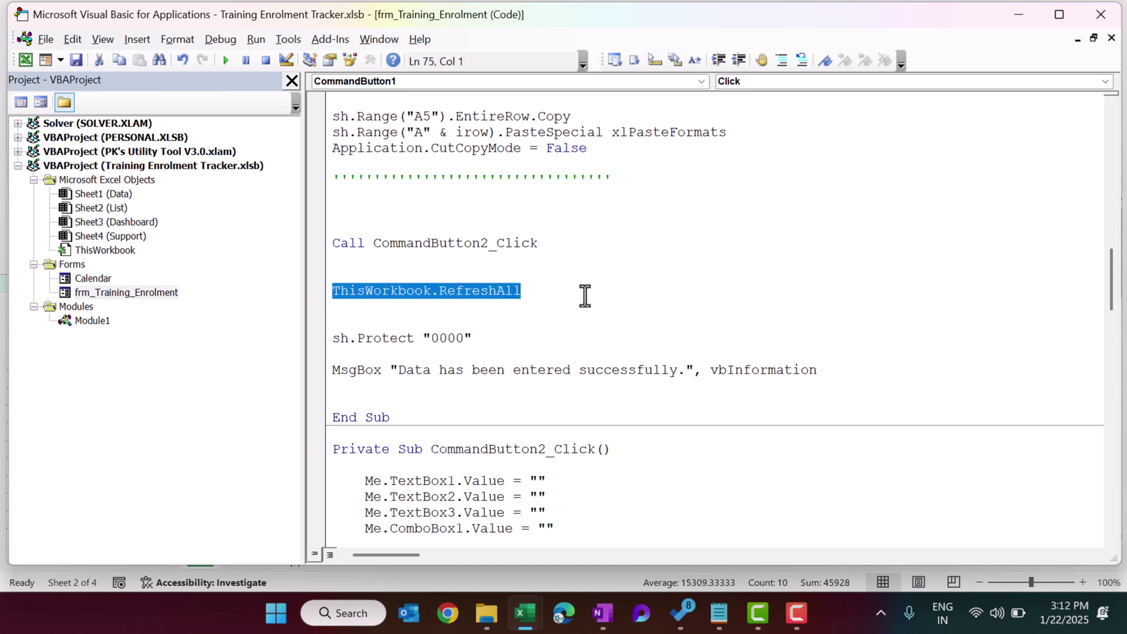
left_click_drag(474, 338, 326, 338)
left_click(396, 313)
left_click_drag(406, 194, 320, 338)
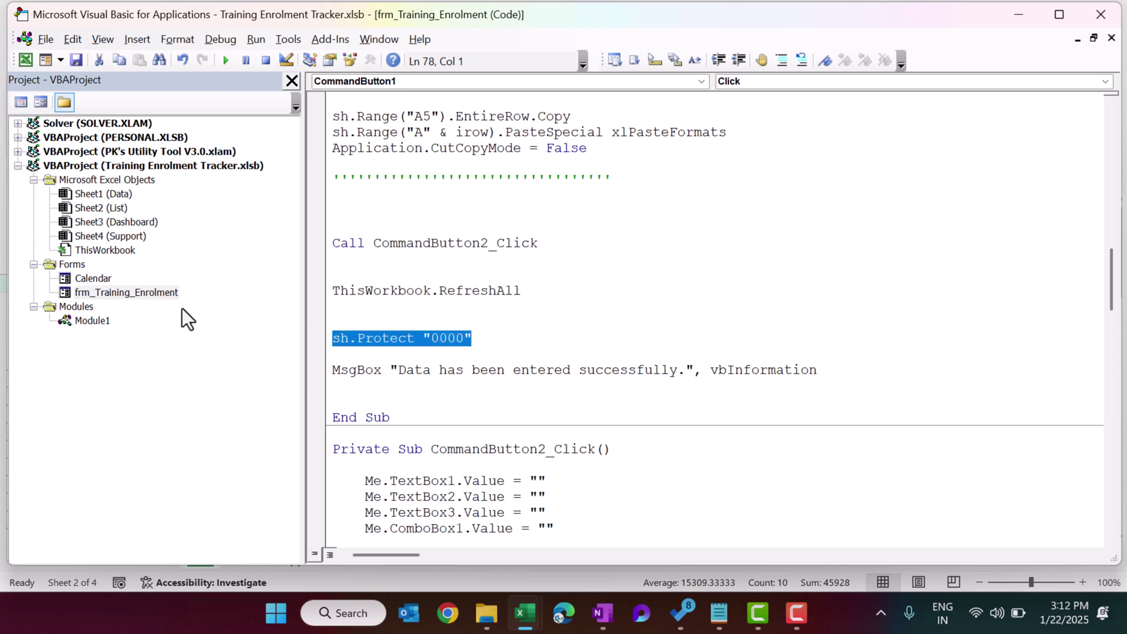
double_click(170, 294)
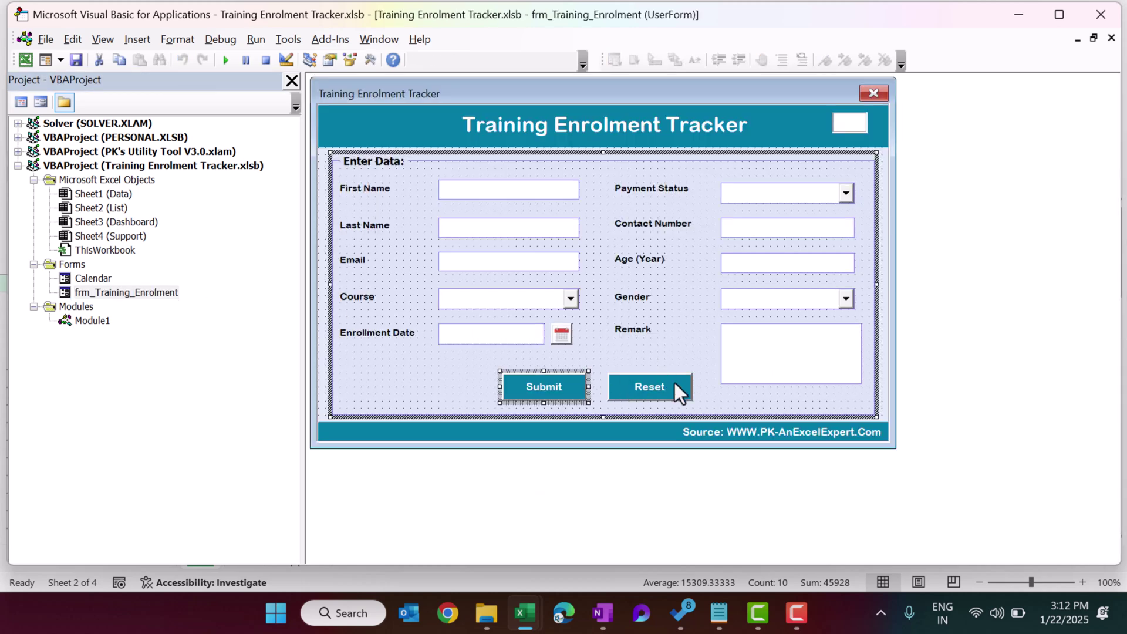
Step: Open Module1's code, return to Excel, then reopen the editor
double_click(100, 319)
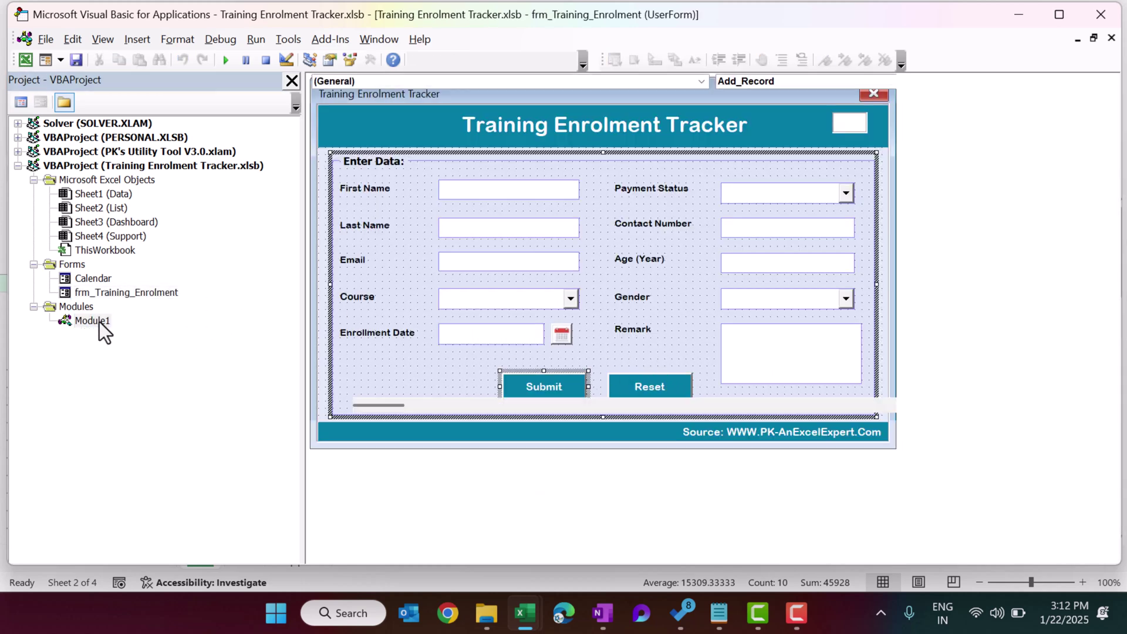
scroll(518, 257, "up", 12)
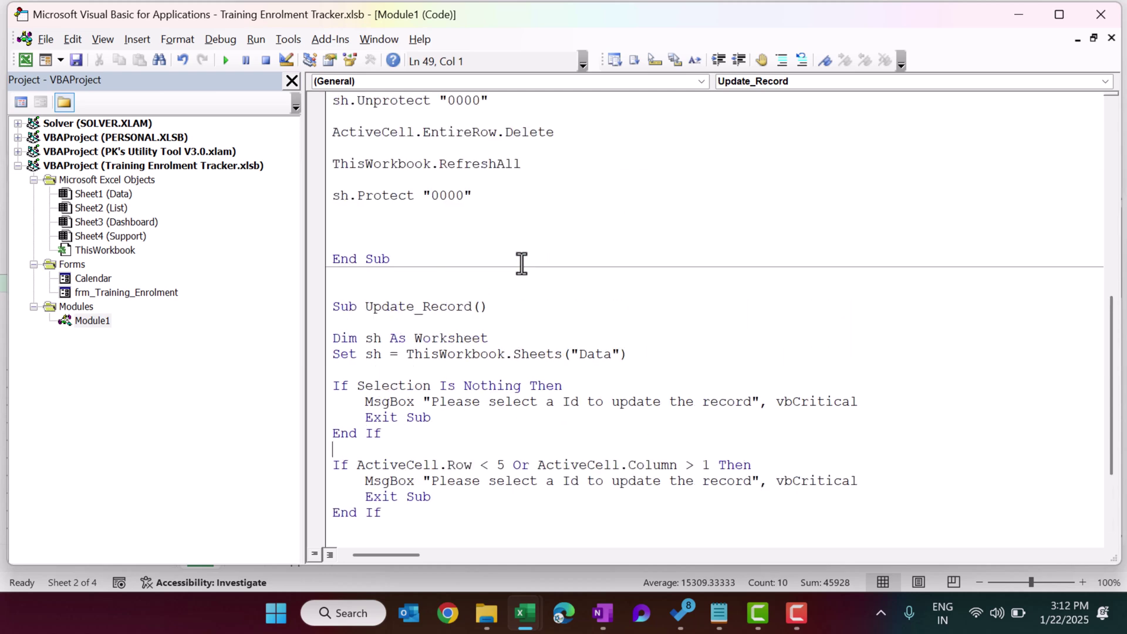
left_click(1095, 16)
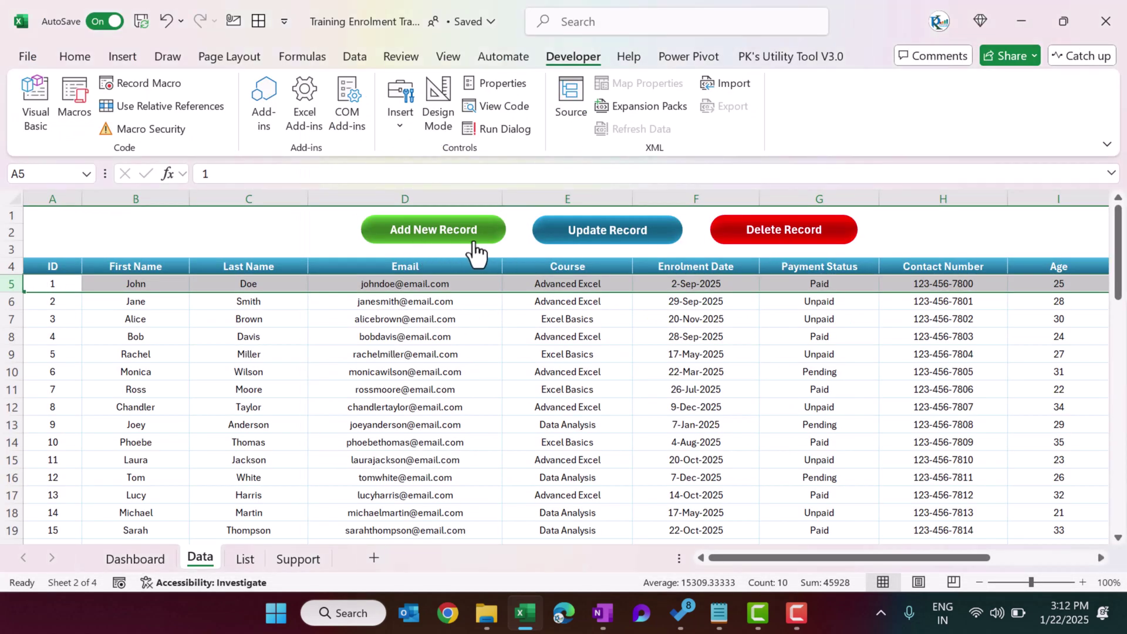
left_click(33, 115)
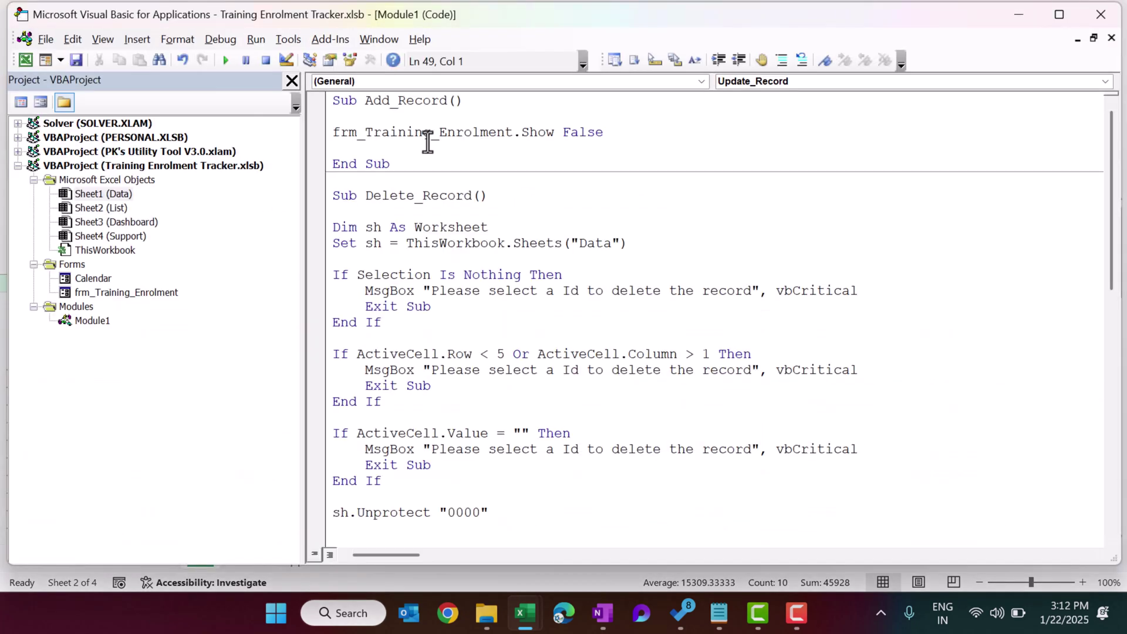
Step: Review Delete_Record's opening and its nothing-selected and row/column validation checks
left_click_drag(341, 132, 605, 134)
scroll(478, 245, "down", 2)
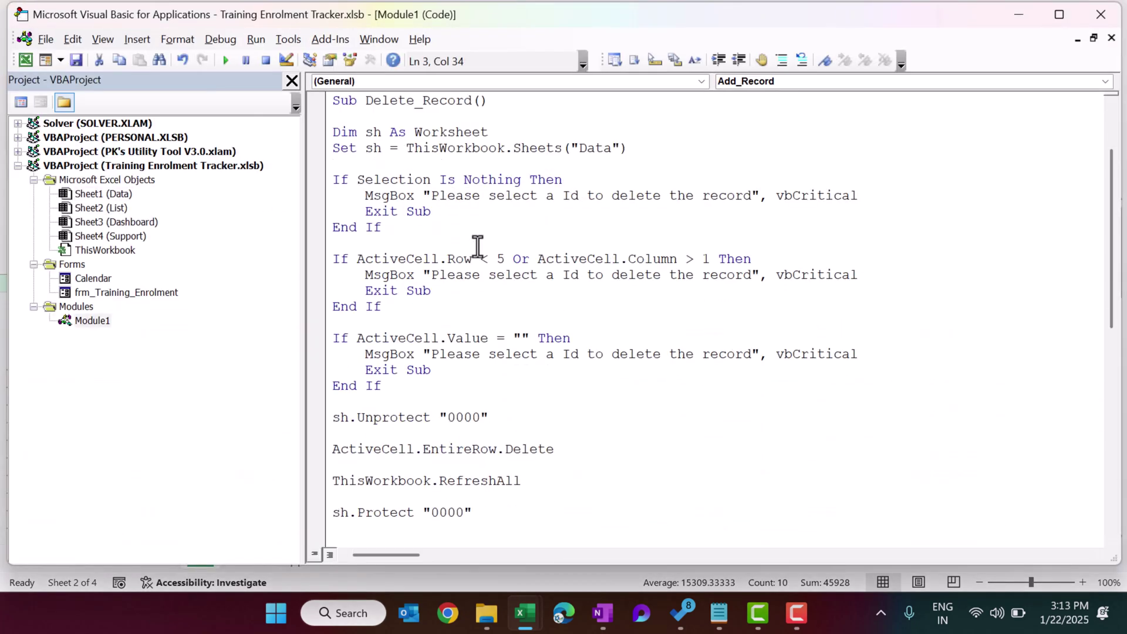
left_click_drag(358, 132, 488, 370)
left_click(486, 375)
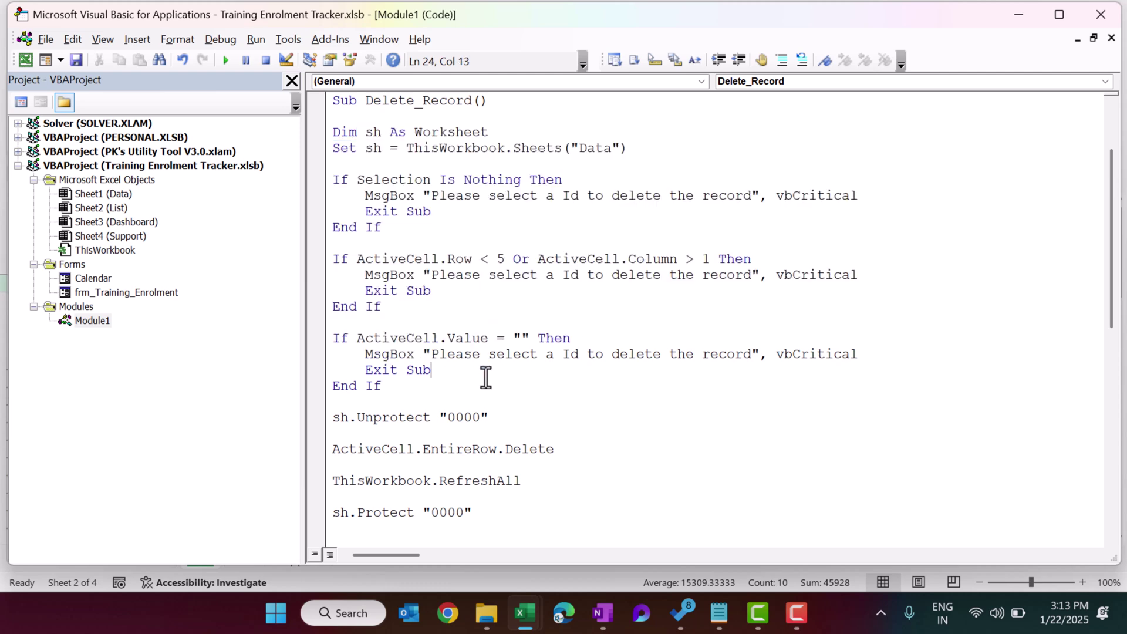
left_click_drag(335, 164, 413, 395)
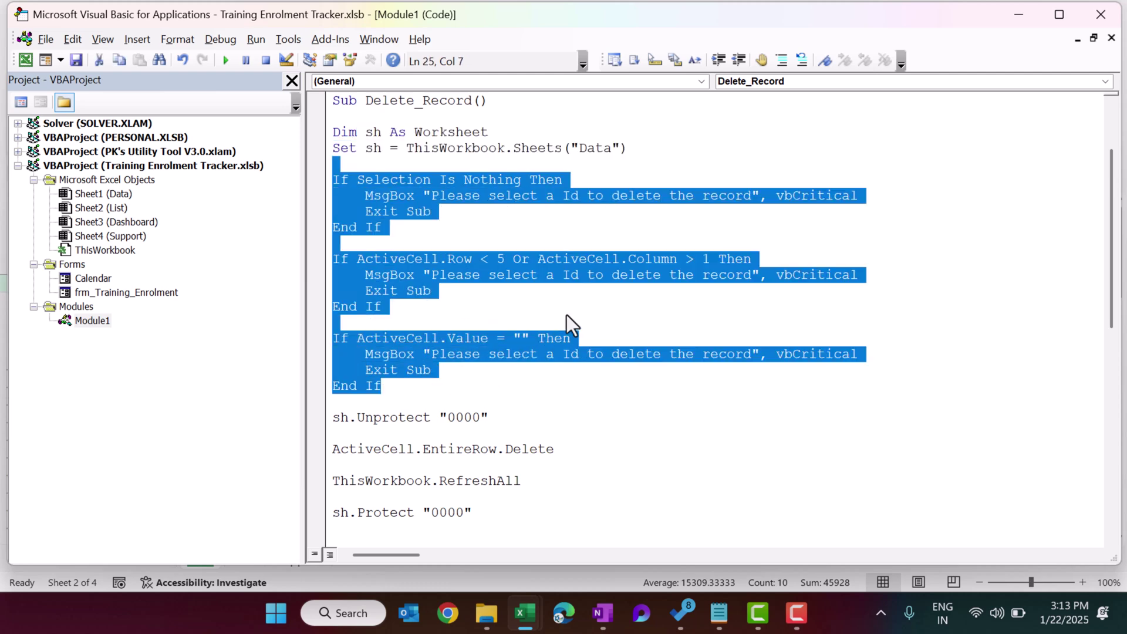
left_click(566, 315)
left_click_drag(451, 179, 778, 201)
left_click_drag(446, 259, 707, 259)
left_click(508, 294)
Step: Run Delete Record on non-ID cell C9, dismiss the warning, and select A5
key("alt+F11")
left_click(273, 354)
left_click(803, 236)
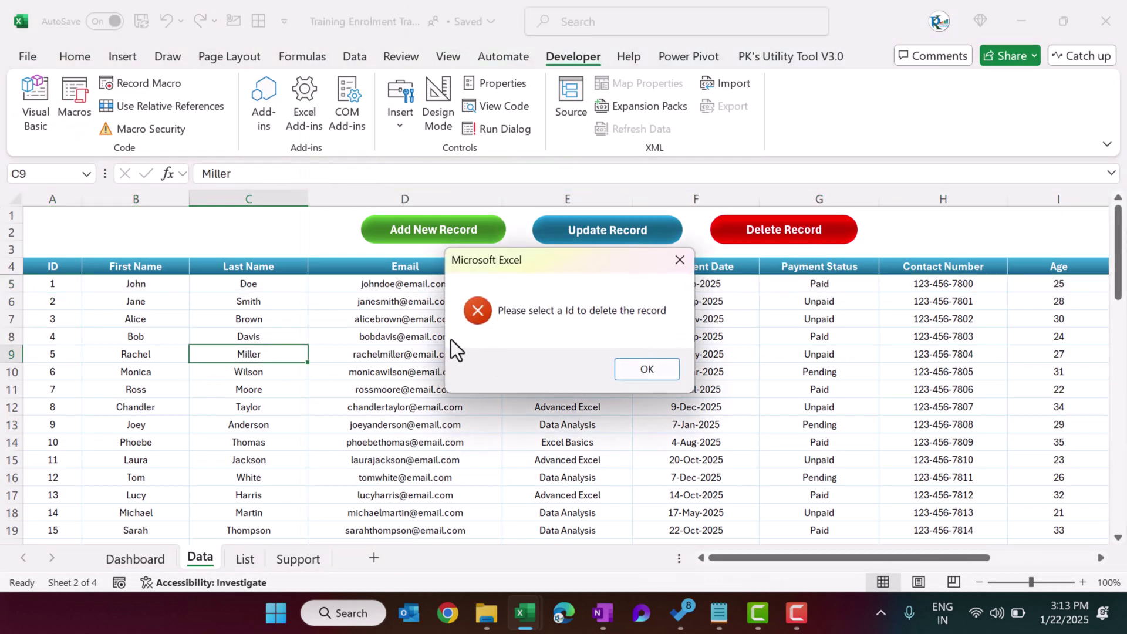
left_click(647, 370)
left_click(53, 288)
Step: Review Delete_Record's unprotect, row-delete, refresh-all and re-protect lines
left_click(35, 115)
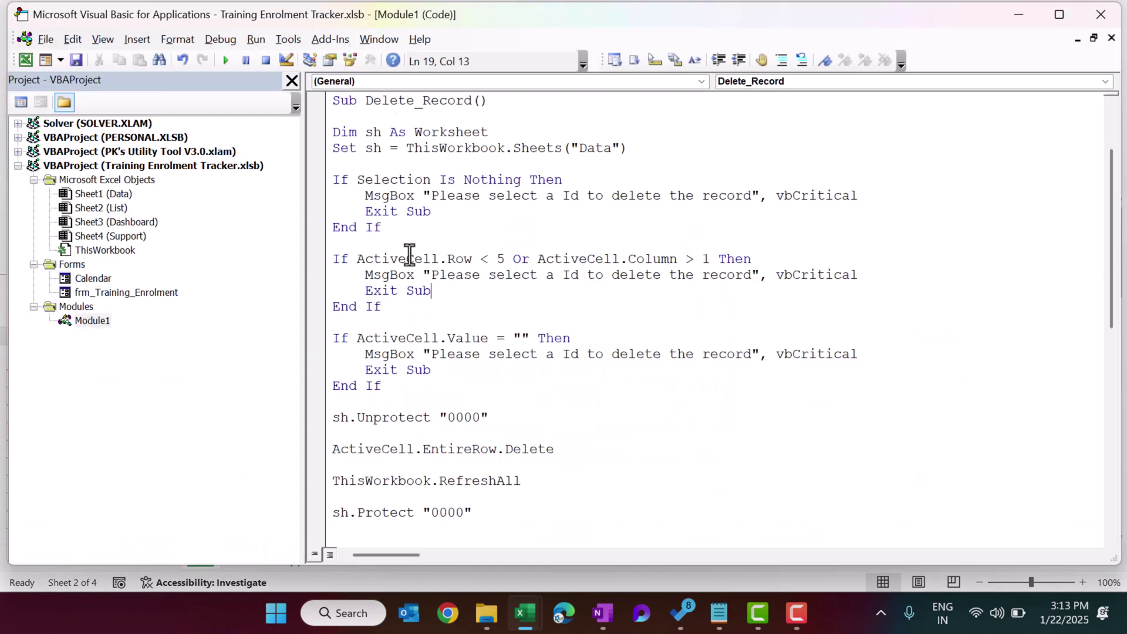
left_click_drag(333, 174, 382, 388)
scroll(484, 370, "down", 3)
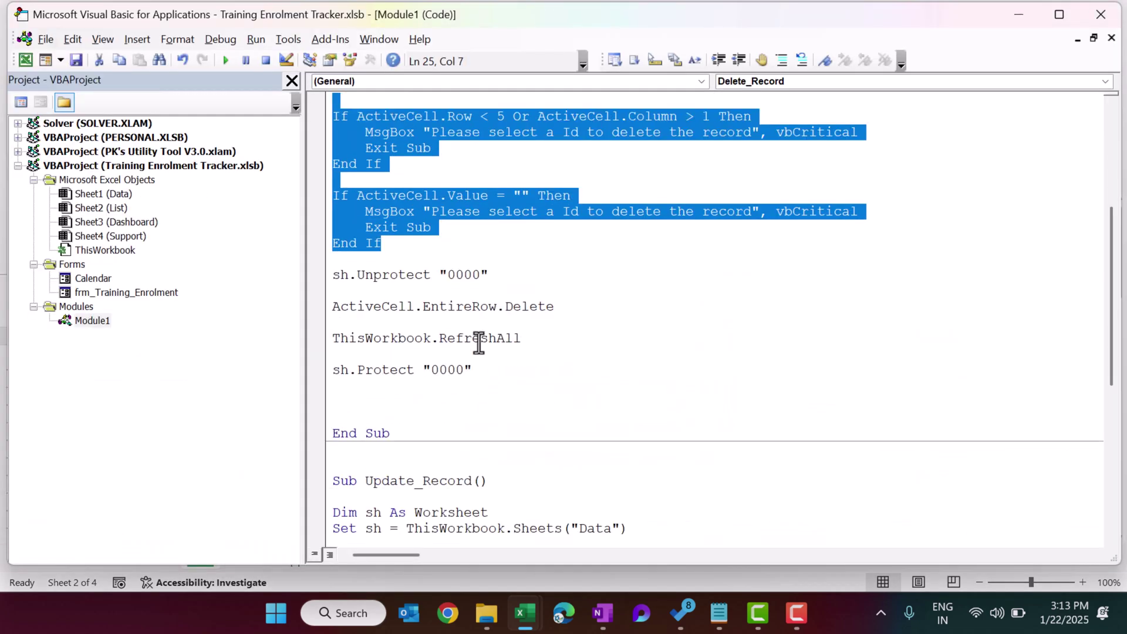
left_click(510, 235)
left_click_drag(340, 275, 503, 279)
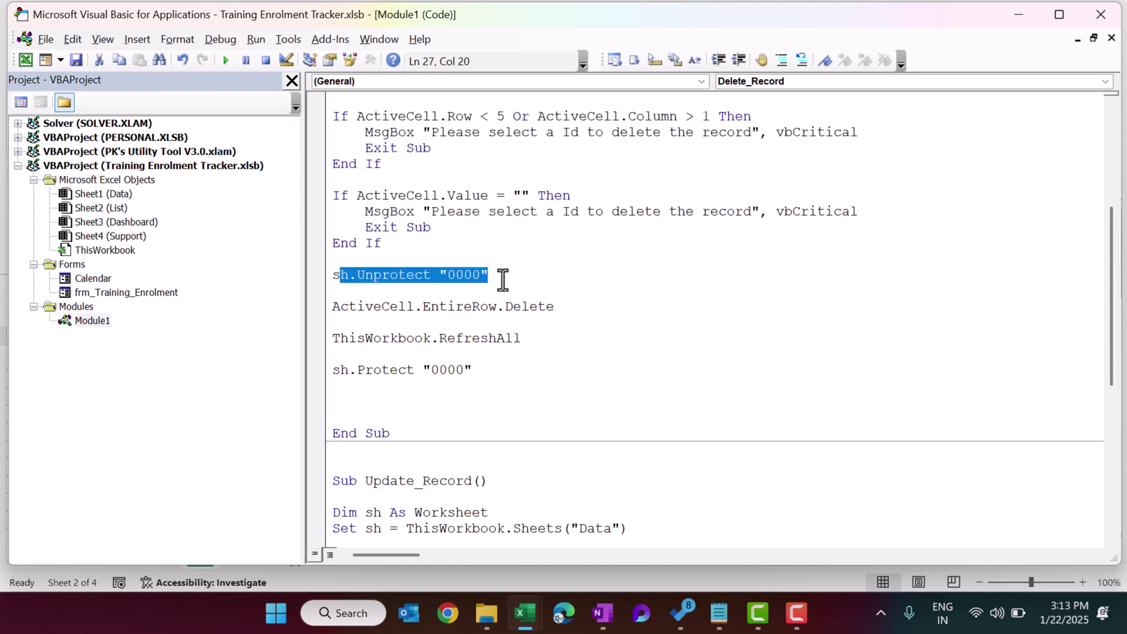
left_click(330, 306)
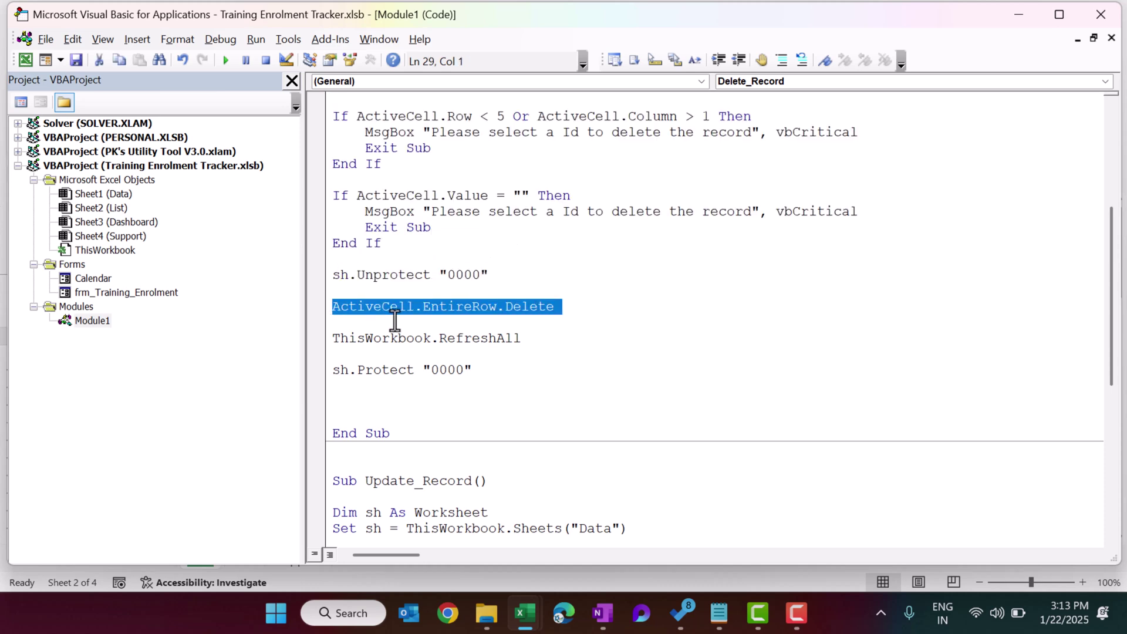
left_click(536, 354)
left_click(311, 337)
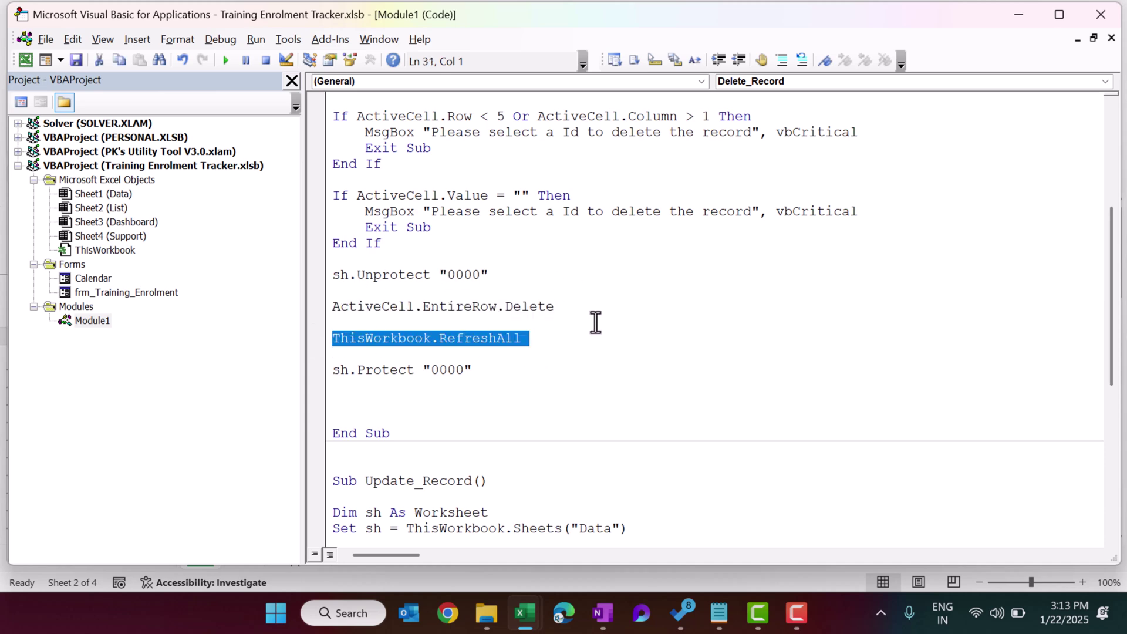
left_click(309, 370)
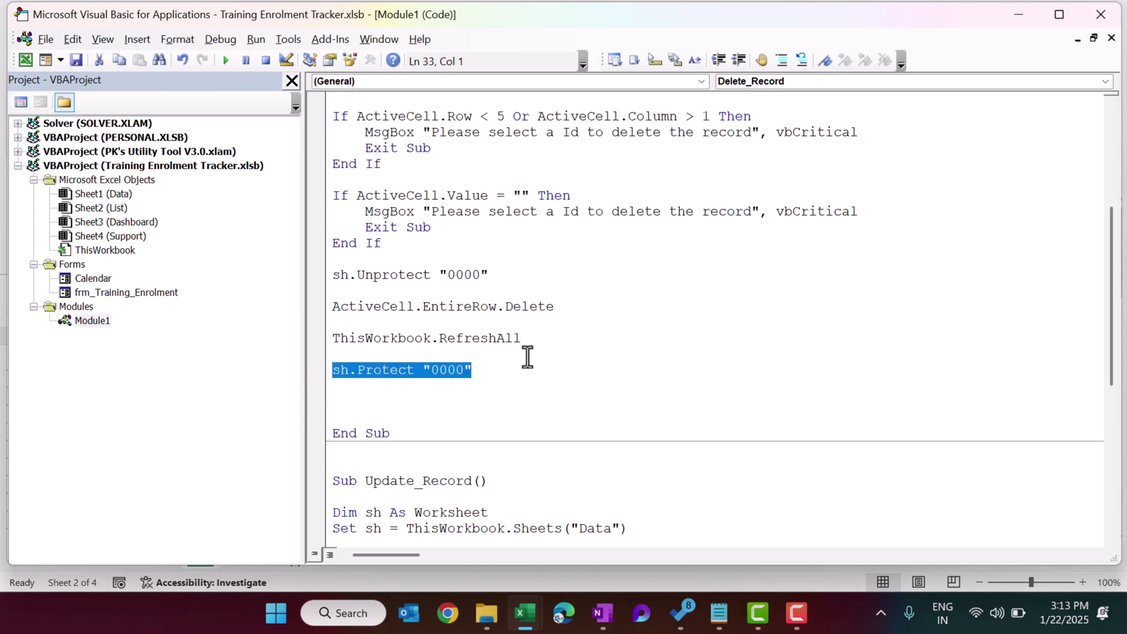
scroll(528, 357, "down", 7)
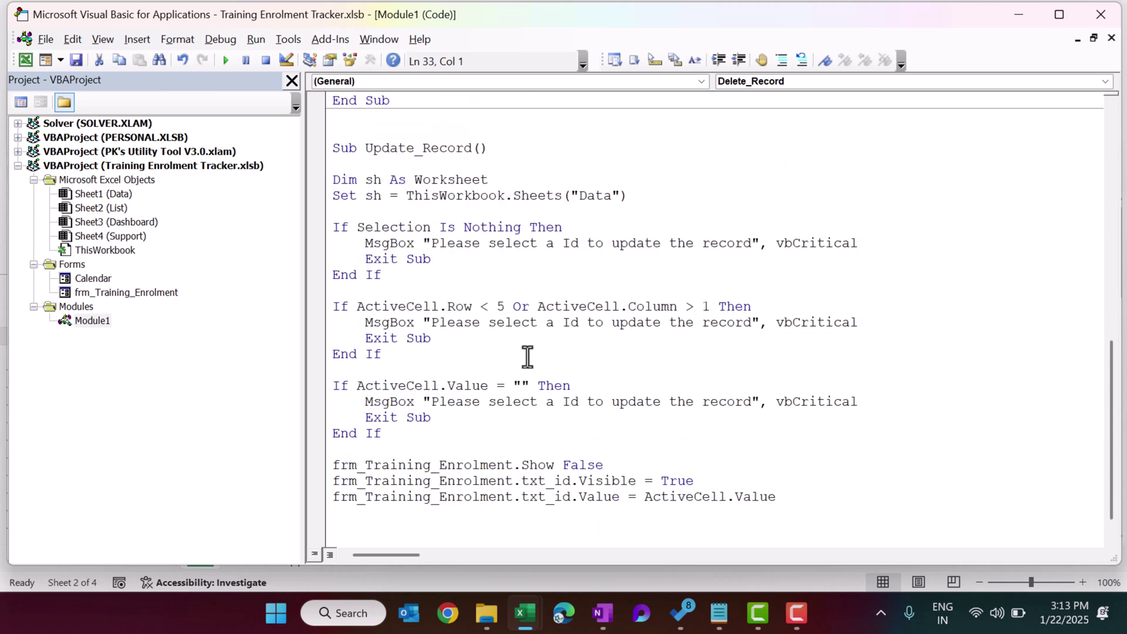
Step: Review the macro lines that show the enrolment form and fill the ID box from ActiveCell.Value
left_click_drag(333, 179, 415, 435)
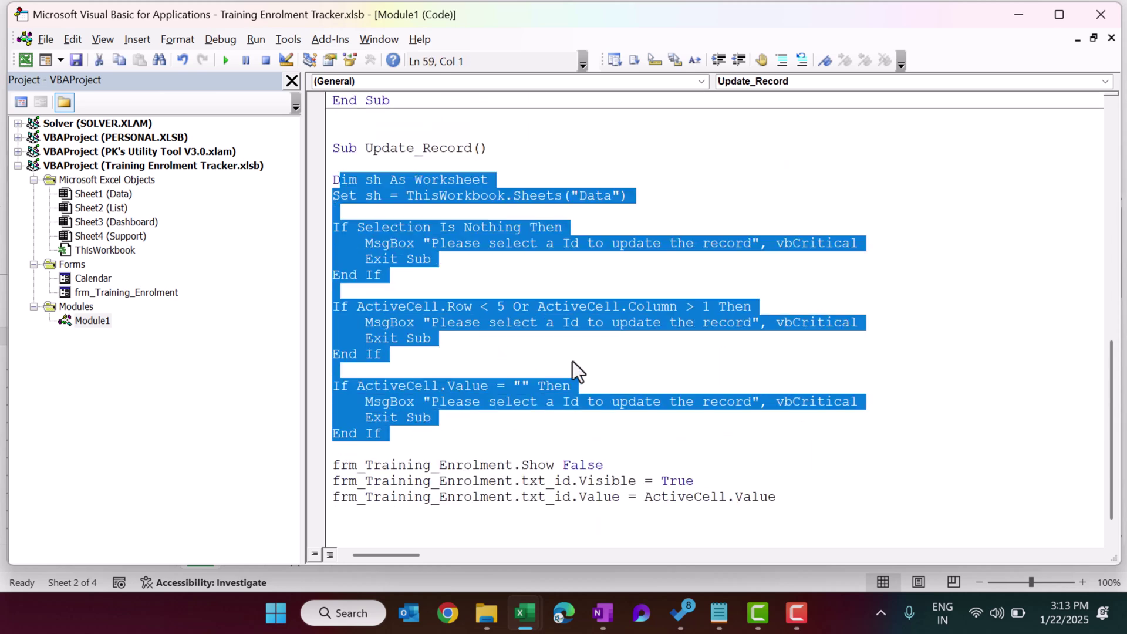
scroll(572, 362, "down", 1)
left_click(510, 404)
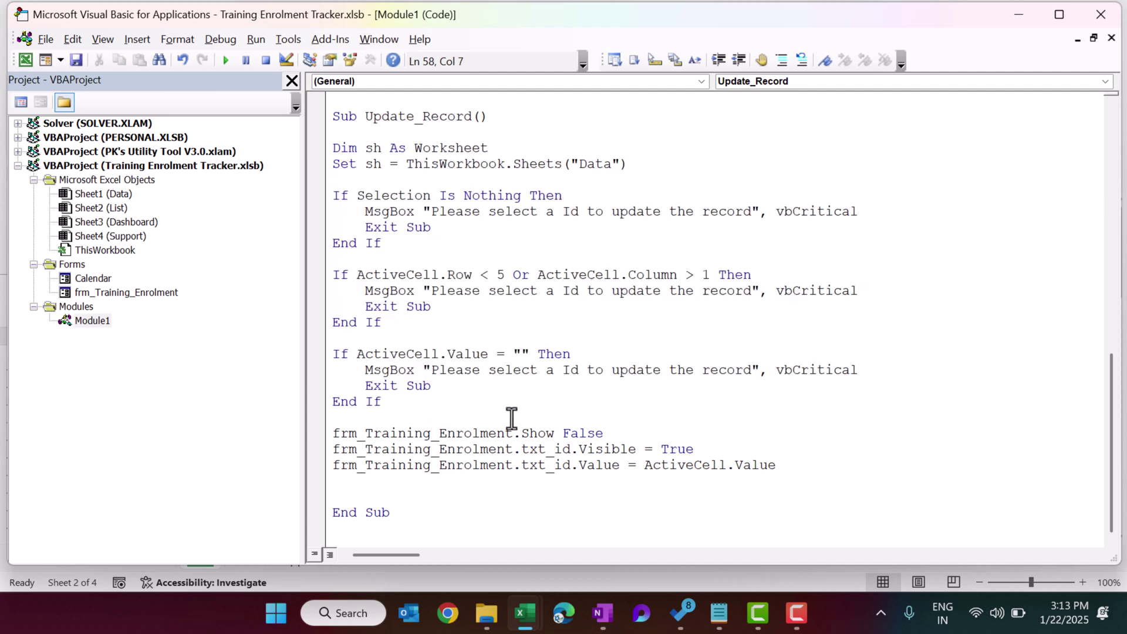
left_click_drag(372, 434, 604, 433)
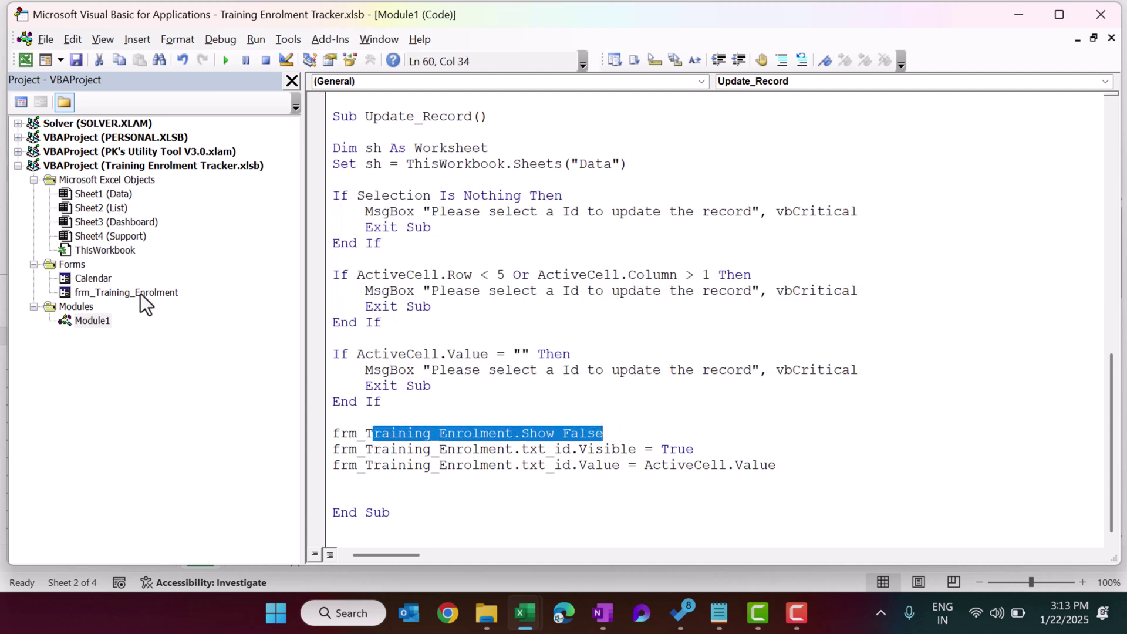
double_click(161, 290)
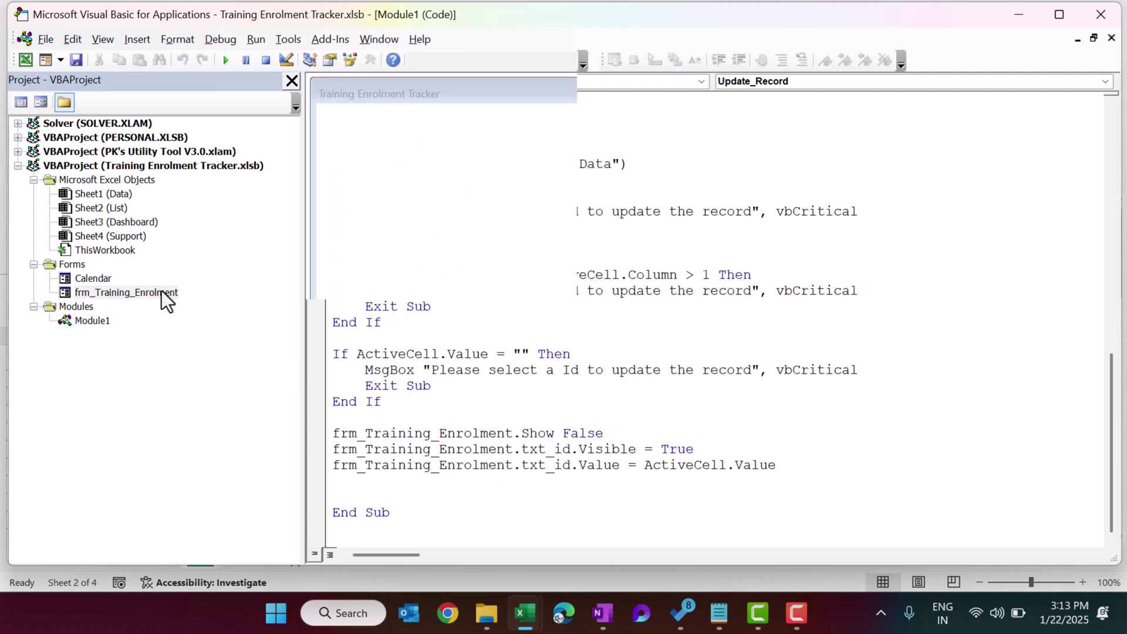
left_click(1112, 37)
left_click_drag(653, 465, 792, 464)
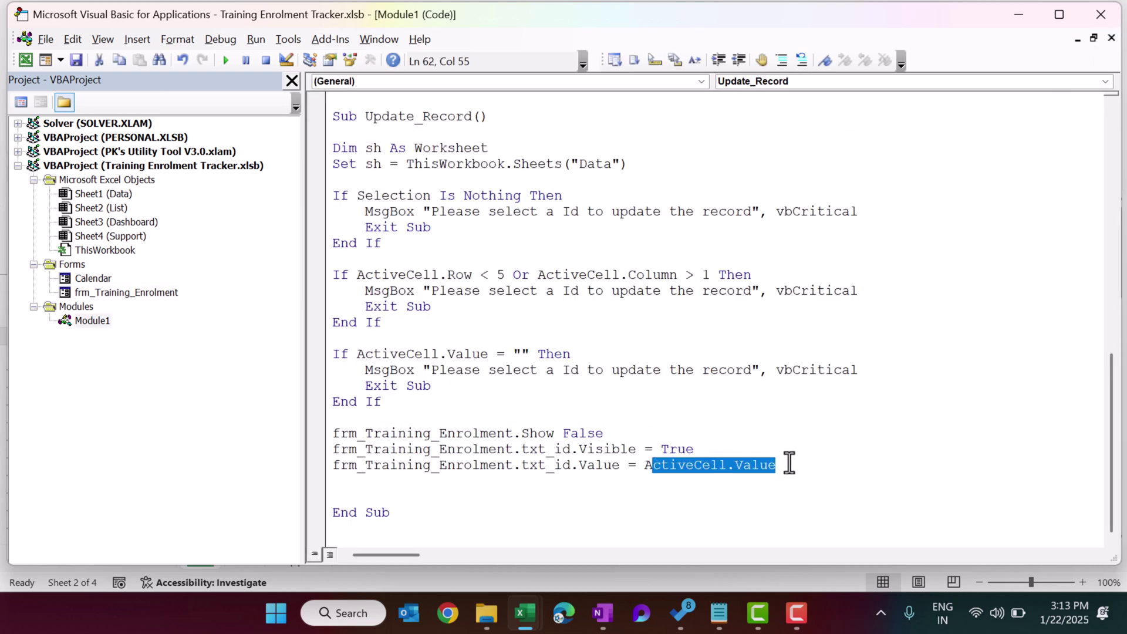
left_click_drag(712, 450, 488, 449)
mouse_move(644, 466)
left_mouse_down()
mouse_move(779, 467)
mouse_move(627, 466)
left_mouse_up()
Step: Check the Data sheet, then open frm_Training_Enrolment's design and the ID box's txt_id_Change code
key("alt+Tab")
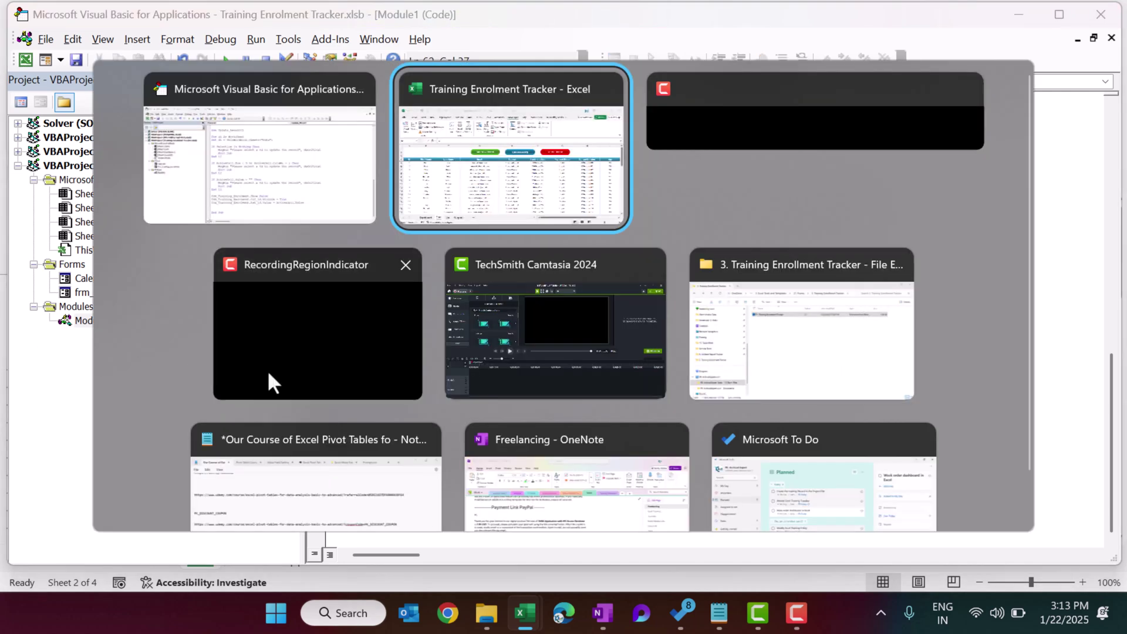
left_click(479, 185)
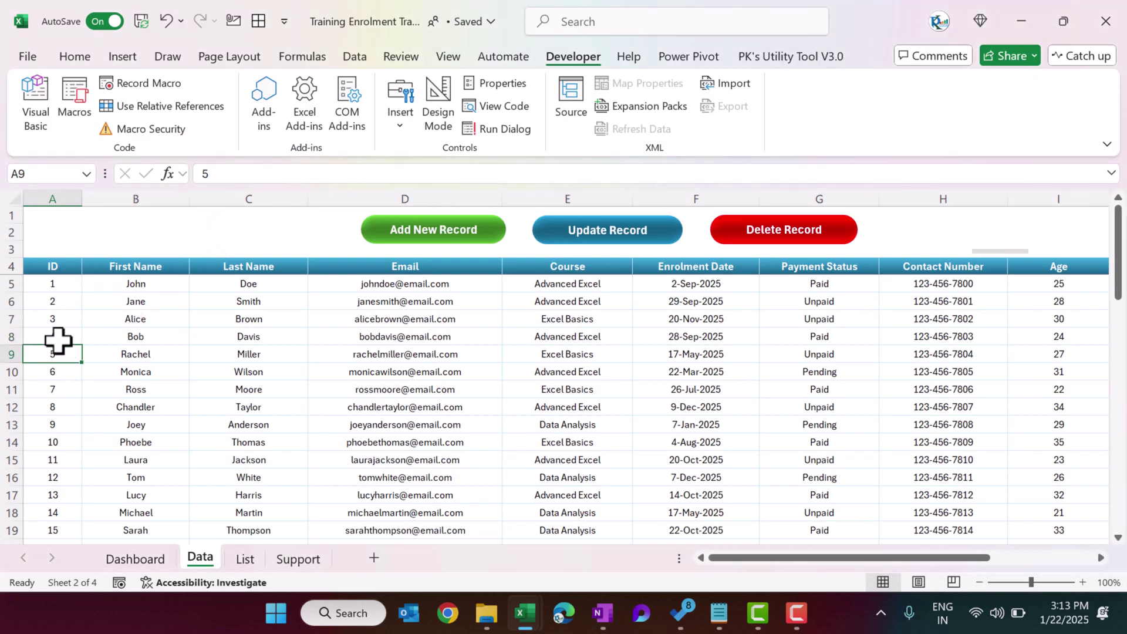
left_click(39, 94)
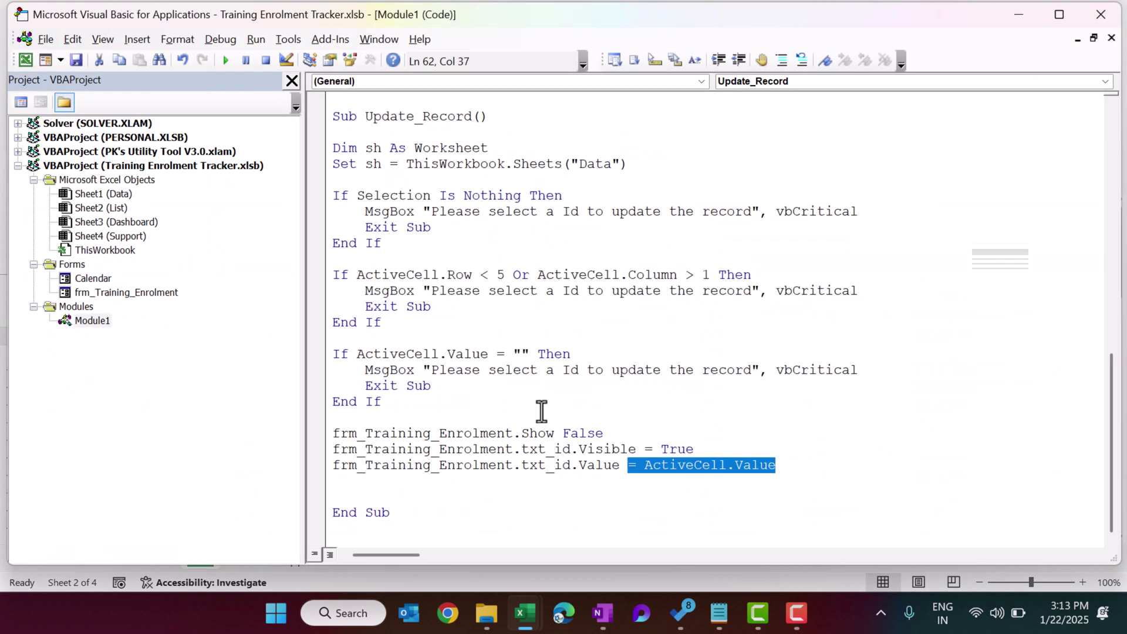
left_click(655, 336)
double_click(118, 292)
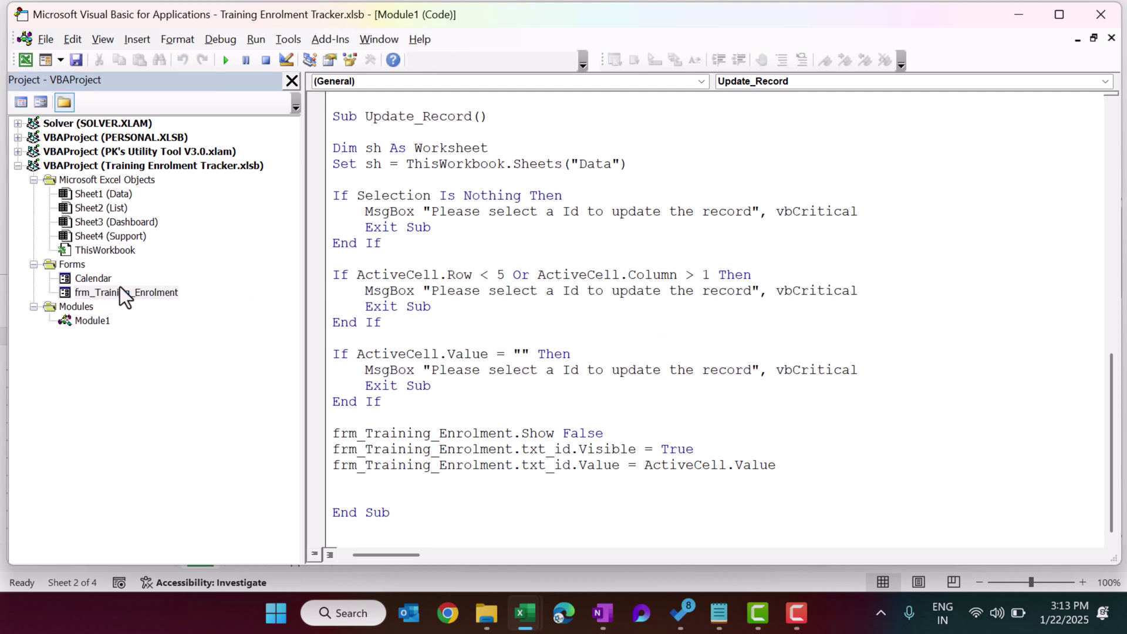
double_click(855, 122)
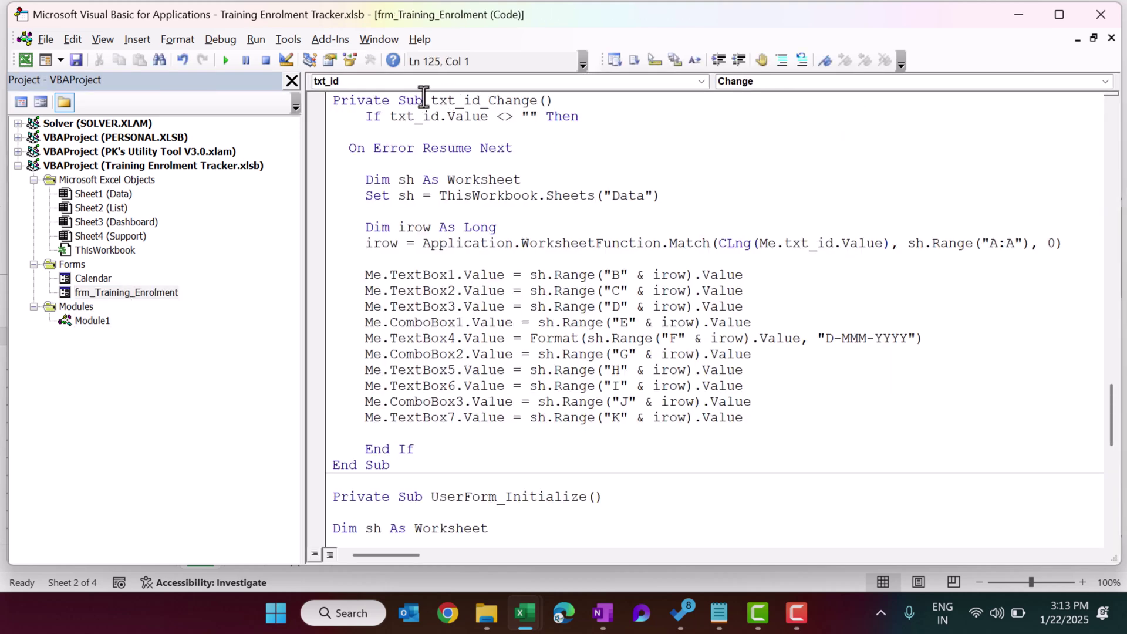
Step: Review txt_id_Change: the non-empty ID check, the Match row lookup, and Data-sheet lines filling each field
left_click_drag(423, 100, 555, 100)
left_click(524, 148)
left_click_drag(332, 117, 578, 117)
left_click(605, 243)
left_click_drag(430, 243, 1061, 242)
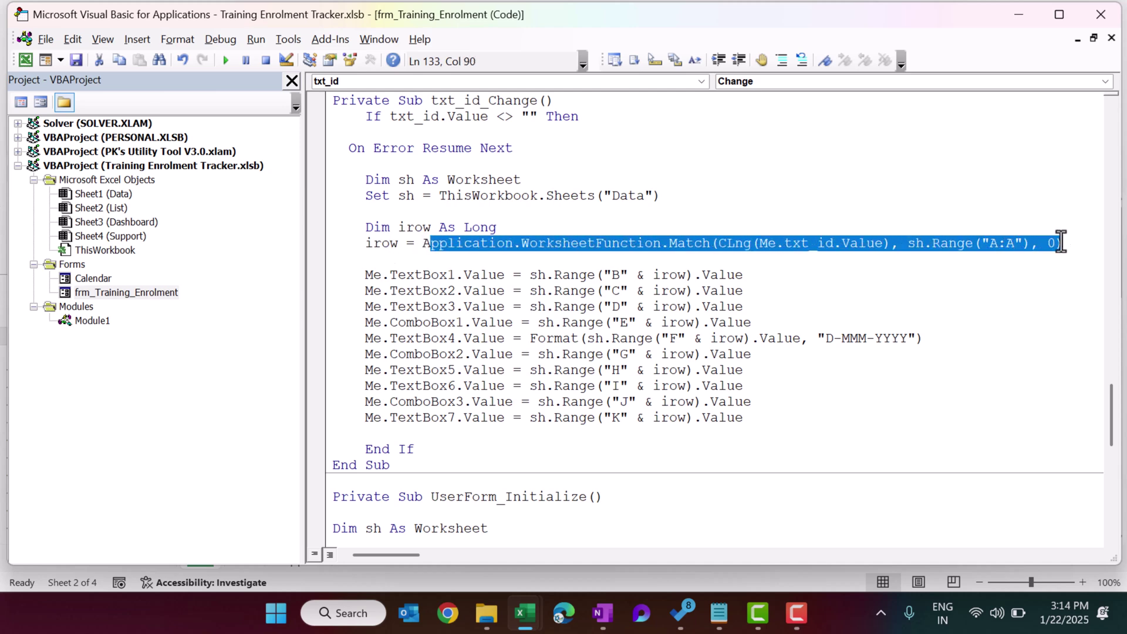
double_click(684, 244)
left_click_drag(374, 264, 746, 418)
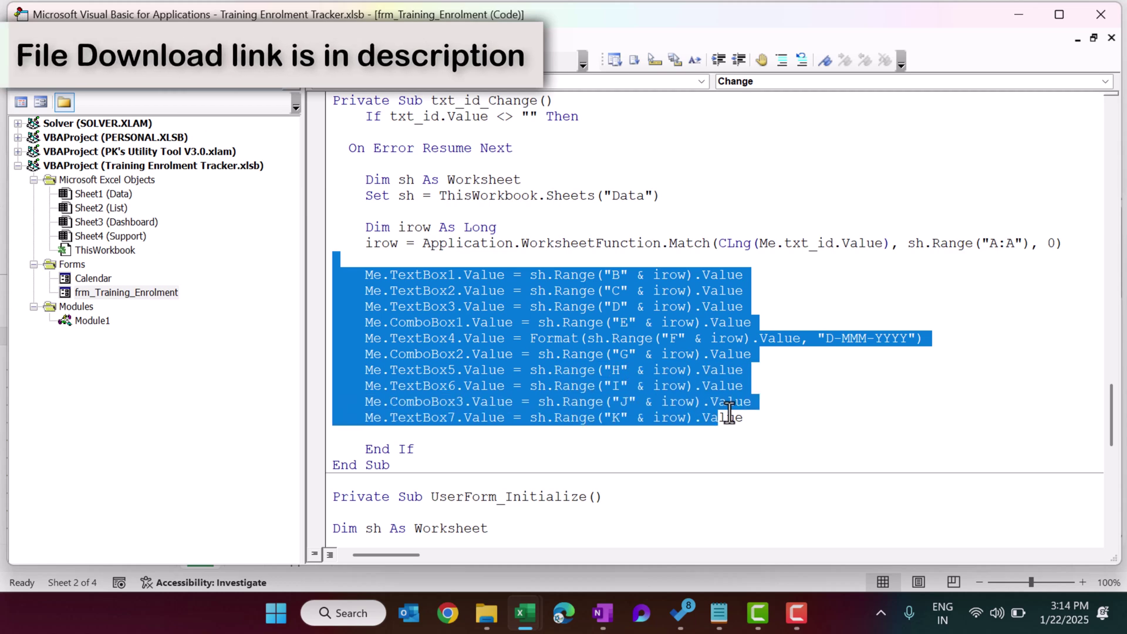
double_click(432, 275)
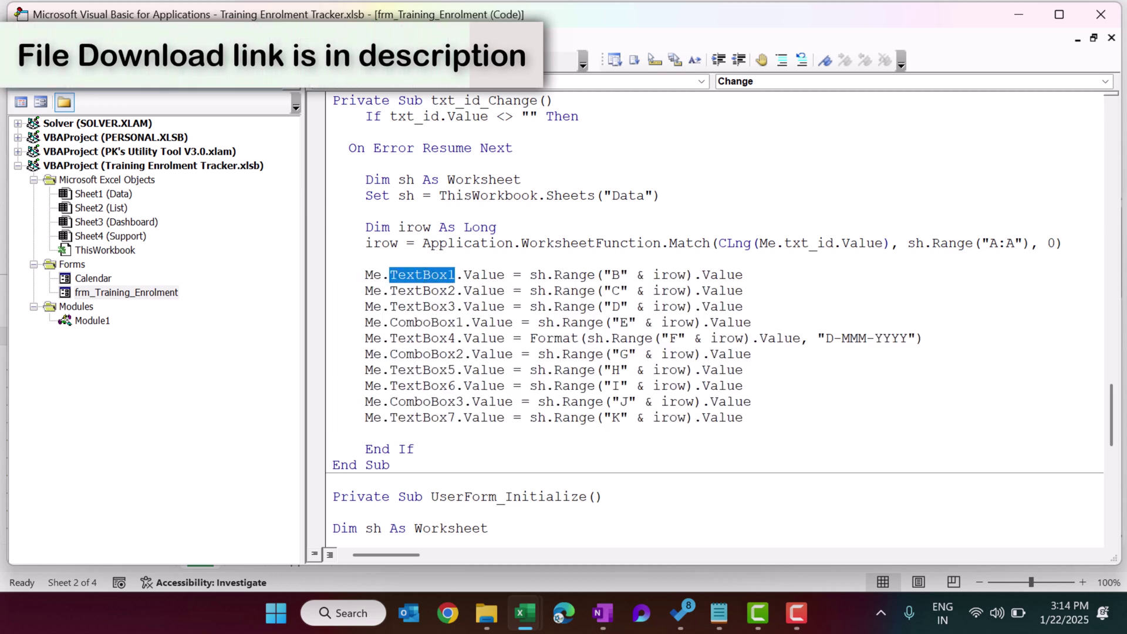
left_click_drag(536, 274, 722, 273)
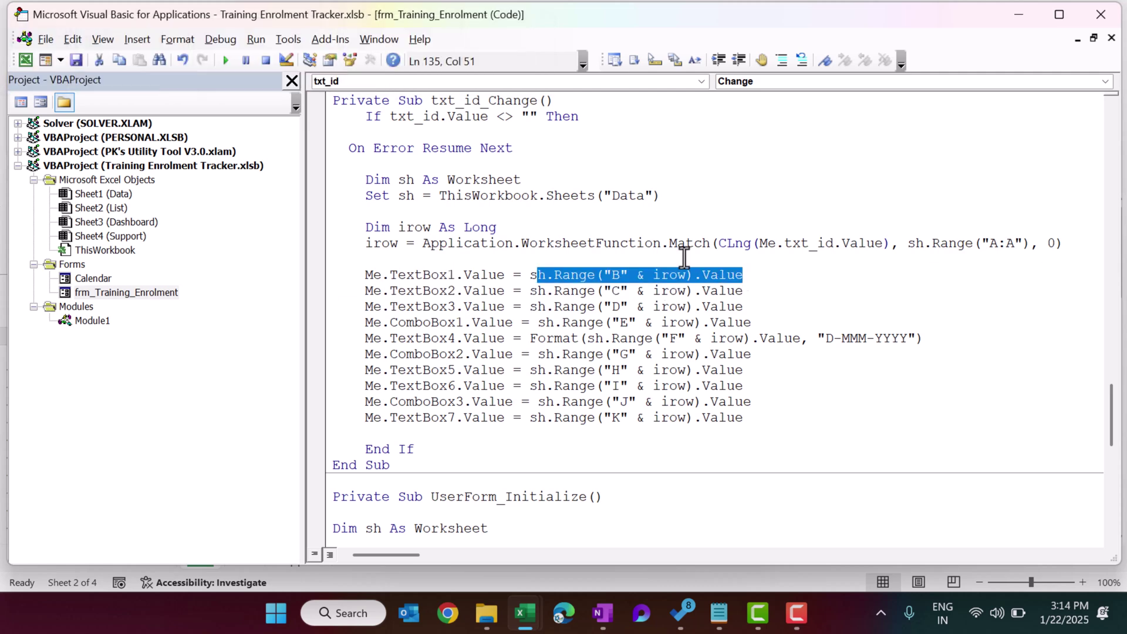
left_click_drag(594, 196, 663, 195)
Step: Run Update Record on ID 6 in A10, compare with B10:F10, and reopen the form design
left_click(1102, 17)
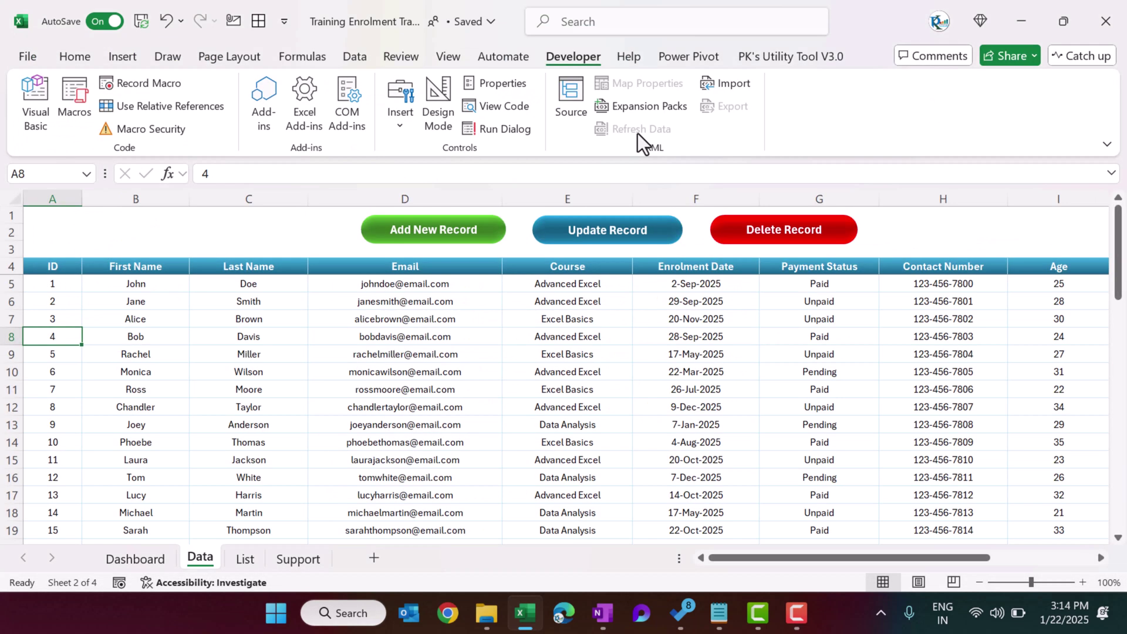
left_click(52, 374)
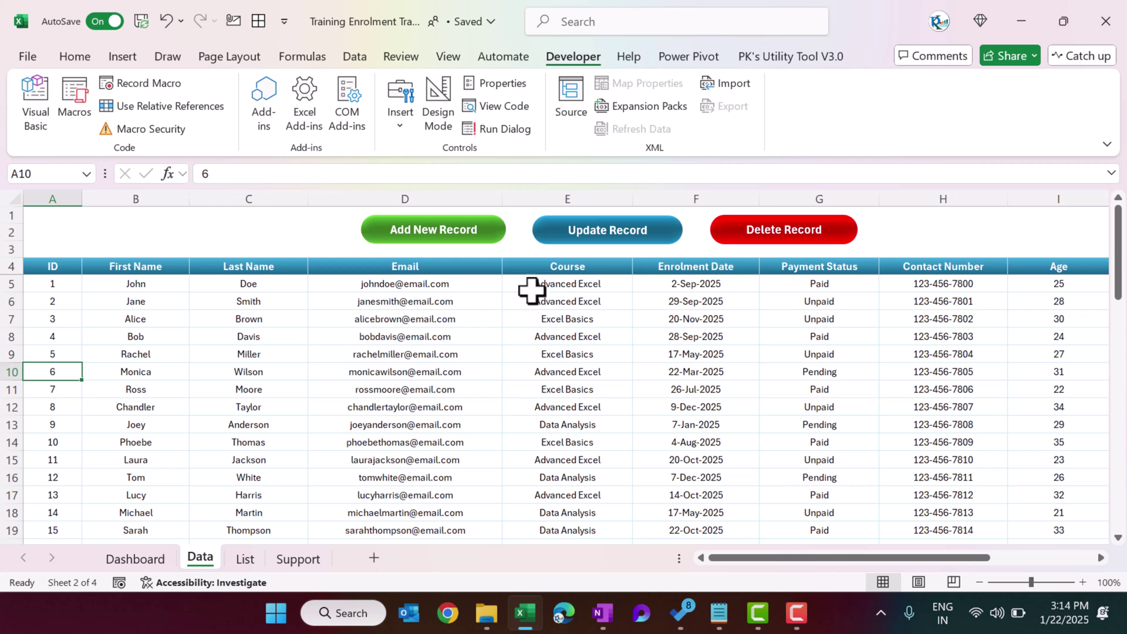
left_click(651, 238)
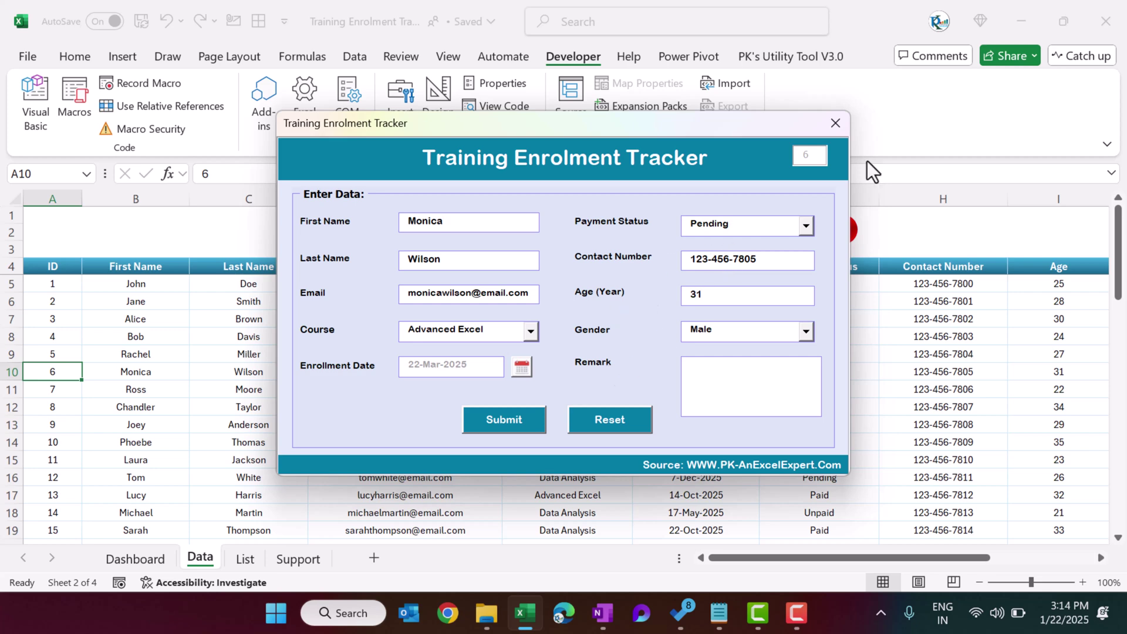
left_click(843, 121)
left_click_drag(141, 371, 654, 365)
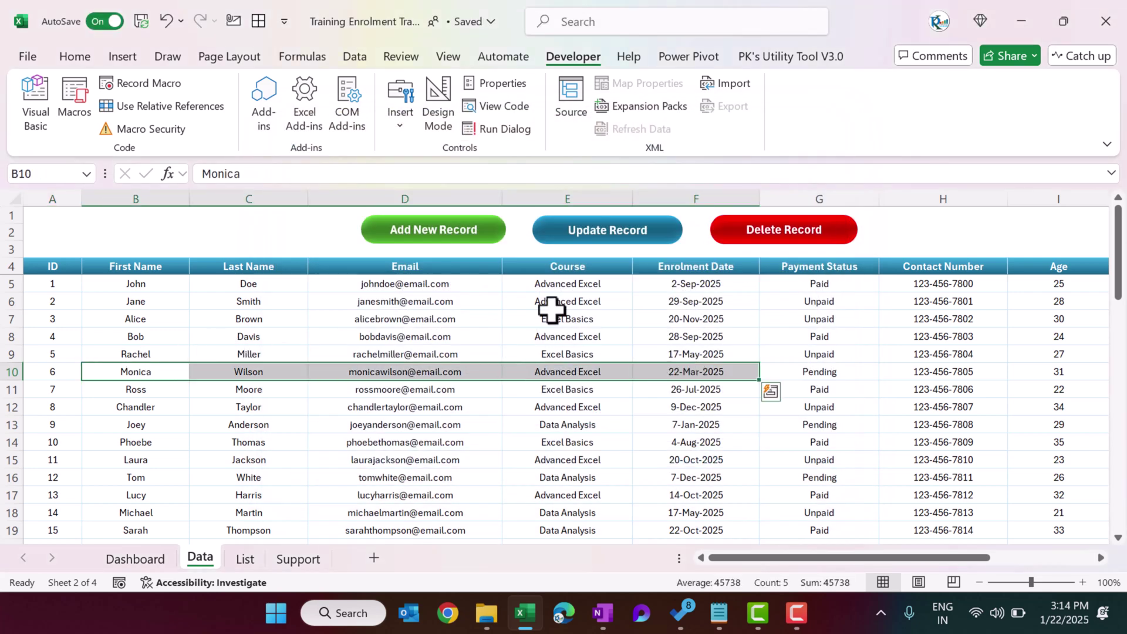
left_click(44, 110)
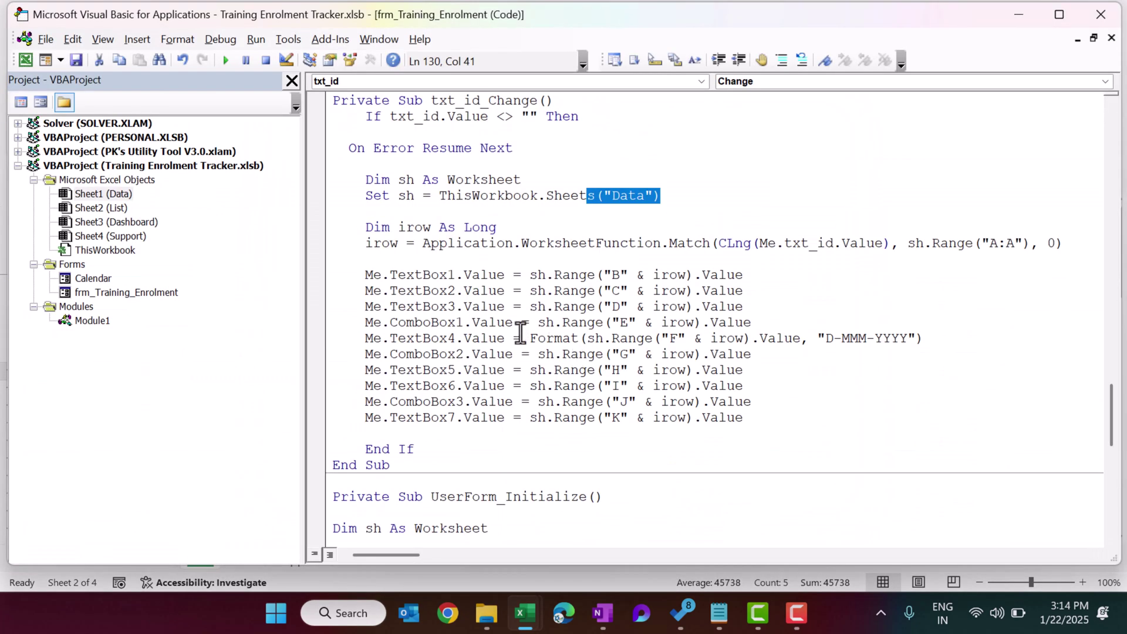
double_click(166, 295)
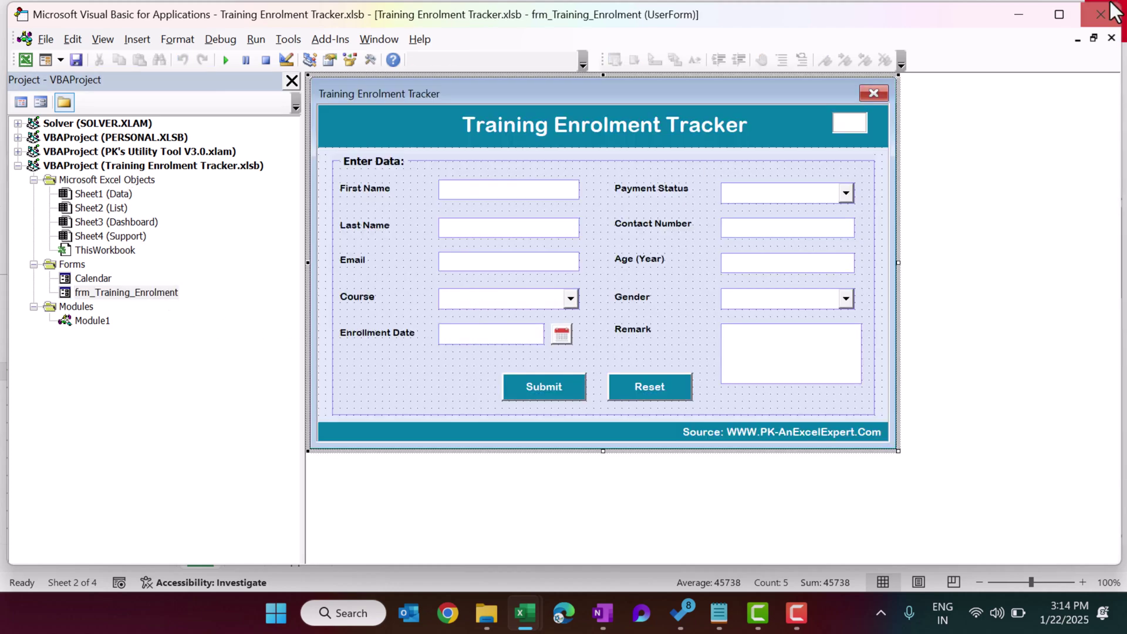
left_click(1101, 14)
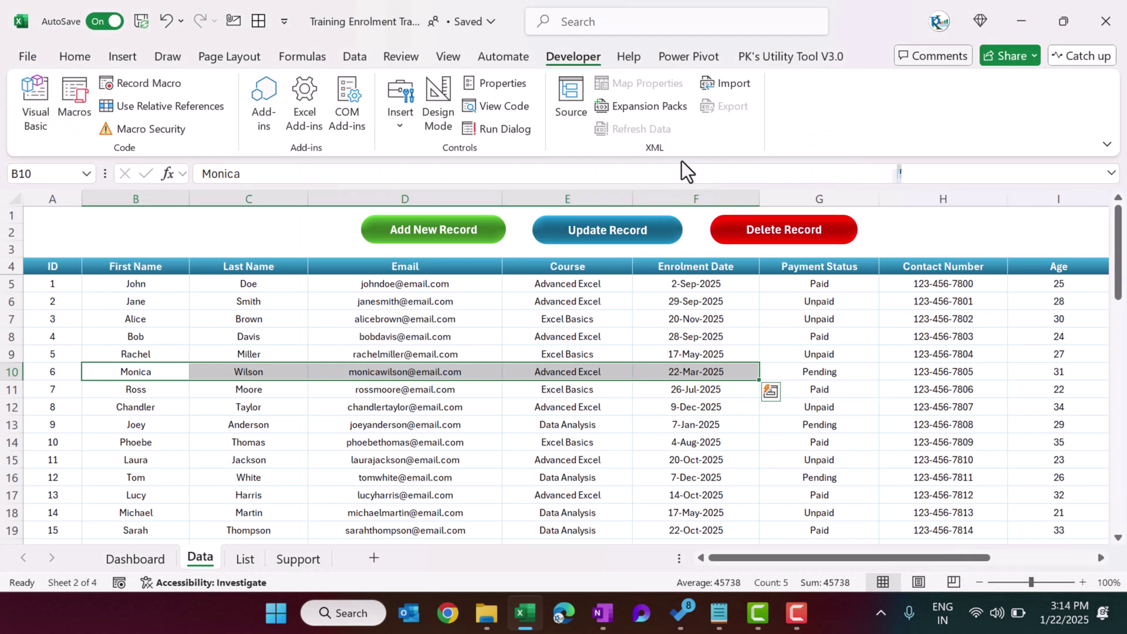
Step: Review Module1's macro code in the VBA editor, then close the editor
left_click(38, 106)
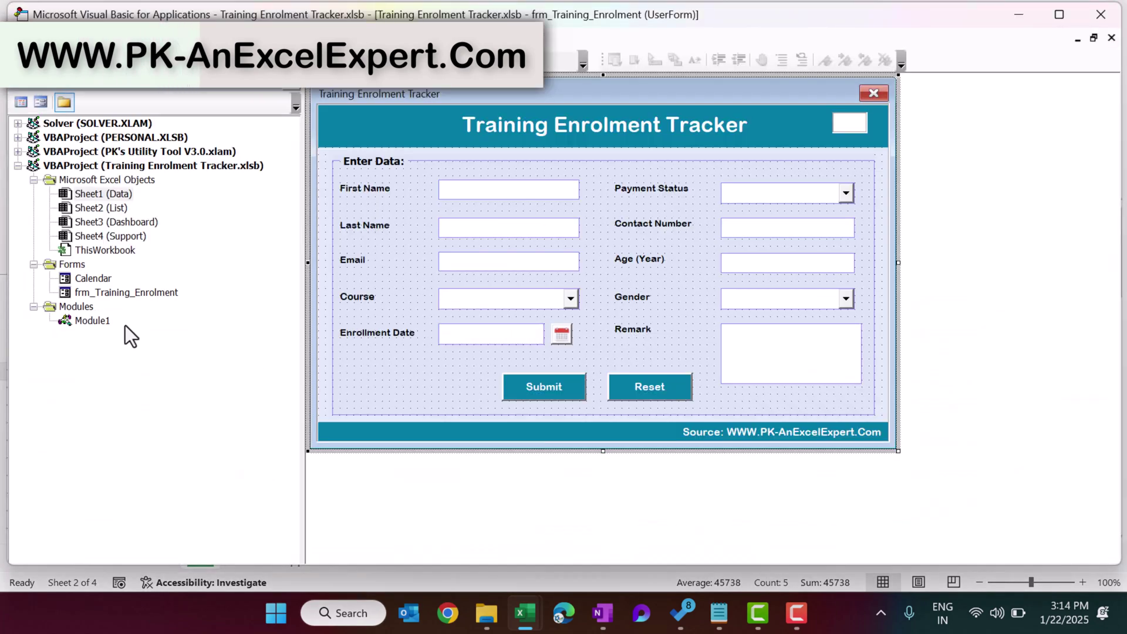
double_click(113, 320)
scroll(516, 310, "up", 12)
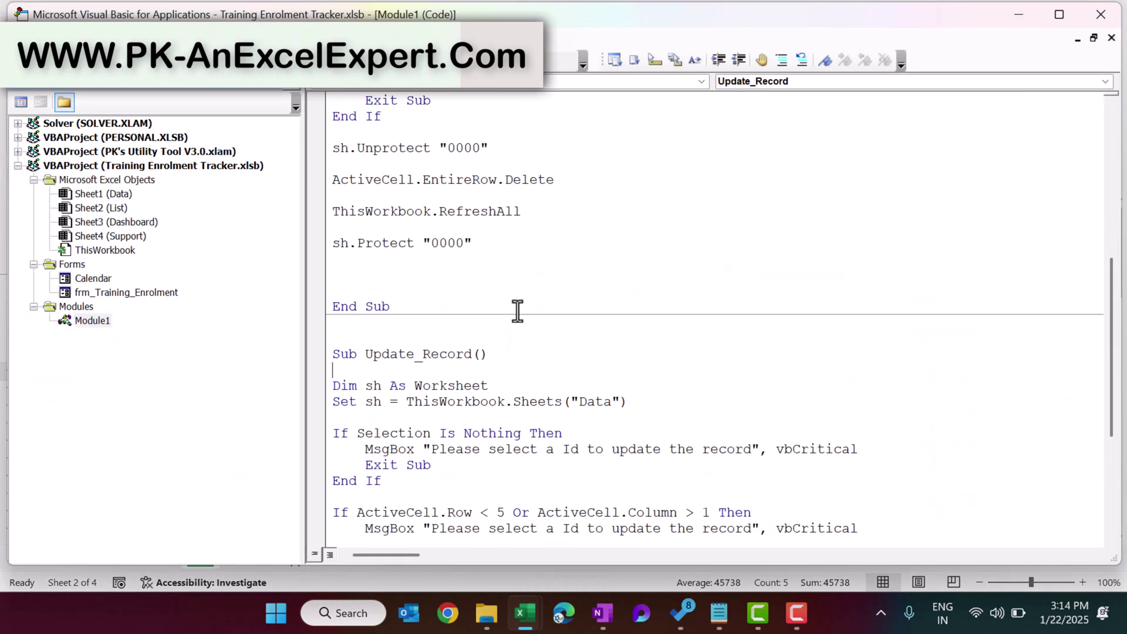
scroll(517, 311, "up", 2)
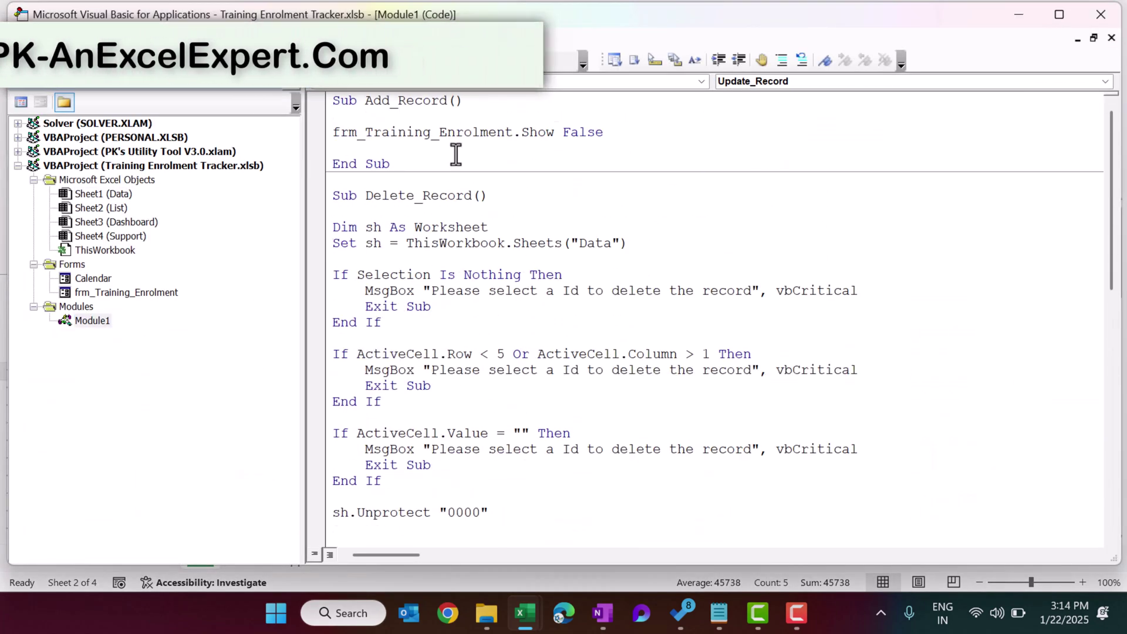
left_click(1095, 11)
Step: Confirm the Add New Record button is assigned the Add_Record macro, leaving it unchanged
right_click(470, 238)
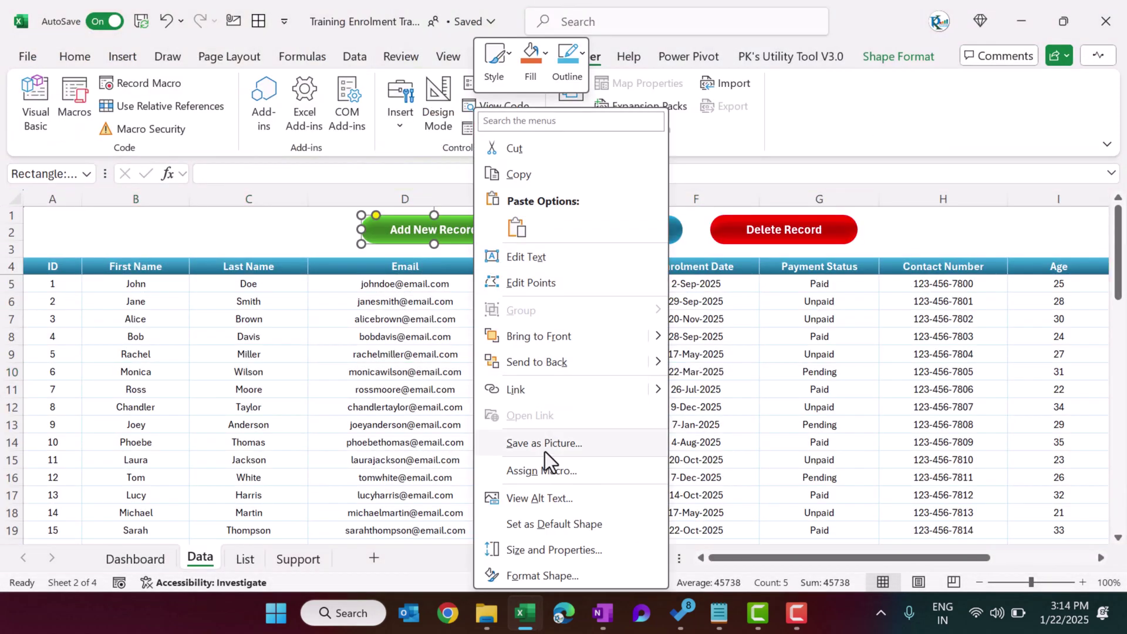
left_click(540, 471)
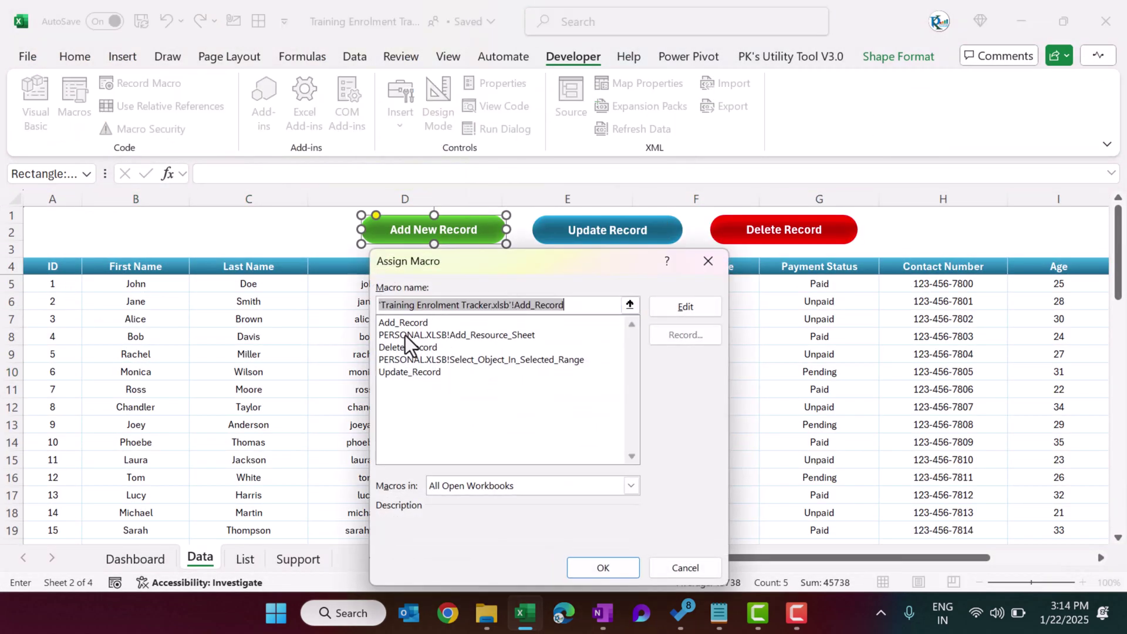
left_click(702, 269)
left_click(619, 368)
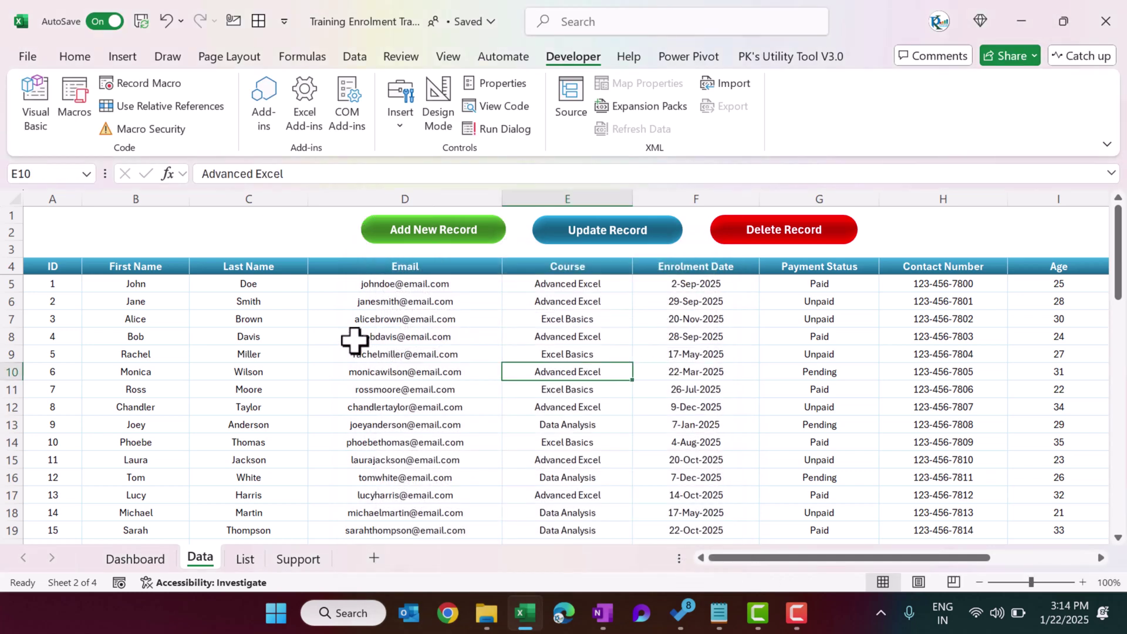
left_click(313, 316)
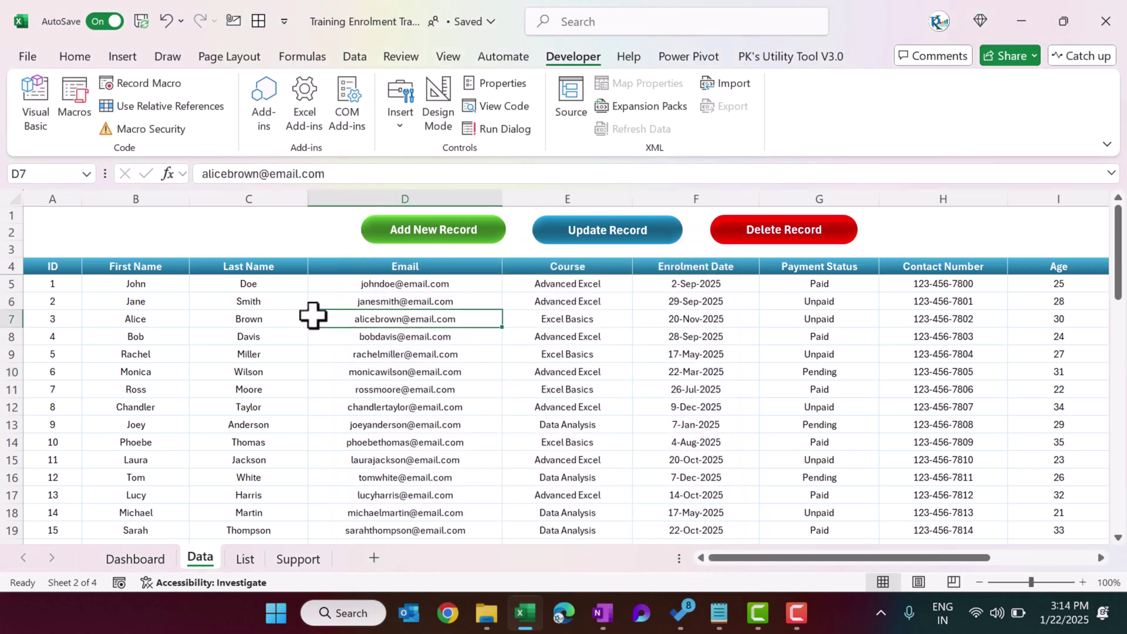